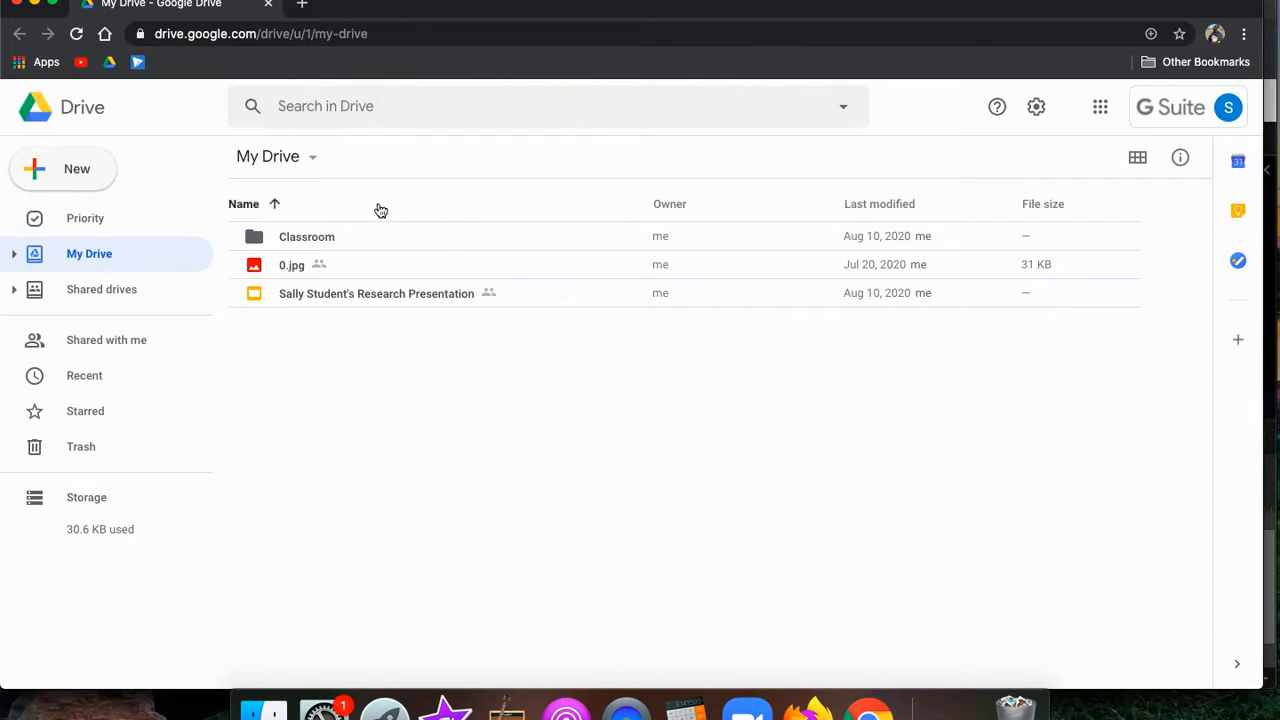
- Create a new blank Google Docs document from Drive and close its document outline
{"action": "left_click", "coordinate": [68, 180]}
{"action": "left_click", "coordinate": [94, 294]}
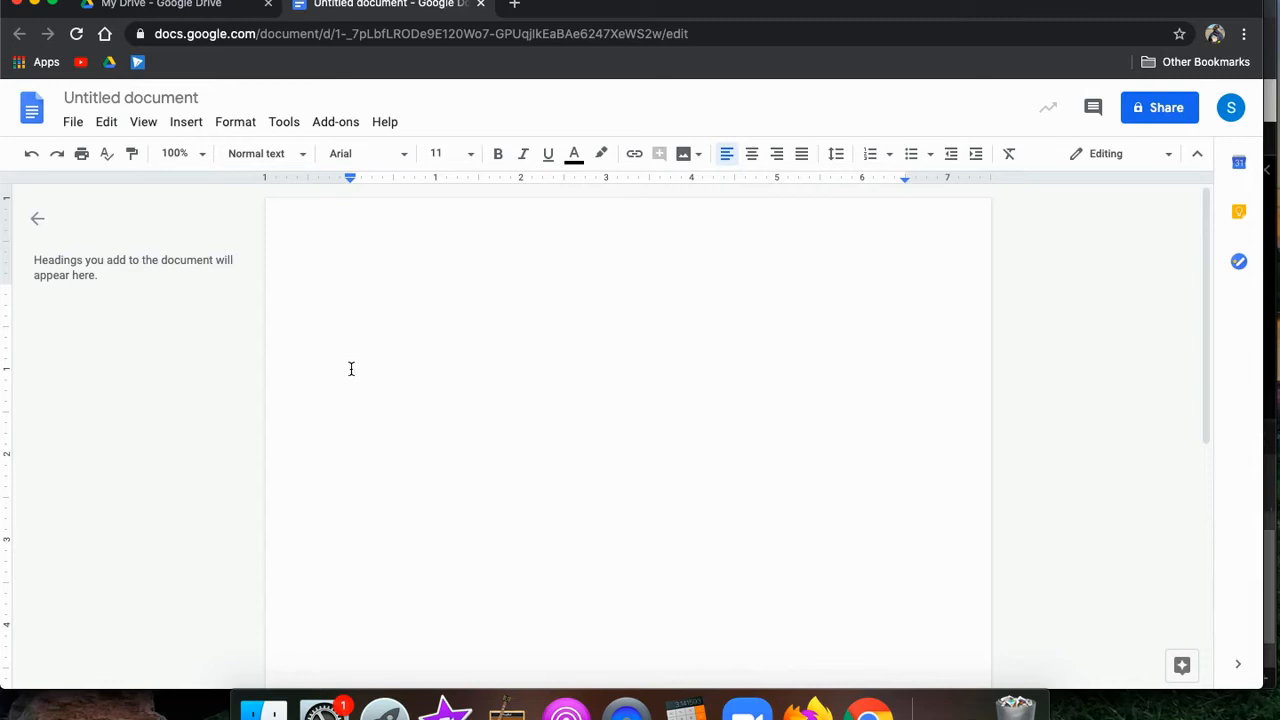
{"action": "left_click", "coordinate": [38, 225]}
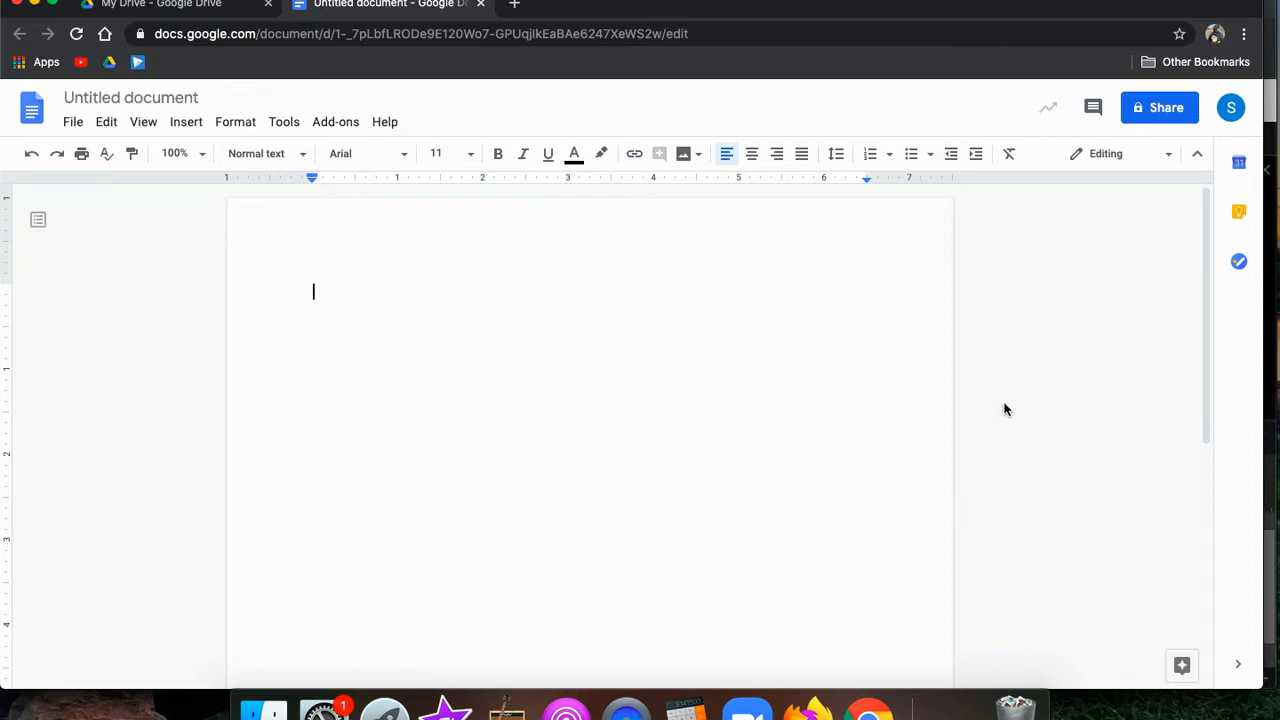
- Hide the document's title and menu area and show it again
{"action": "left_click", "coordinate": [1197, 160]}
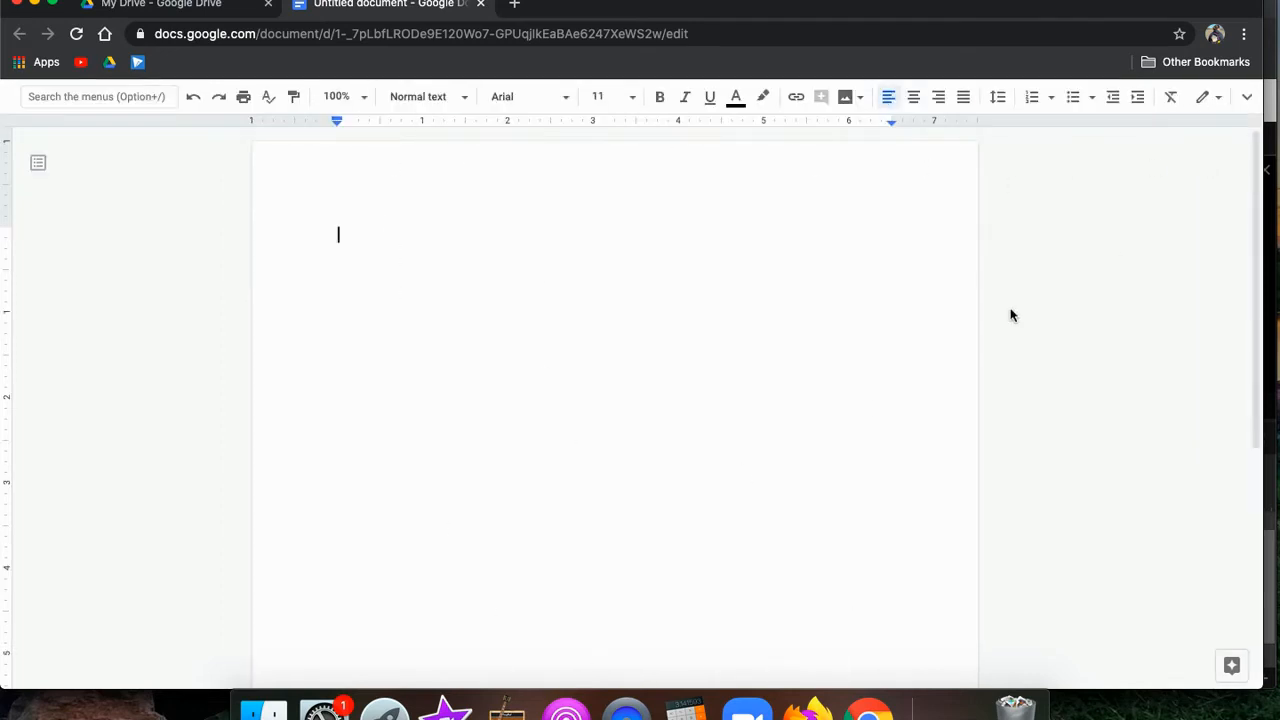
{"action": "left_click", "coordinate": [1248, 104]}
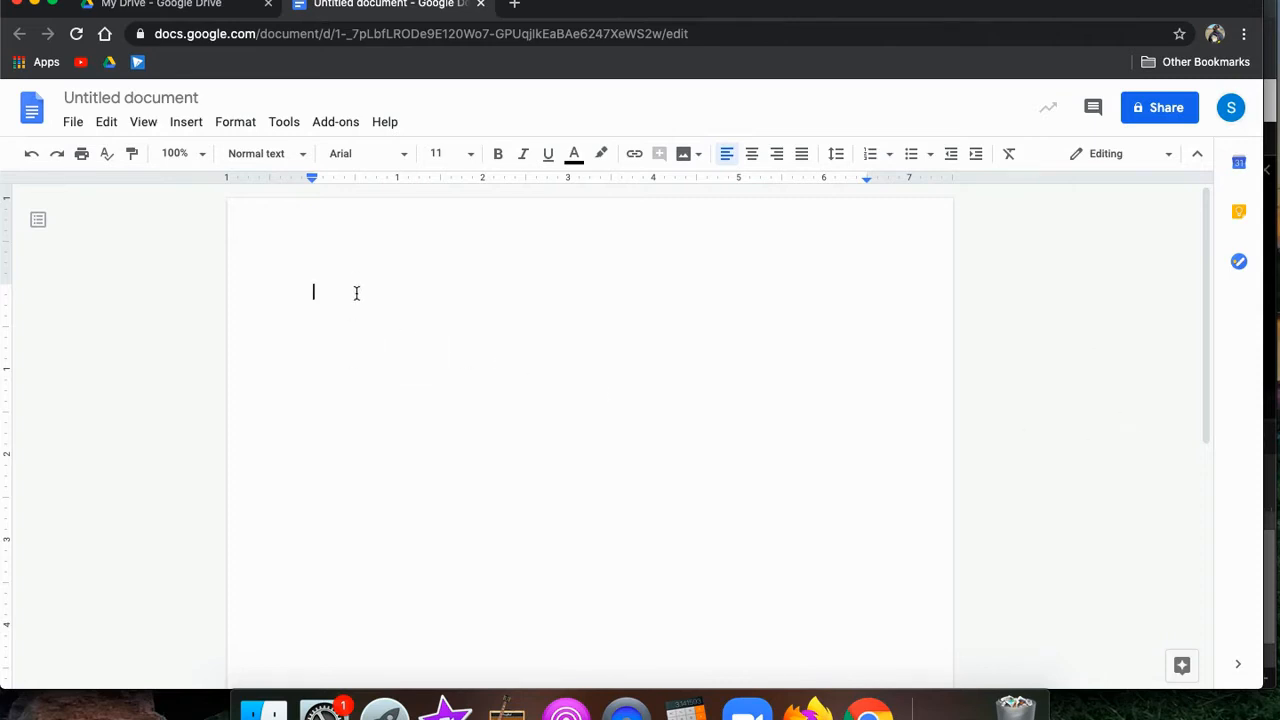
- Enter the greeting "Hi Students:" at the start of the document and begin a new line
{"action": "type", "text": "Hi "}
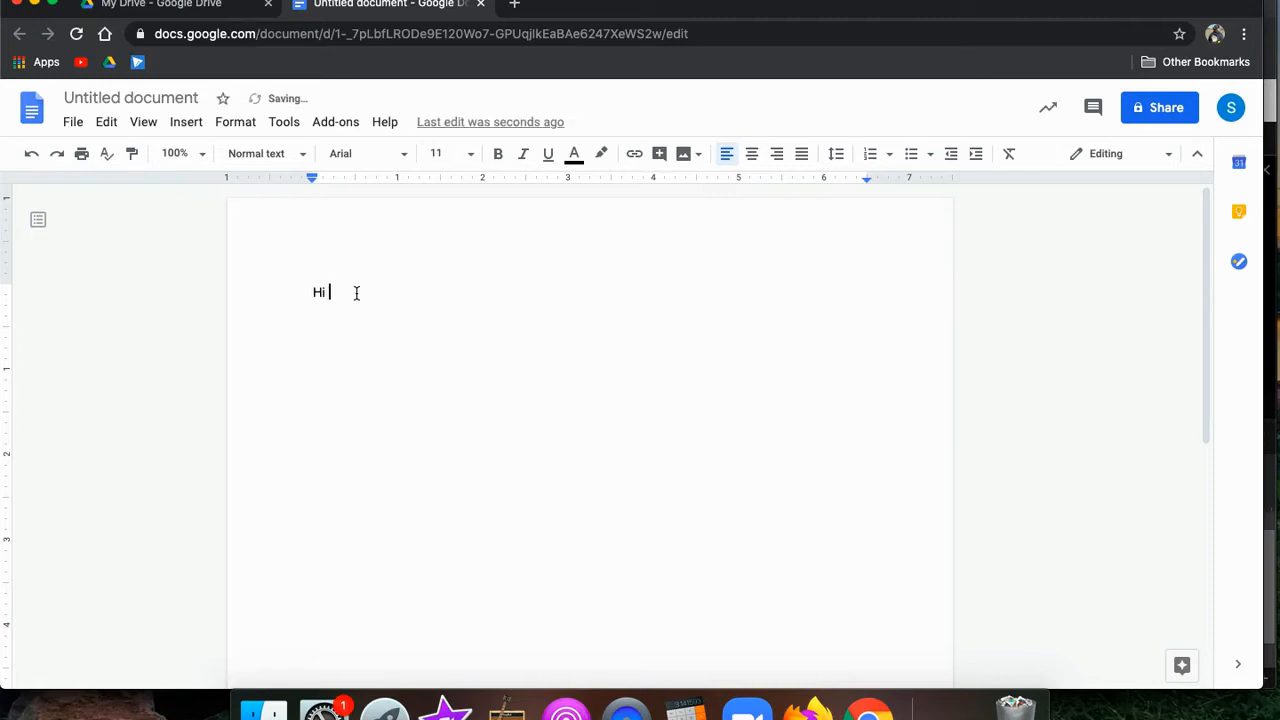
{"action": "type", "text": "Students:"}
{"action": "key", "text": "Return"}
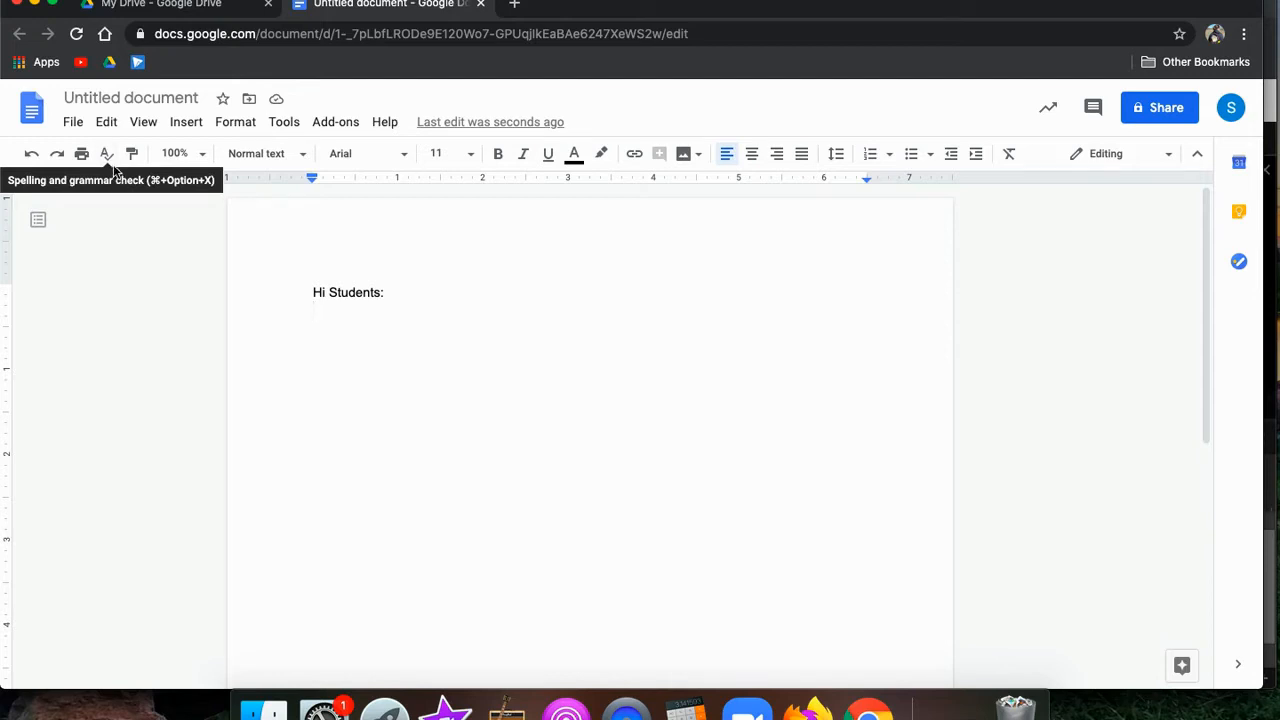
- Set the document zoom to 150%
{"action": "left_click", "coordinate": [203, 156]}
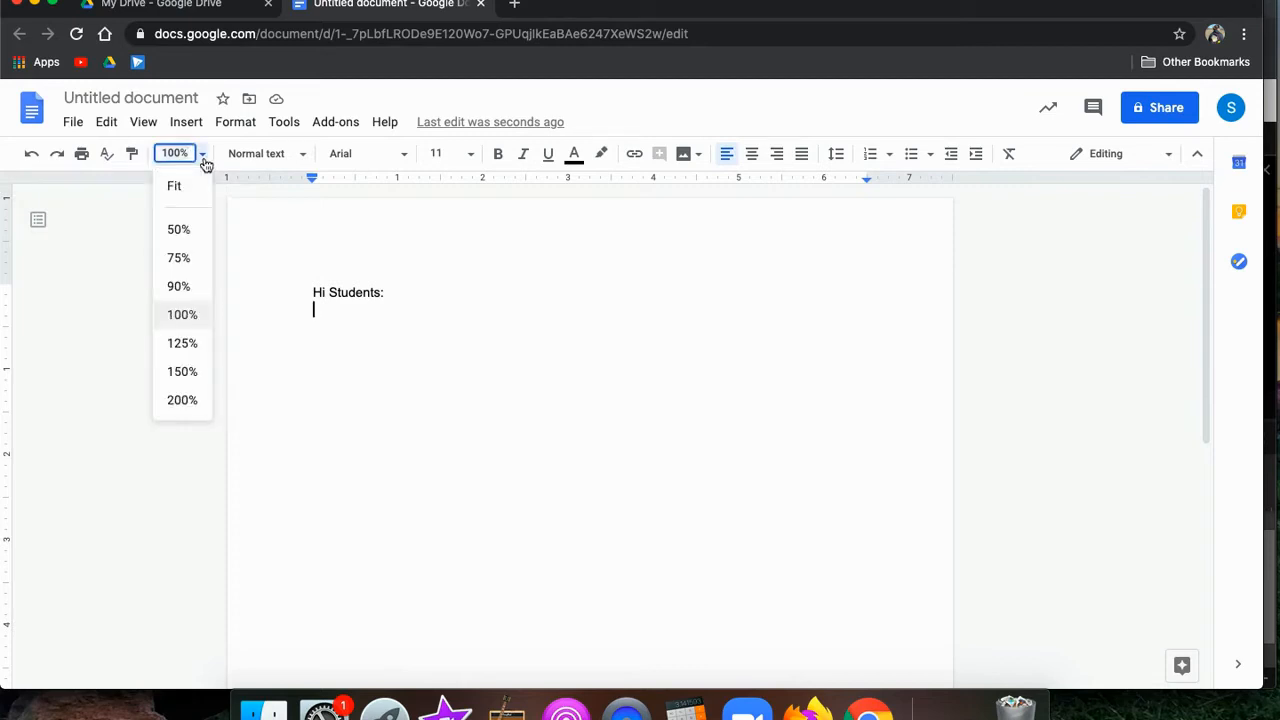
{"action": "left_click", "coordinate": [180, 371]}
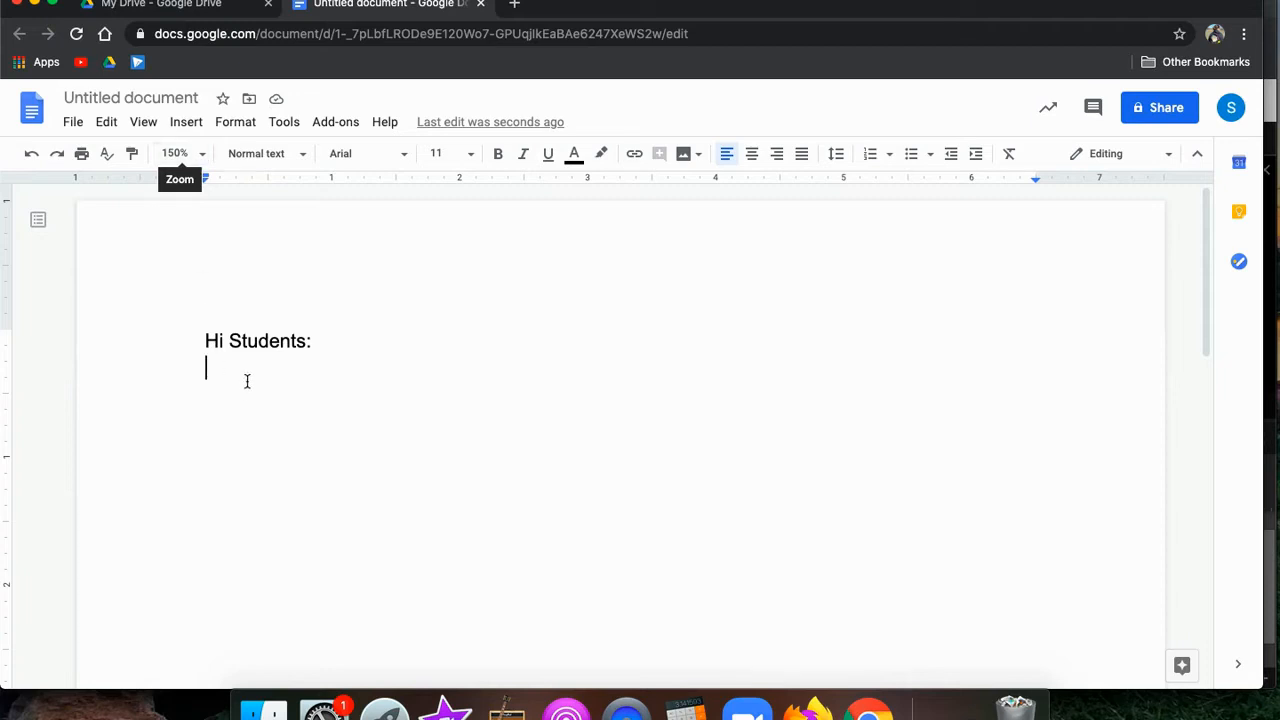
- Look through the available paragraph styles, fonts and font sizes without changing any
{"action": "left_click", "coordinate": [295, 156]}
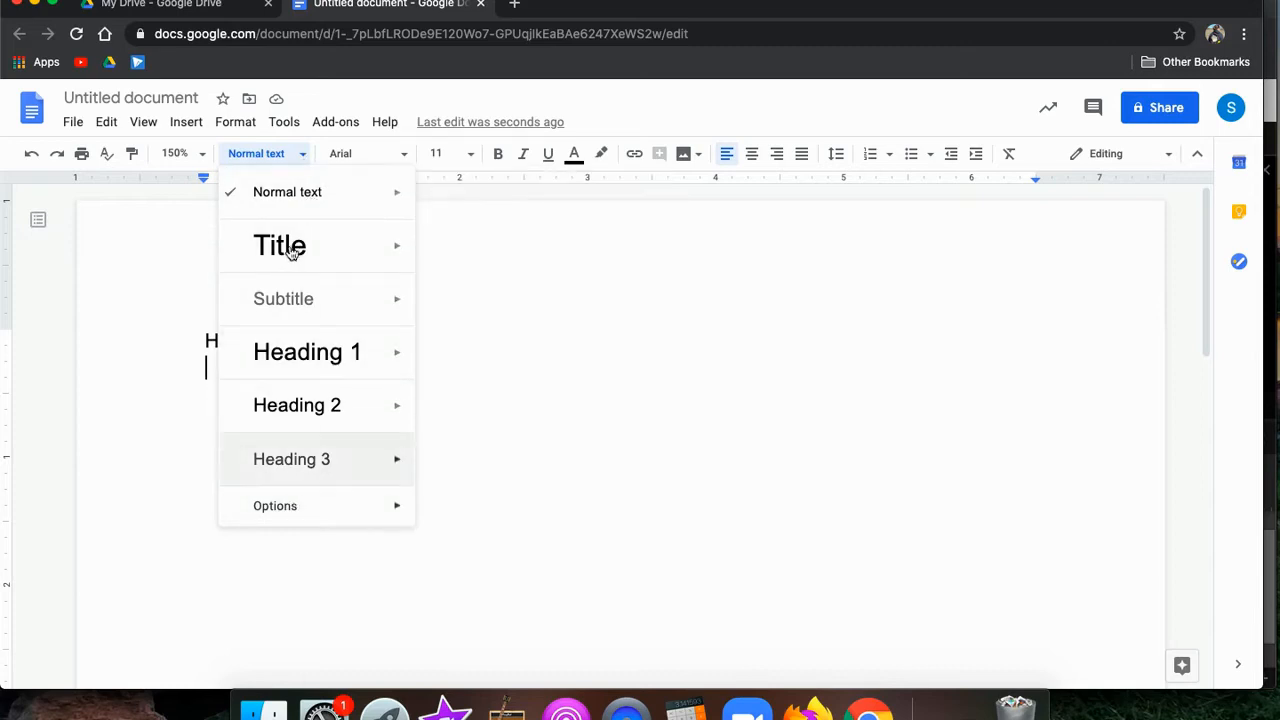
{"action": "left_click", "coordinate": [288, 157]}
{"action": "left_click", "coordinate": [400, 166]}
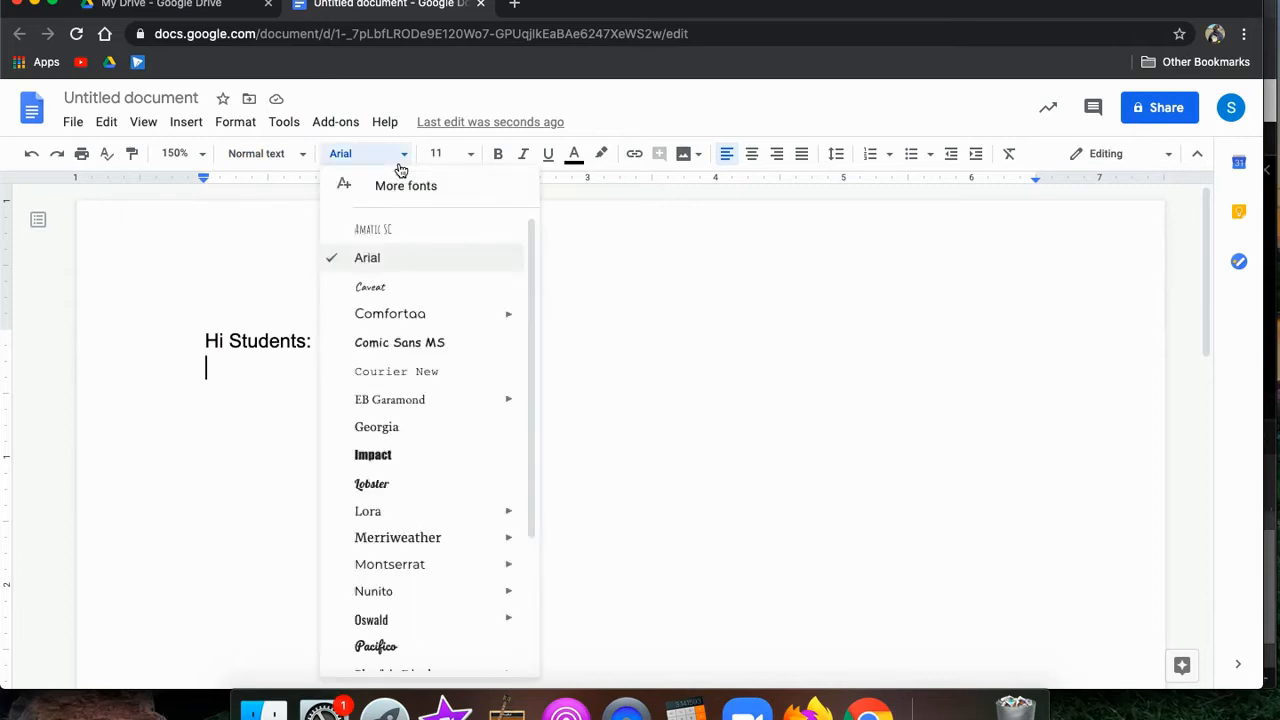
{"action": "left_click", "coordinate": [400, 166]}
{"action": "left_click", "coordinate": [446, 155]}
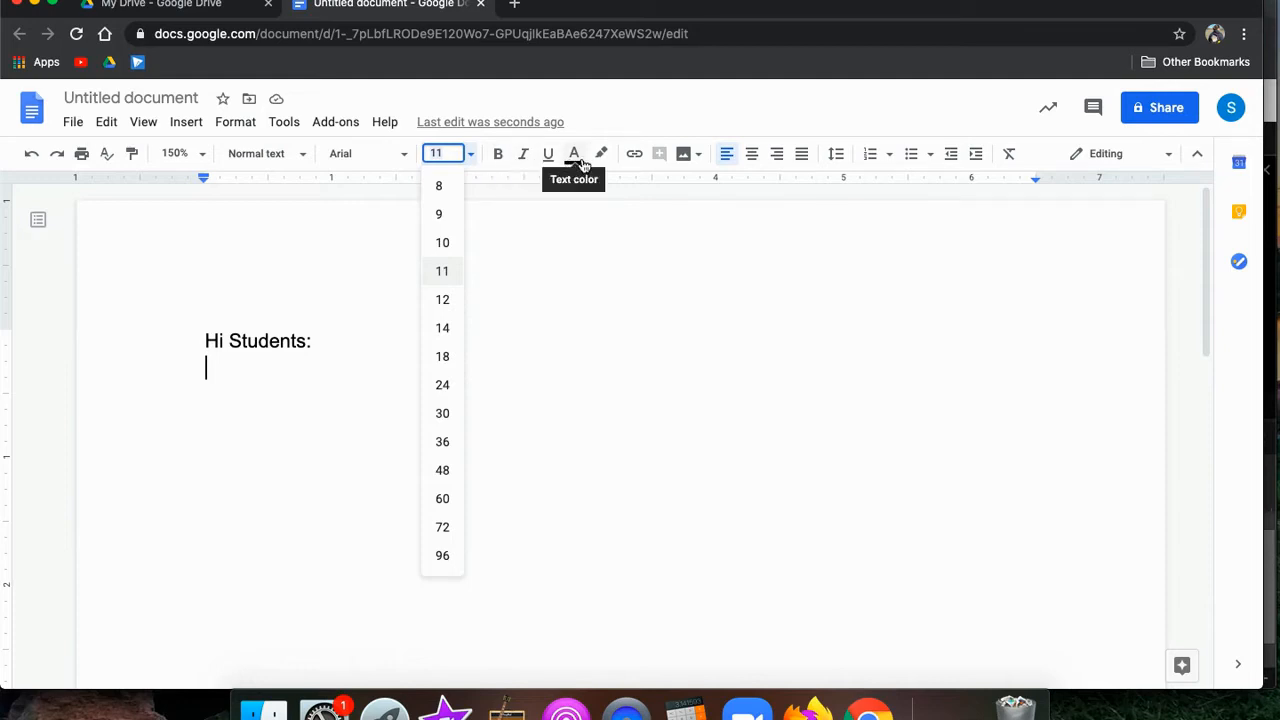
{"action": "left_click", "coordinate": [283, 369]}
- Change the text color of "Hi Students:" to dark red
{"action": "left_click_drag", "start_coordinate": [312, 343], "coordinate": [149, 347]}
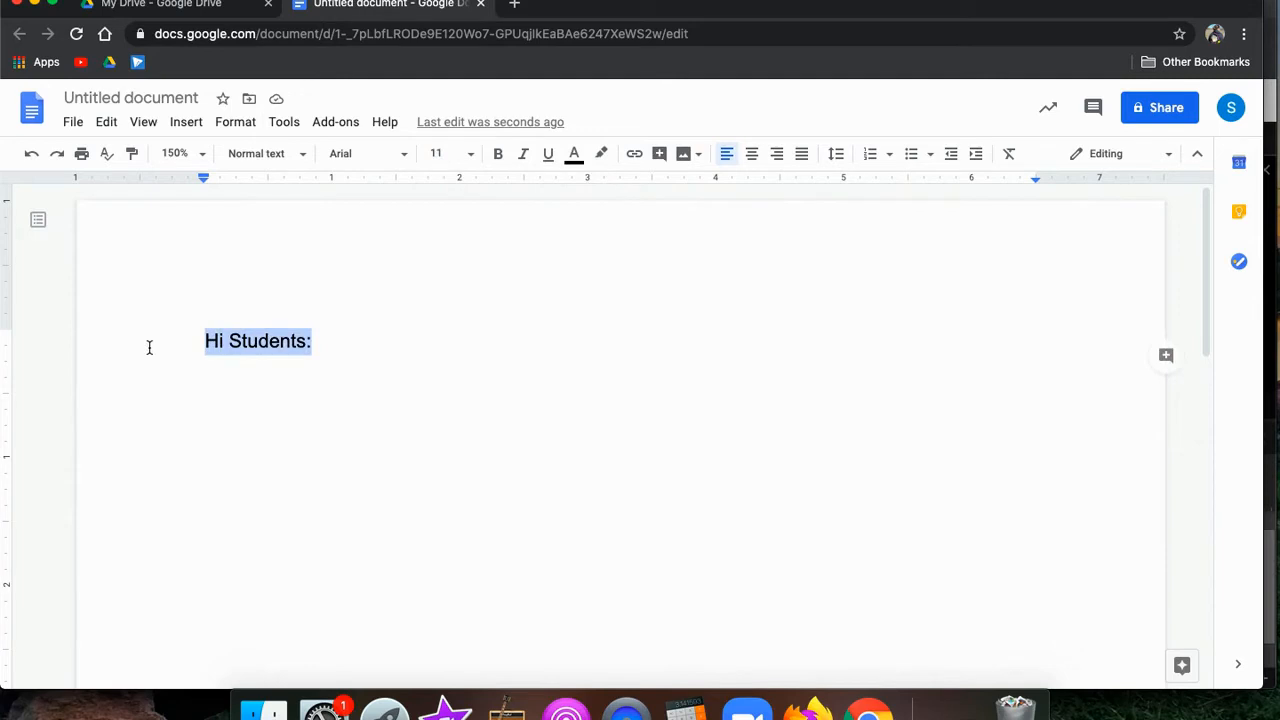
{"action": "left_click", "coordinate": [574, 155]}
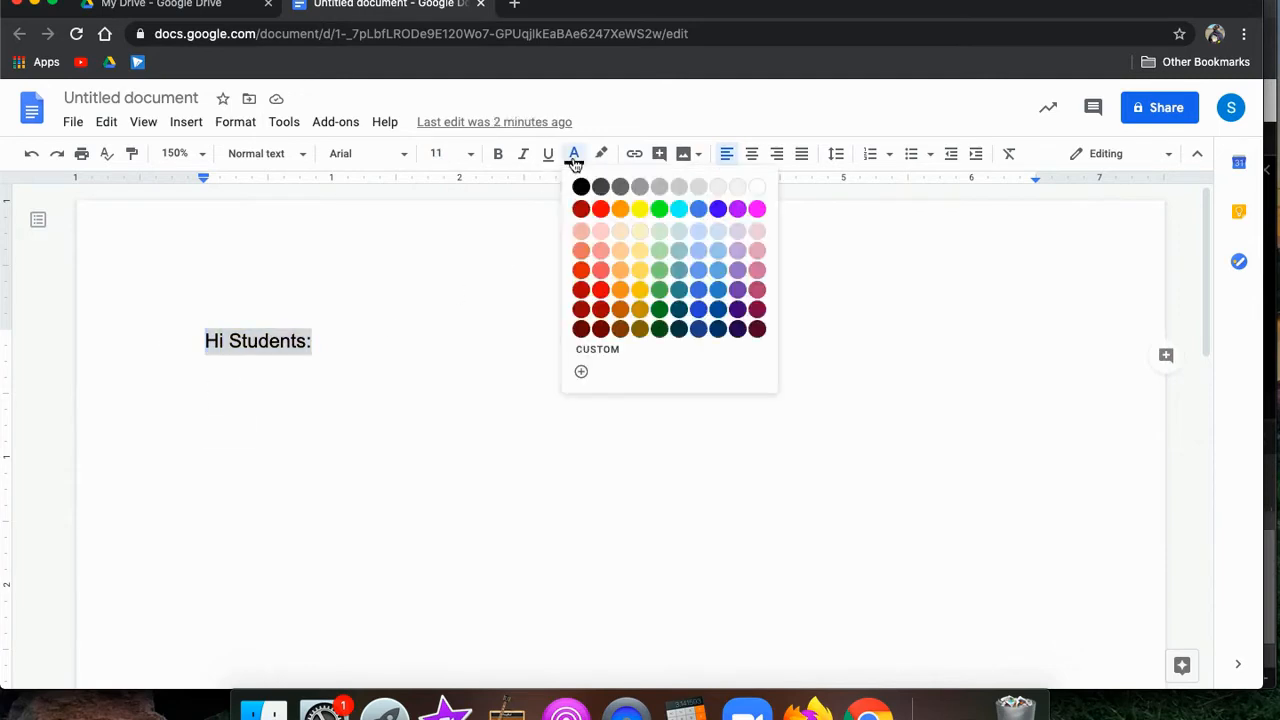
{"action": "left_click", "coordinate": [600, 329]}
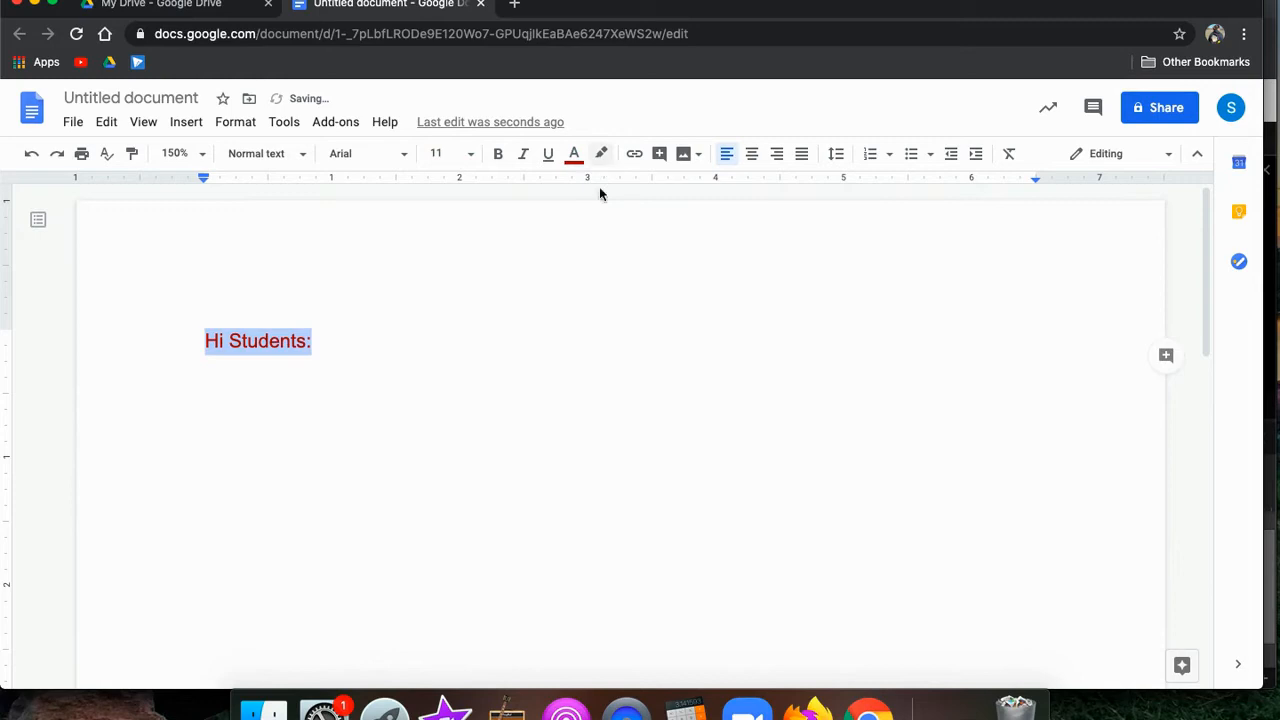
{"action": "left_click", "coordinate": [566, 280]}
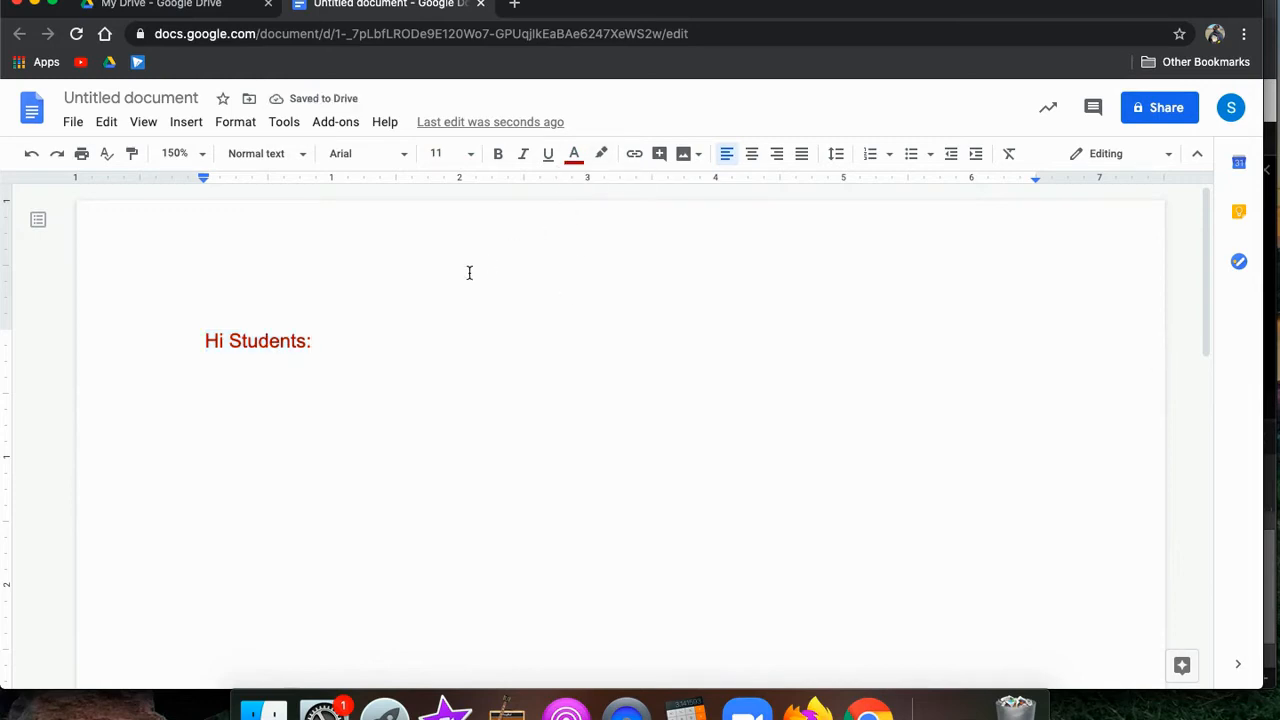
- Try a black highlight on the "Hi Students:" text and undo it
{"action": "left_click_drag", "start_coordinate": [322, 341], "coordinate": [224, 341]}
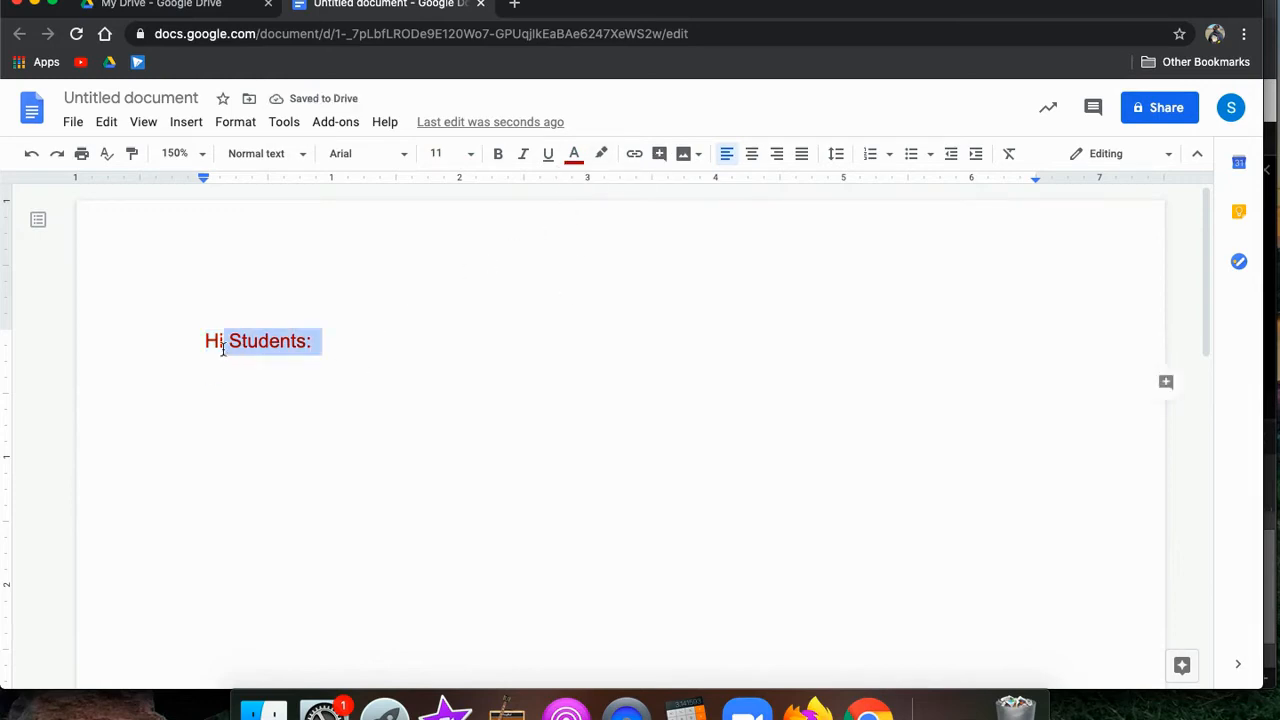
{"action": "left_click", "coordinate": [602, 156]}
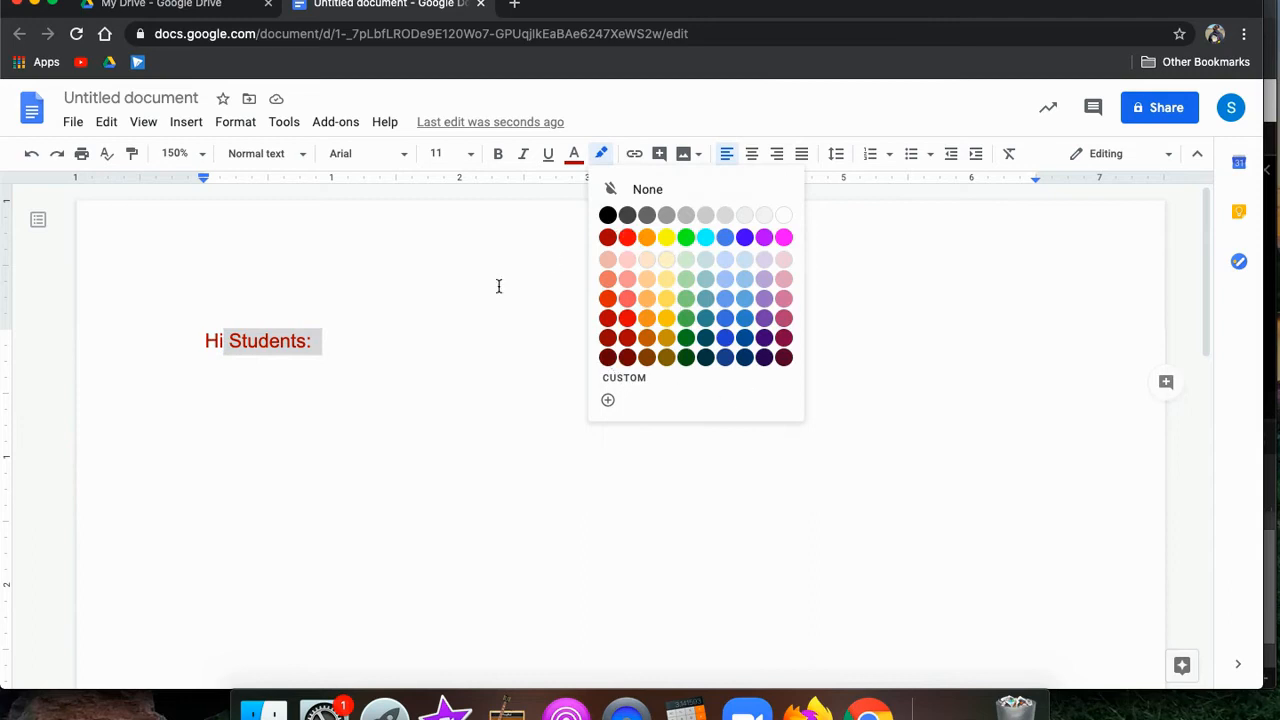
{"action": "left_click_drag", "start_coordinate": [400, 341], "coordinate": [194, 337]}
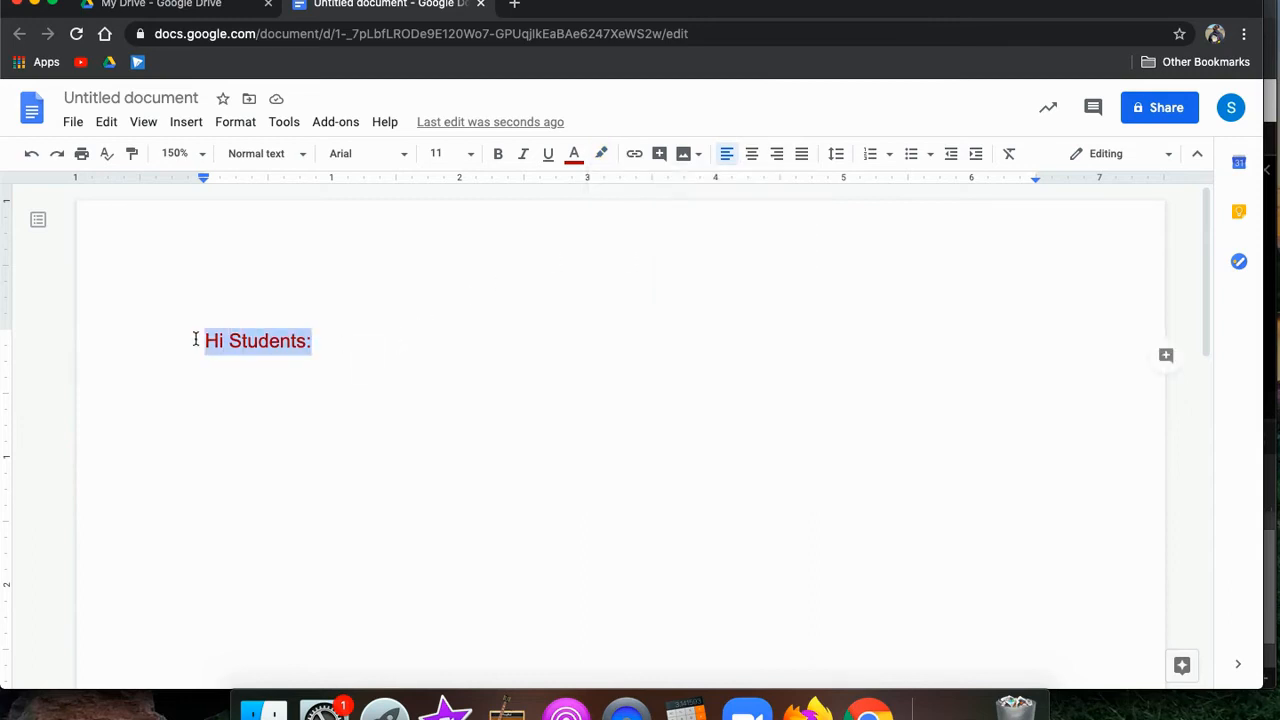
{"action": "left_click", "coordinate": [602, 156]}
{"action": "left_click", "coordinate": [607, 212]}
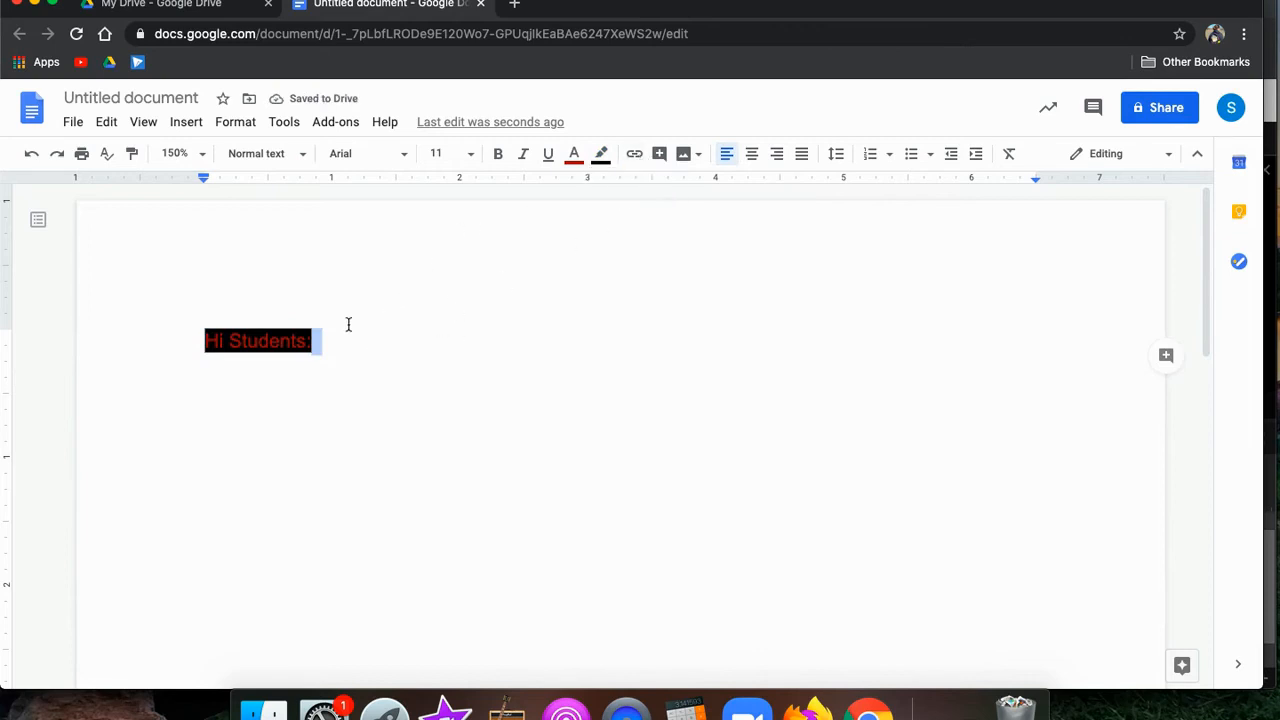
{"action": "key", "text": "super+z"}
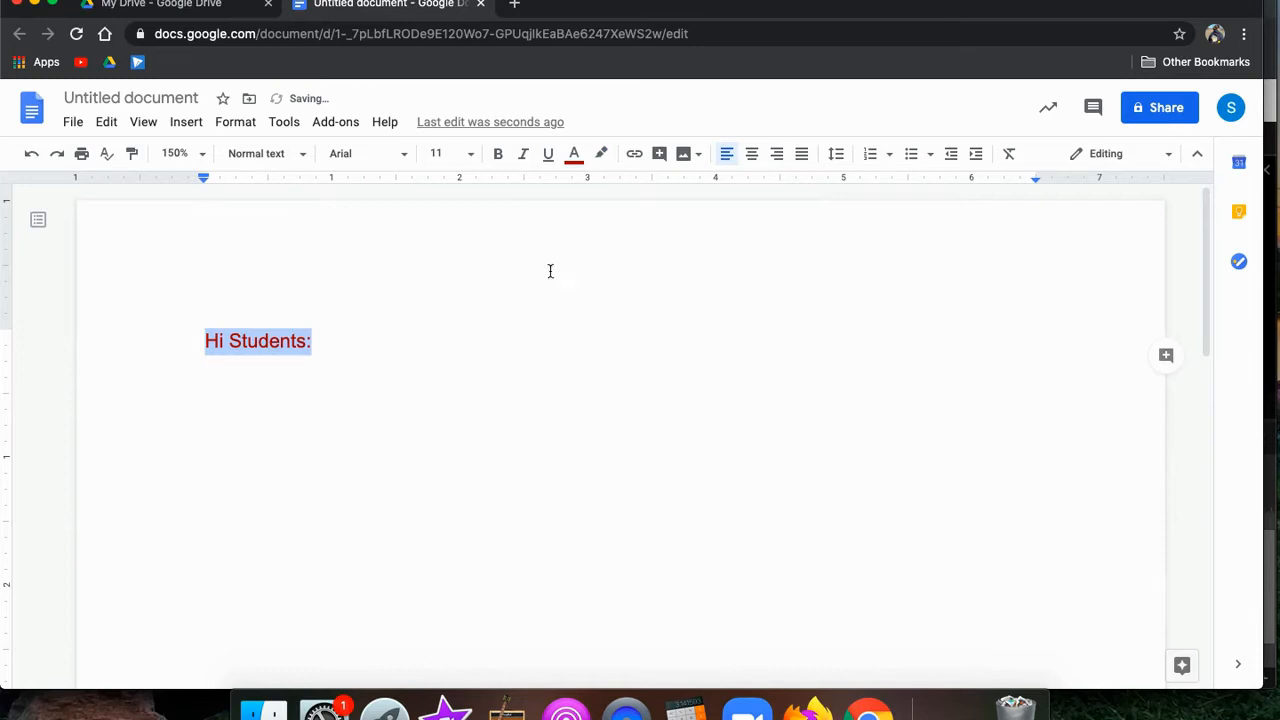
- View the link insertion options for the "Hi Students:" text and dismiss them without adding a link
{"action": "left_click", "coordinate": [634, 154]}
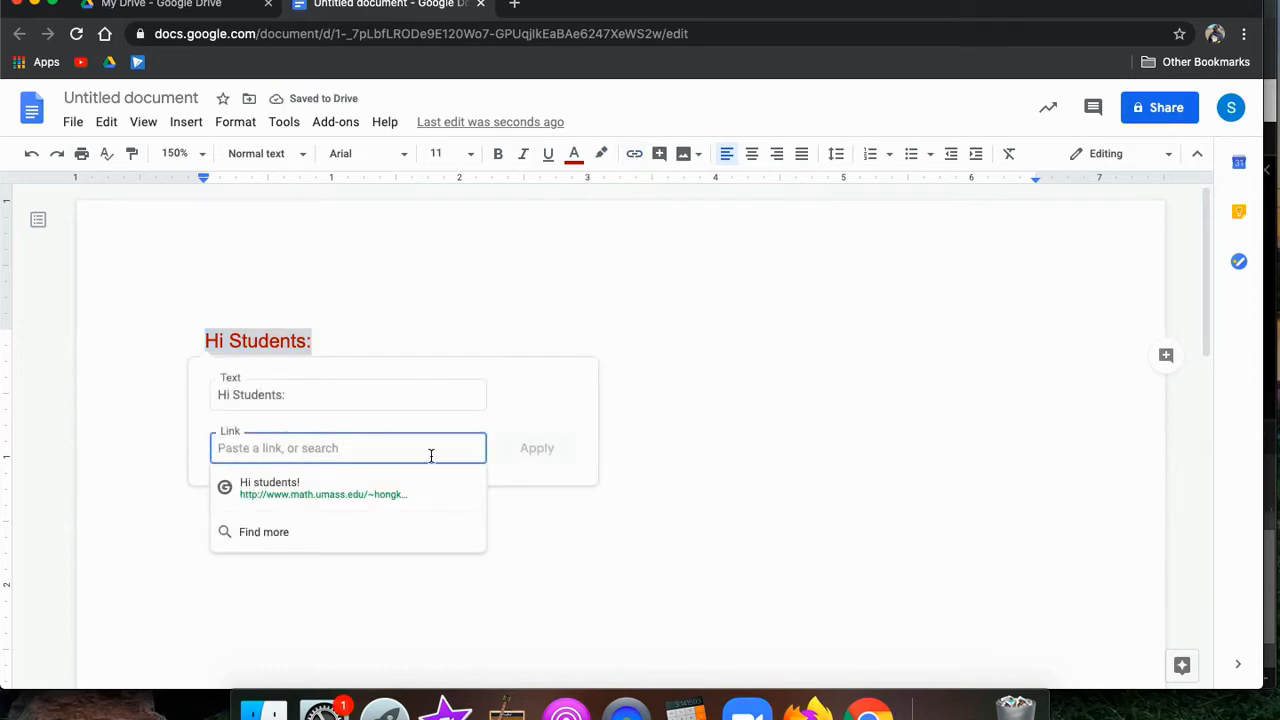
{"action": "left_click", "coordinate": [356, 328]}
{"action": "left_click_drag", "start_coordinate": [326, 340], "coordinate": [160, 337]}
{"action": "left_click", "coordinate": [457, 285]}
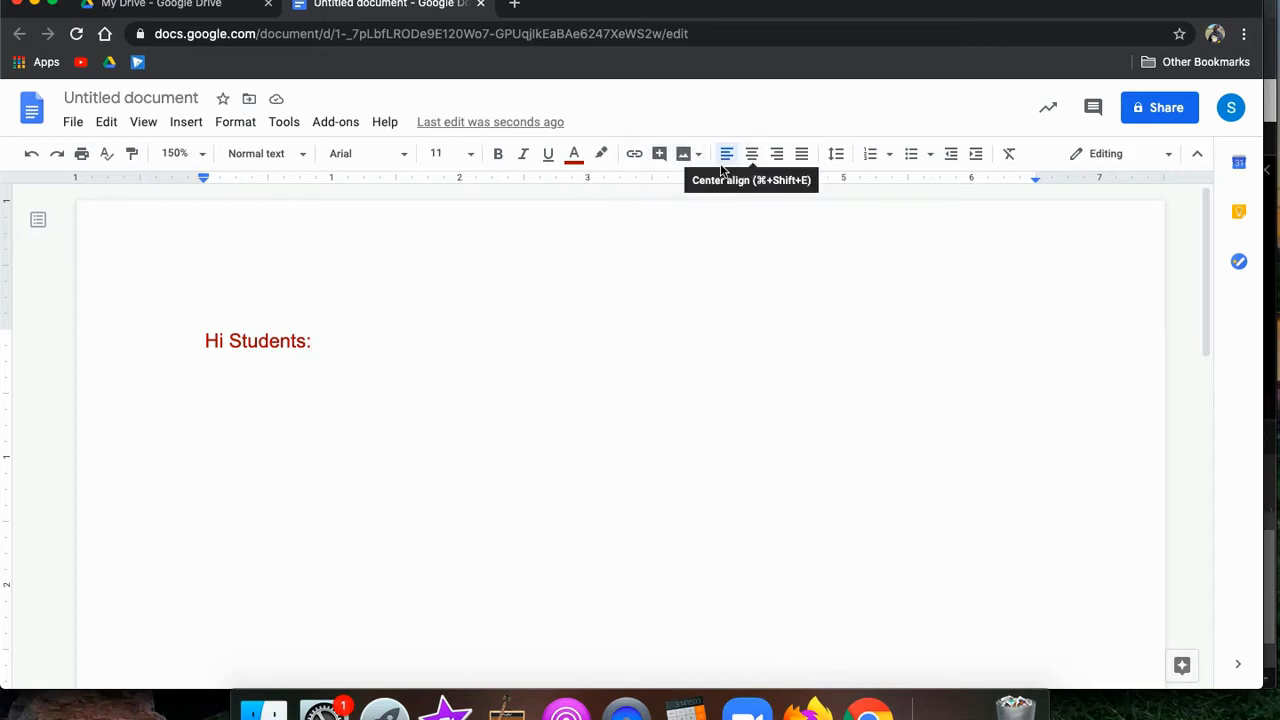
- Try center, right and justified alignment on the "Hi Students:" line and return it to left alignment
{"action": "left_click_drag", "start_coordinate": [374, 338], "coordinate": [177, 346]}
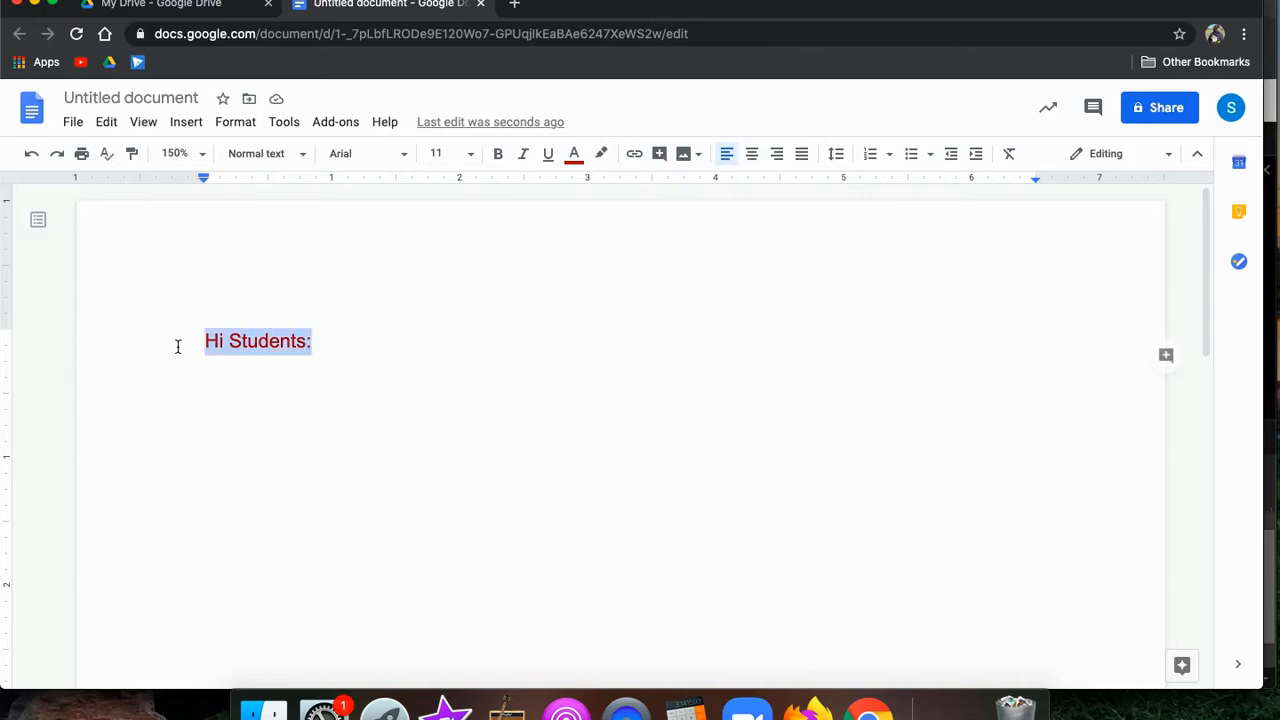
{"action": "left_click", "coordinate": [755, 160]}
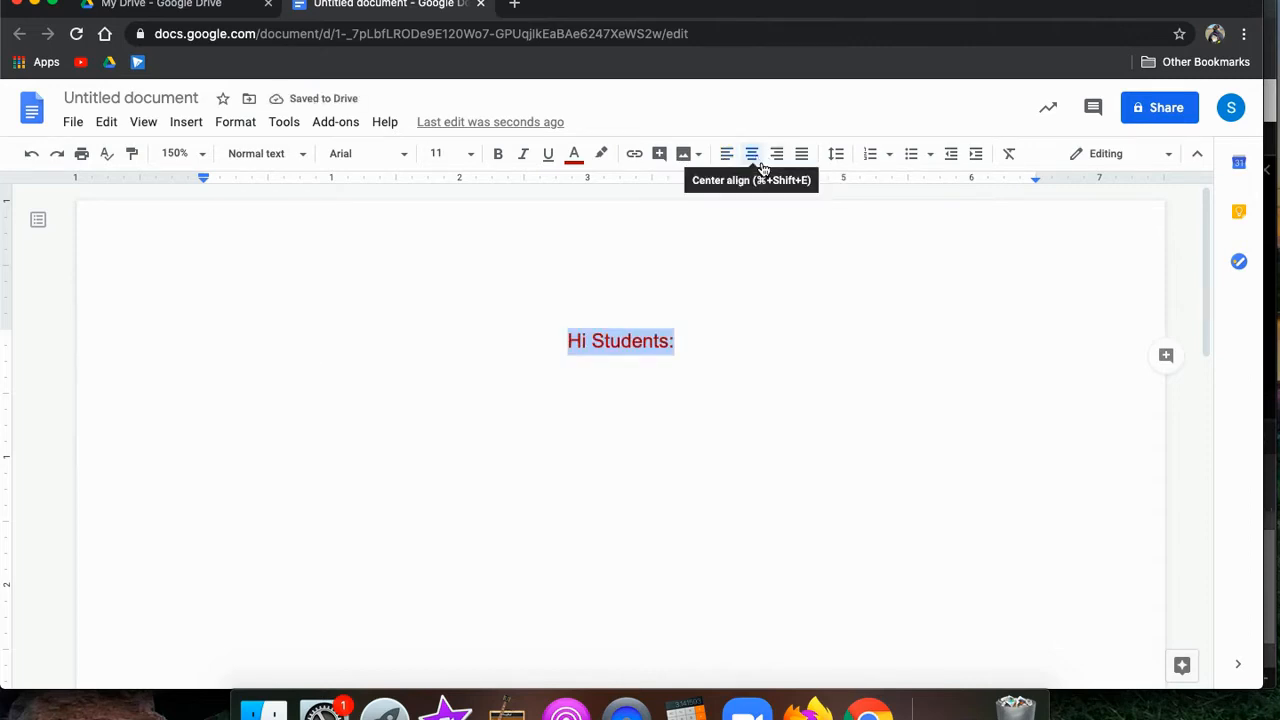
{"action": "left_click", "coordinate": [778, 163]}
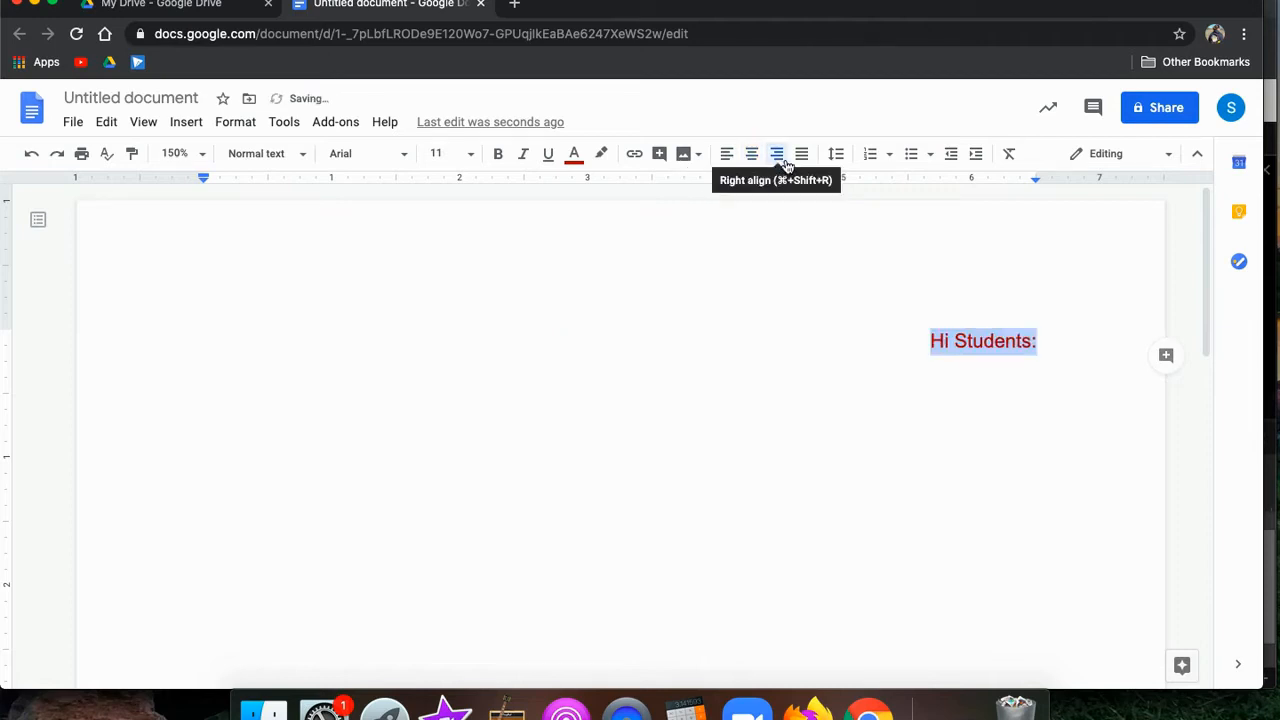
{"action": "left_click", "coordinate": [800, 156]}
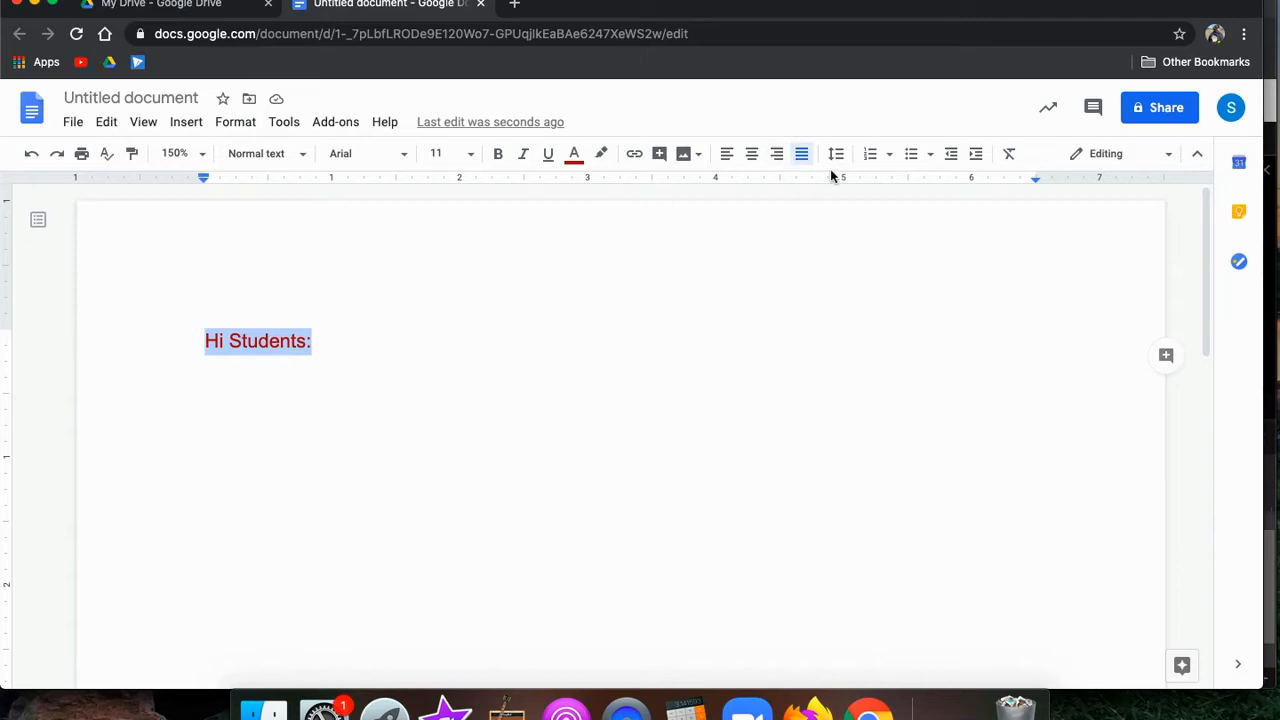
{"action": "left_click", "coordinate": [727, 155]}
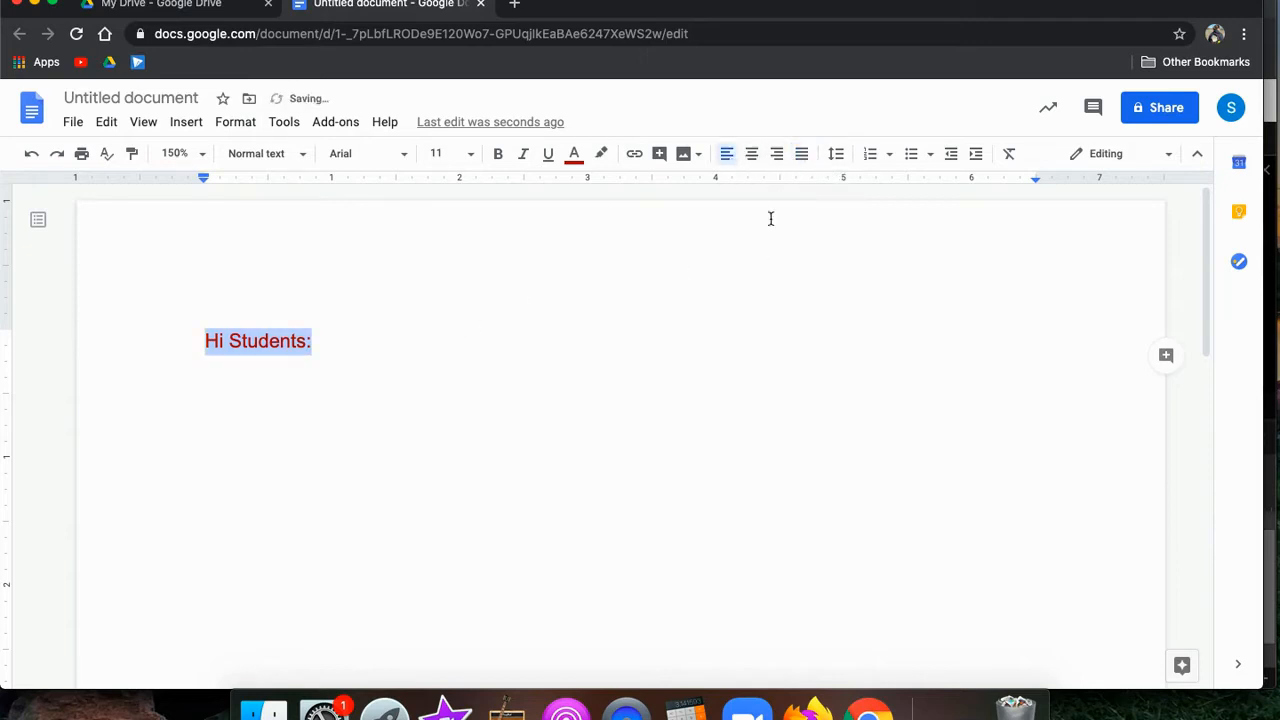
- Set the line spacing of the "Hi Students:" line to double
{"action": "left_click", "coordinate": [835, 160]}
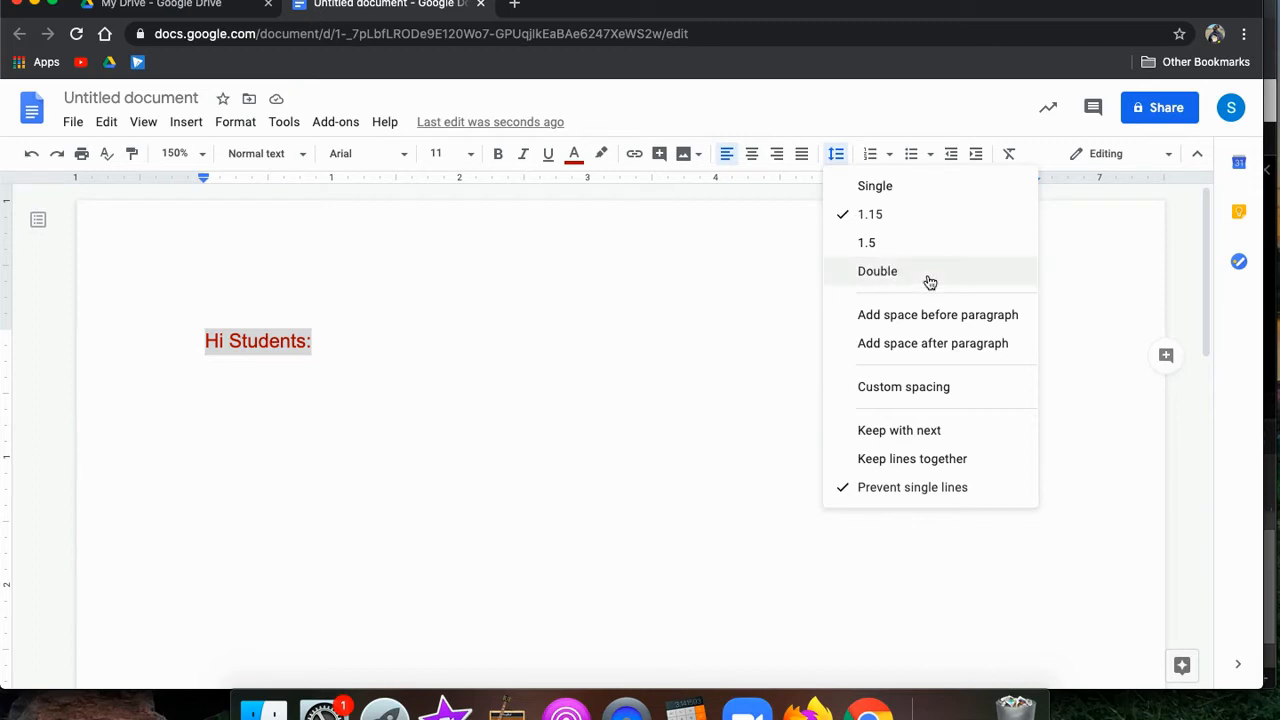
{"action": "left_click", "coordinate": [882, 274]}
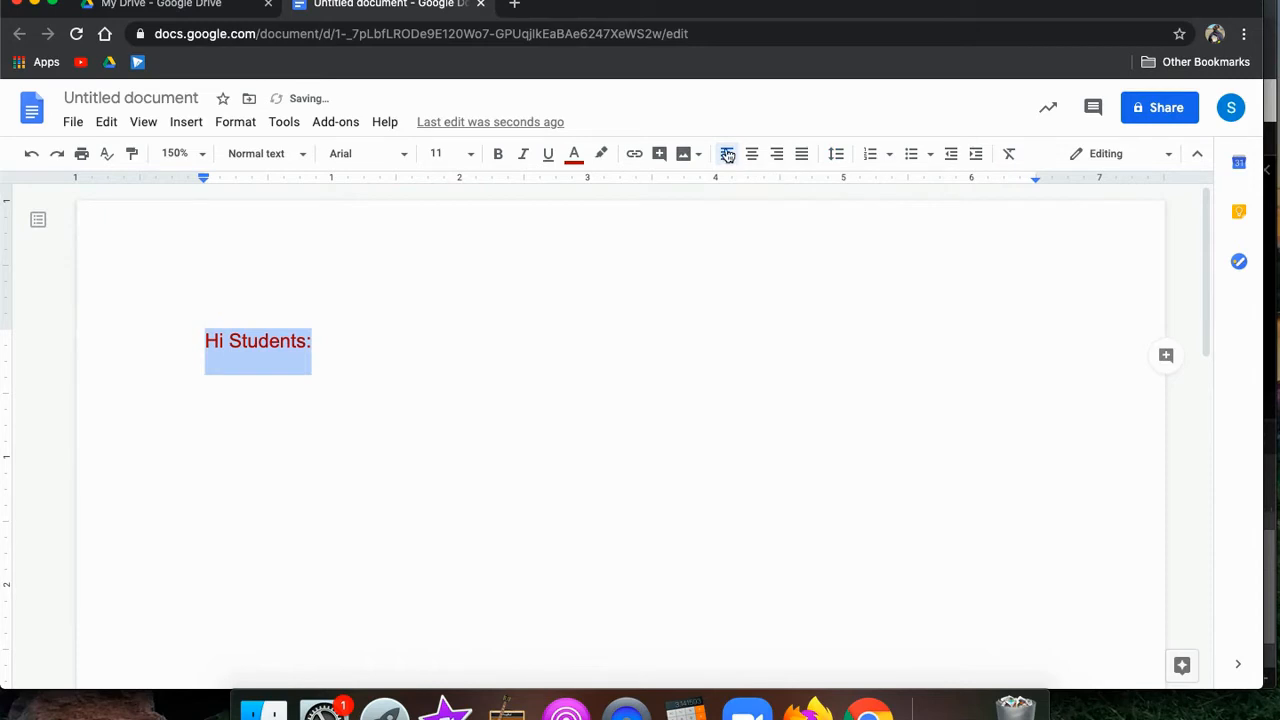
{"action": "left_click", "coordinate": [838, 152]}
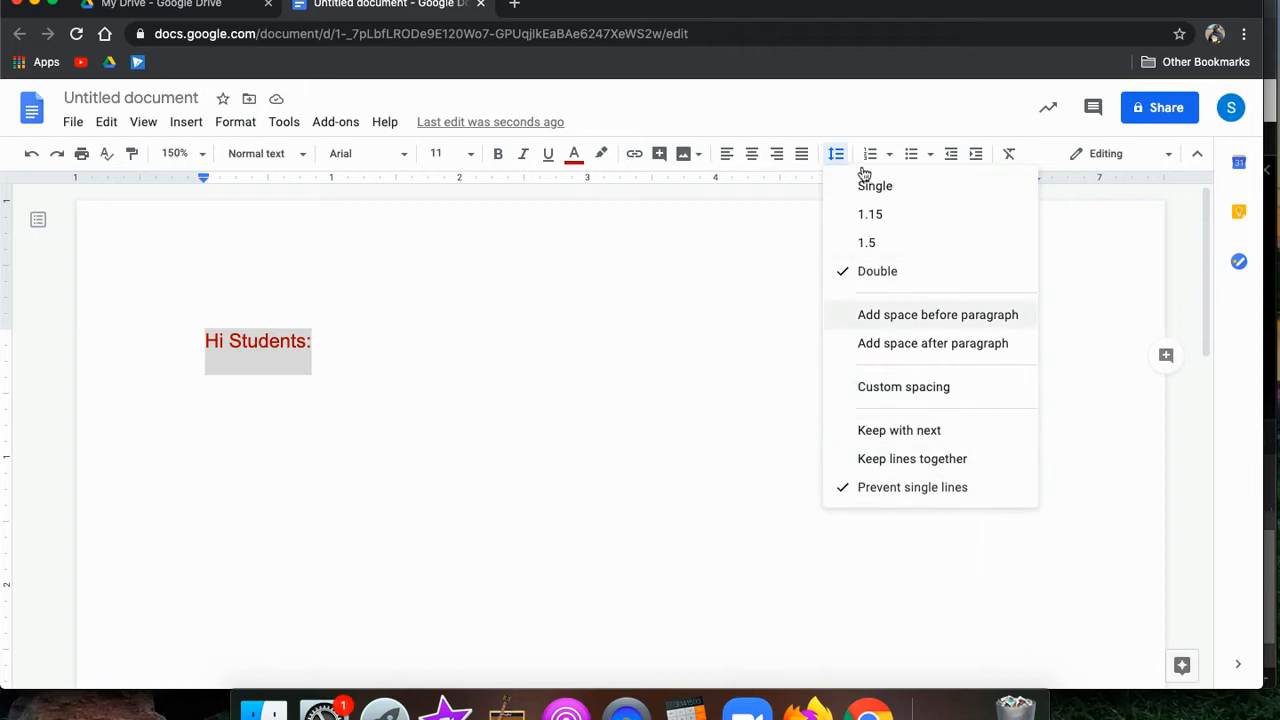
{"action": "left_click", "coordinate": [570, 304]}
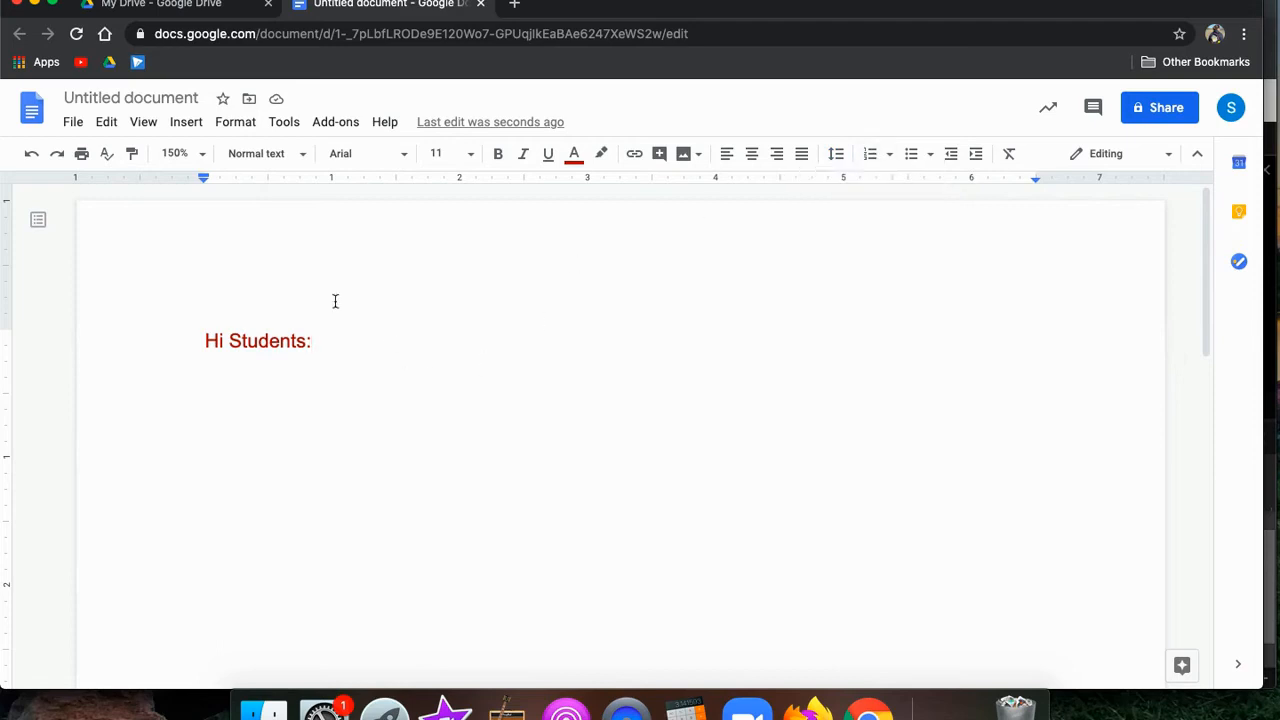
- Make "Hi Students:" a numbered list item and look through the available numbering styles
{"action": "left_click_drag", "start_coordinate": [186, 336], "coordinate": [391, 351]}
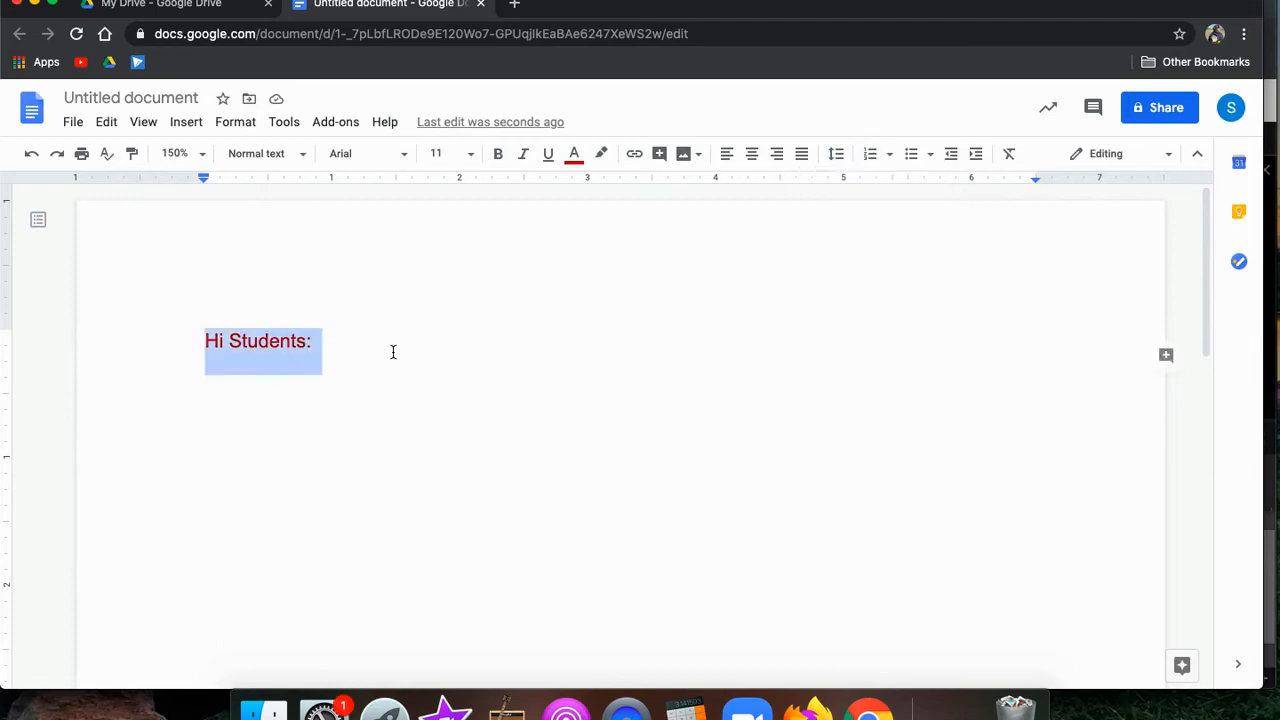
{"action": "left_click", "coordinate": [872, 155]}
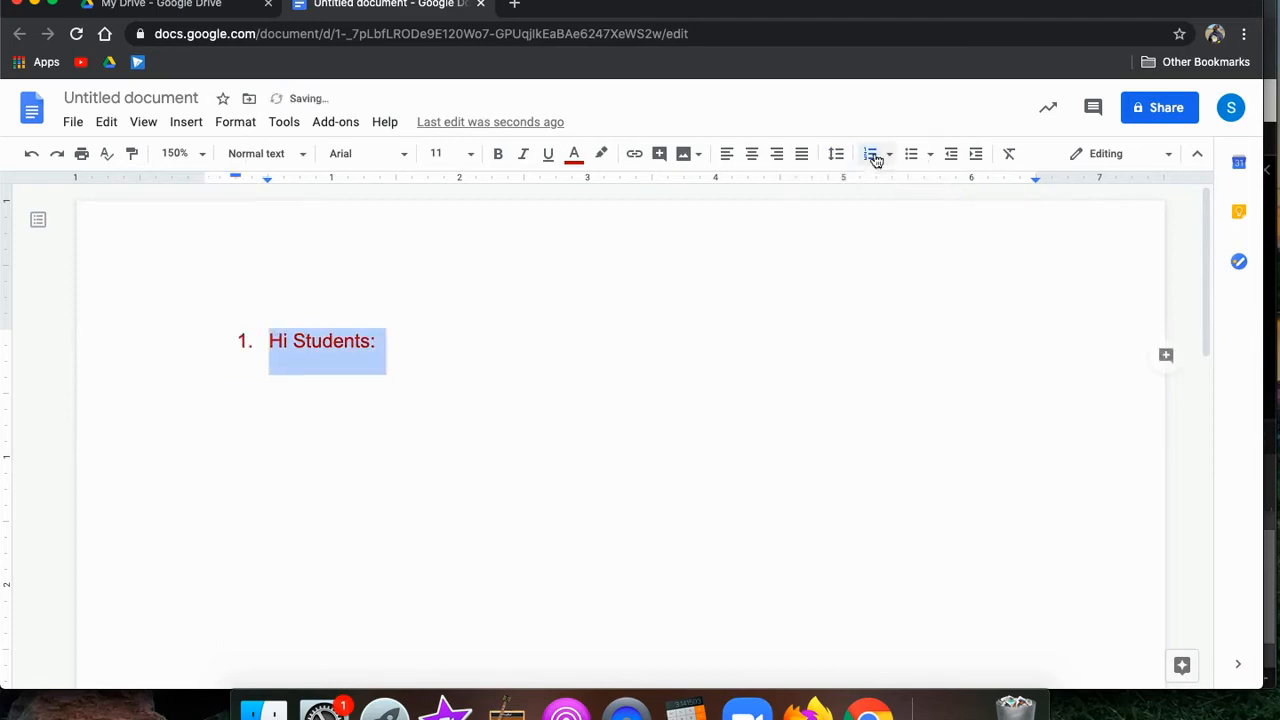
{"action": "left_click", "coordinate": [888, 156]}
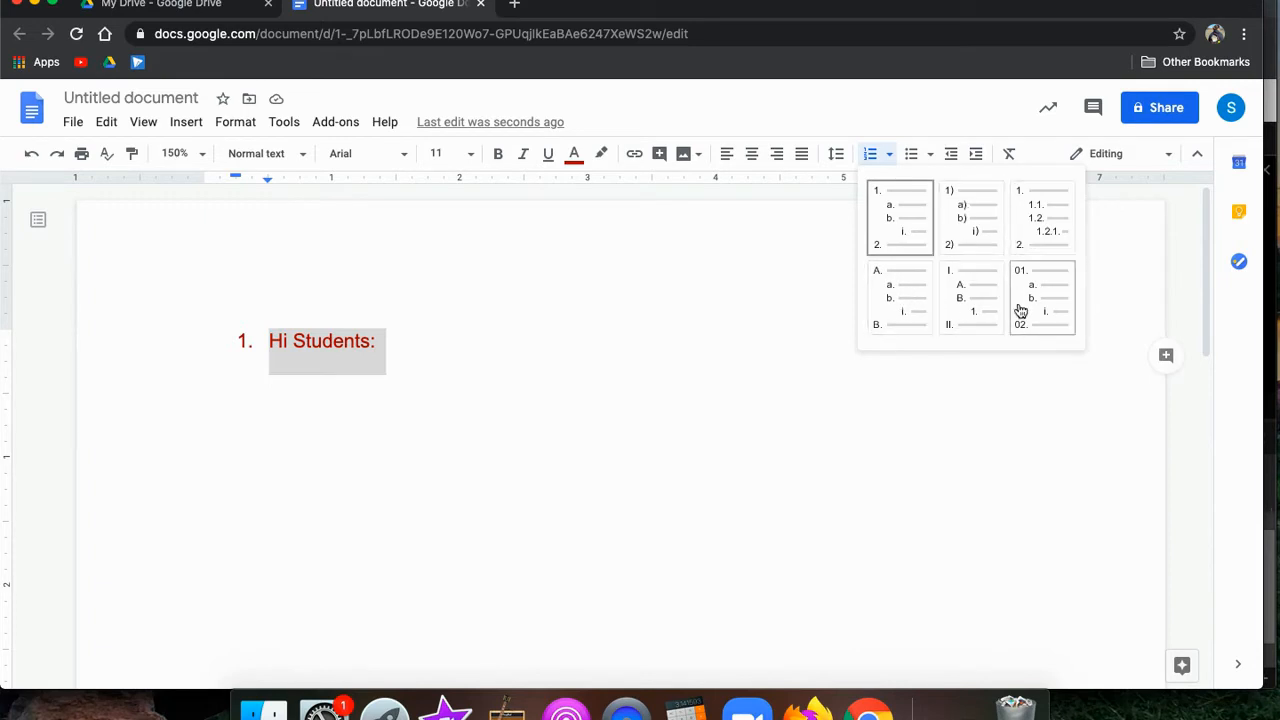
{"action": "left_click", "coordinate": [889, 160]}
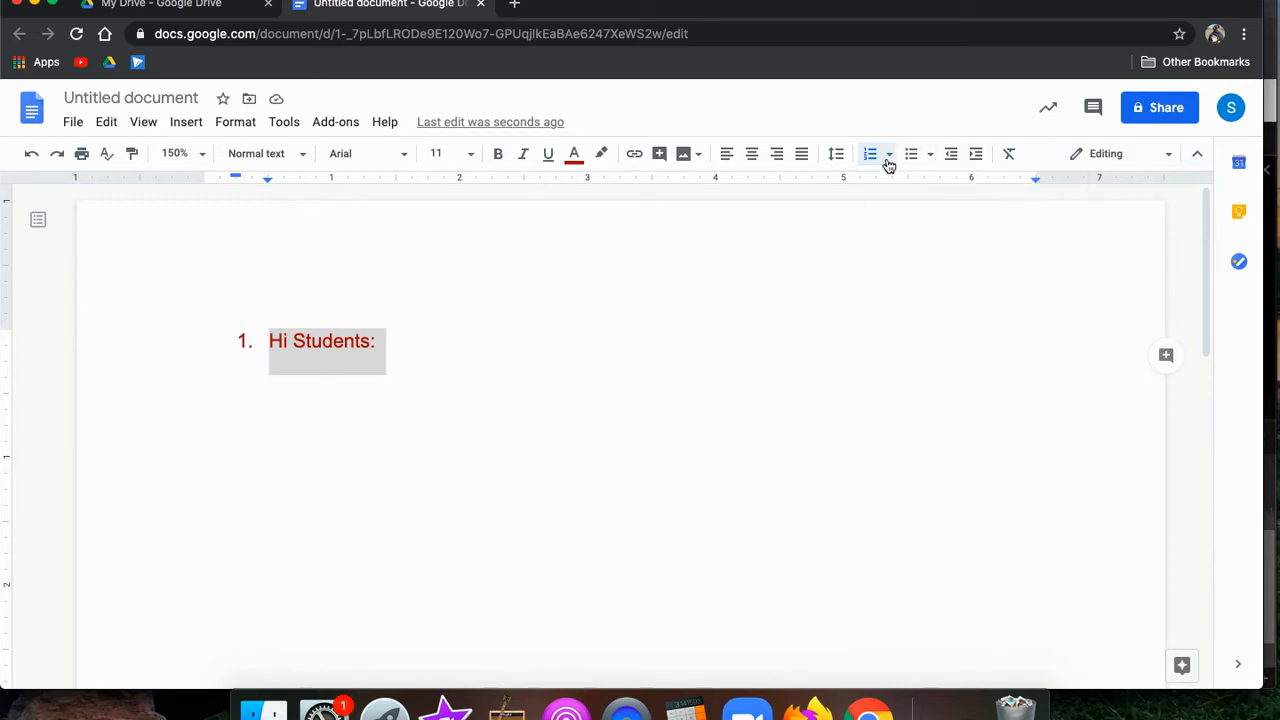
- Try bulleted list styles on the "Hi Students:" line, first solid round bullets and then checkbox-shaped bullets
{"action": "left_click", "coordinate": [928, 157]}
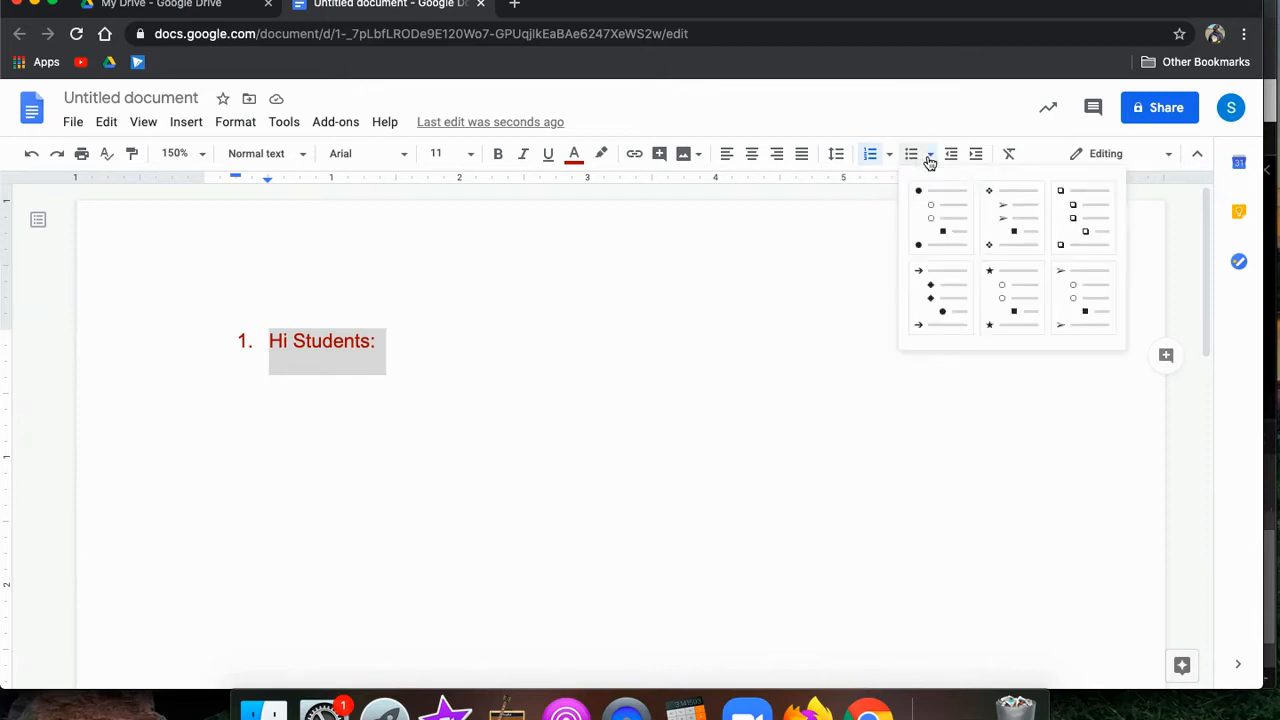
{"action": "left_click", "coordinate": [924, 228]}
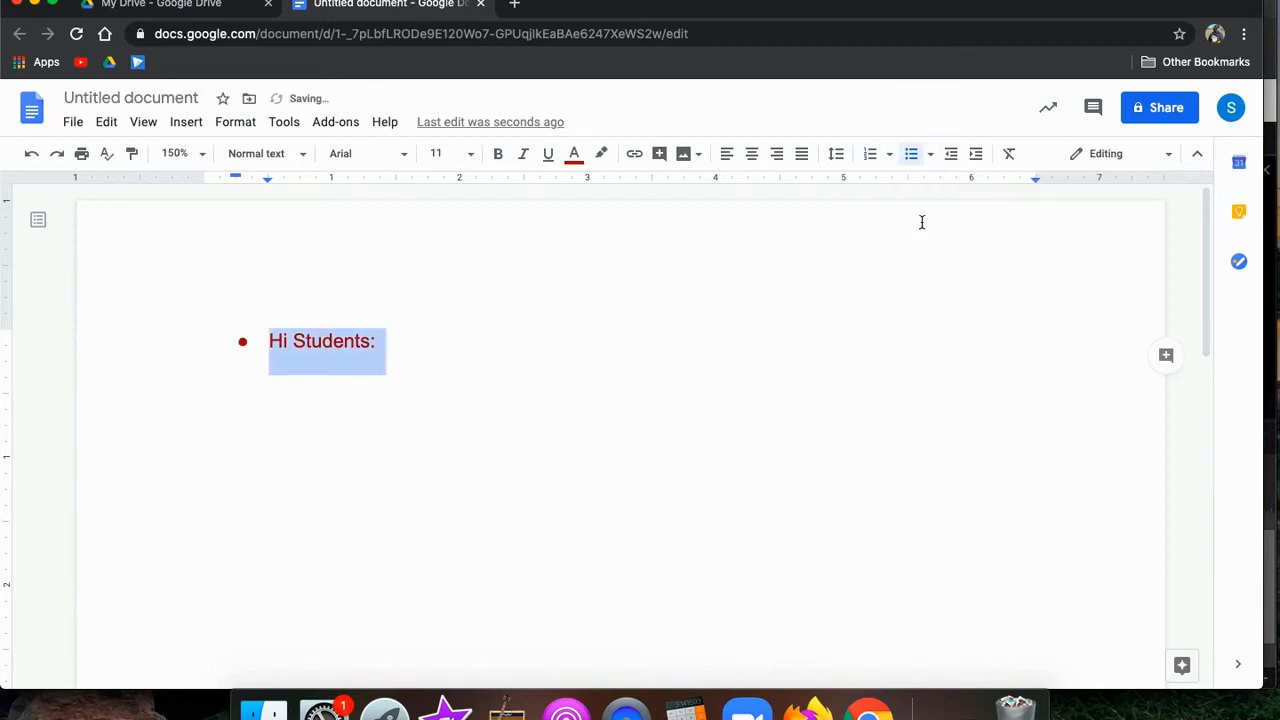
{"action": "left_click", "coordinate": [928, 157]}
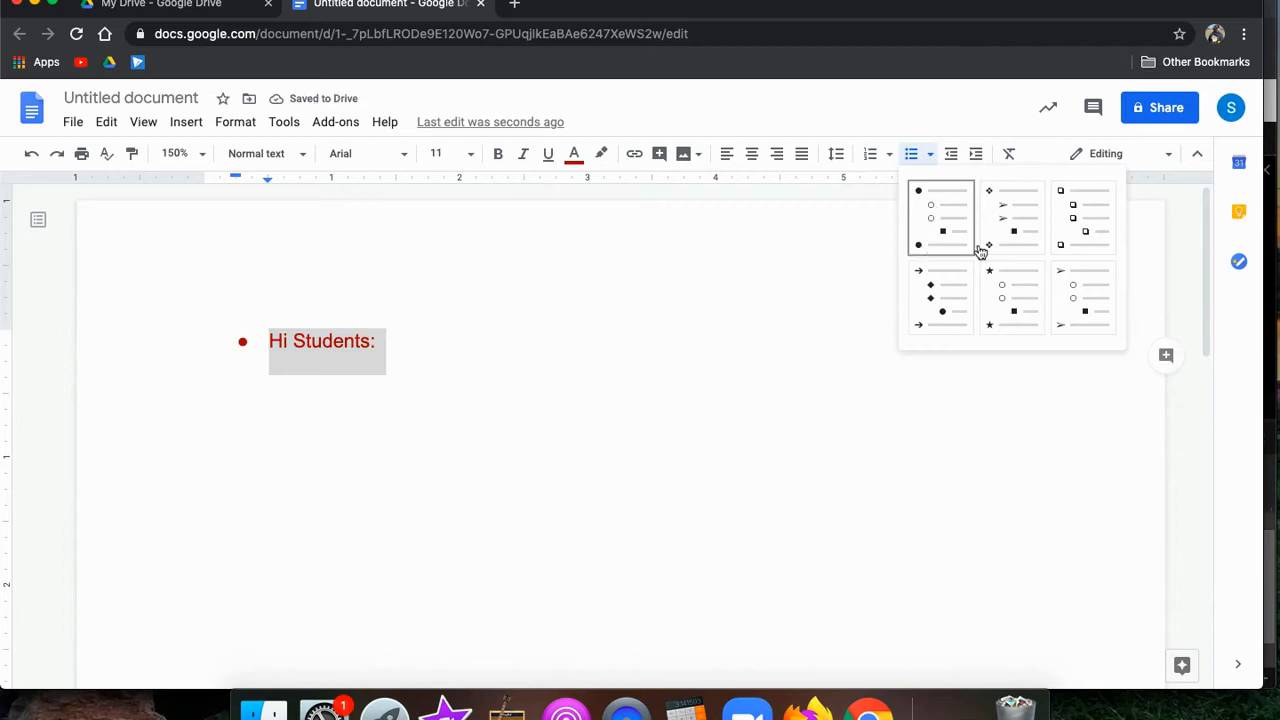
{"action": "left_click", "coordinate": [1079, 236]}
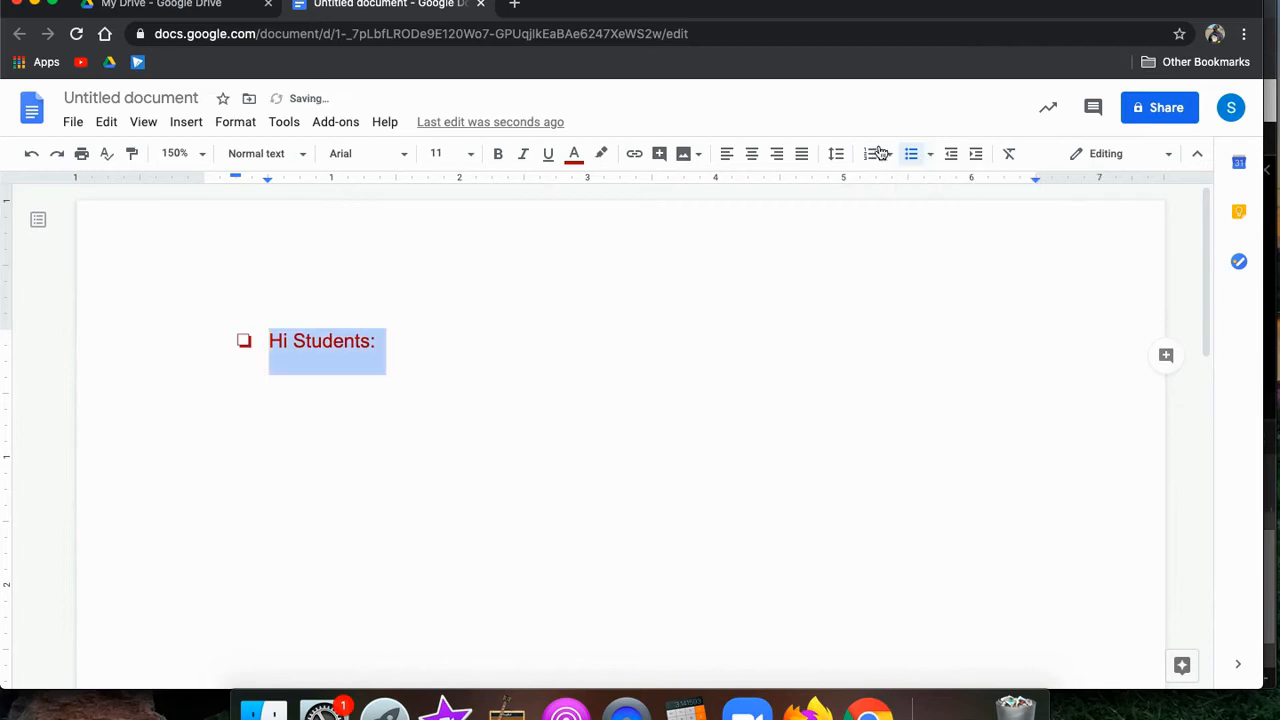
- Remove the bullet from "Hi Students:" and toggle numbering on and off, leaving the line as plain text
{"action": "left_click", "coordinate": [934, 156]}
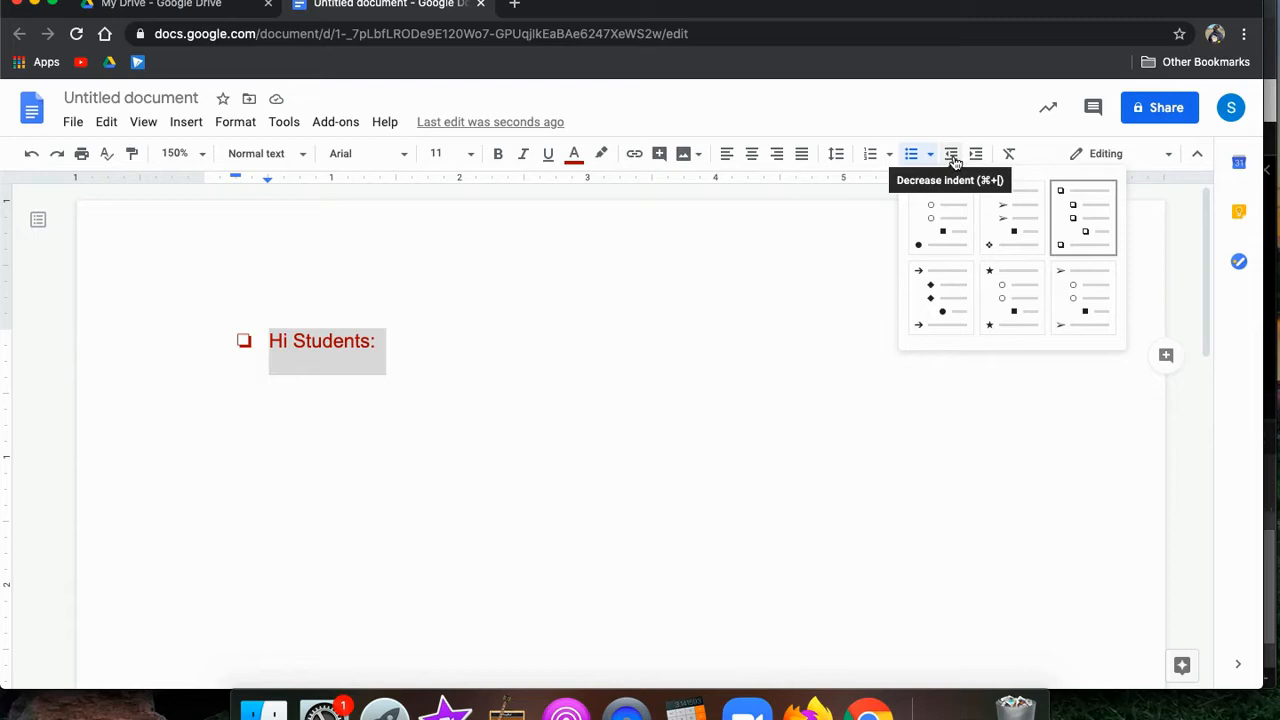
{"action": "left_click", "coordinate": [914, 157]}
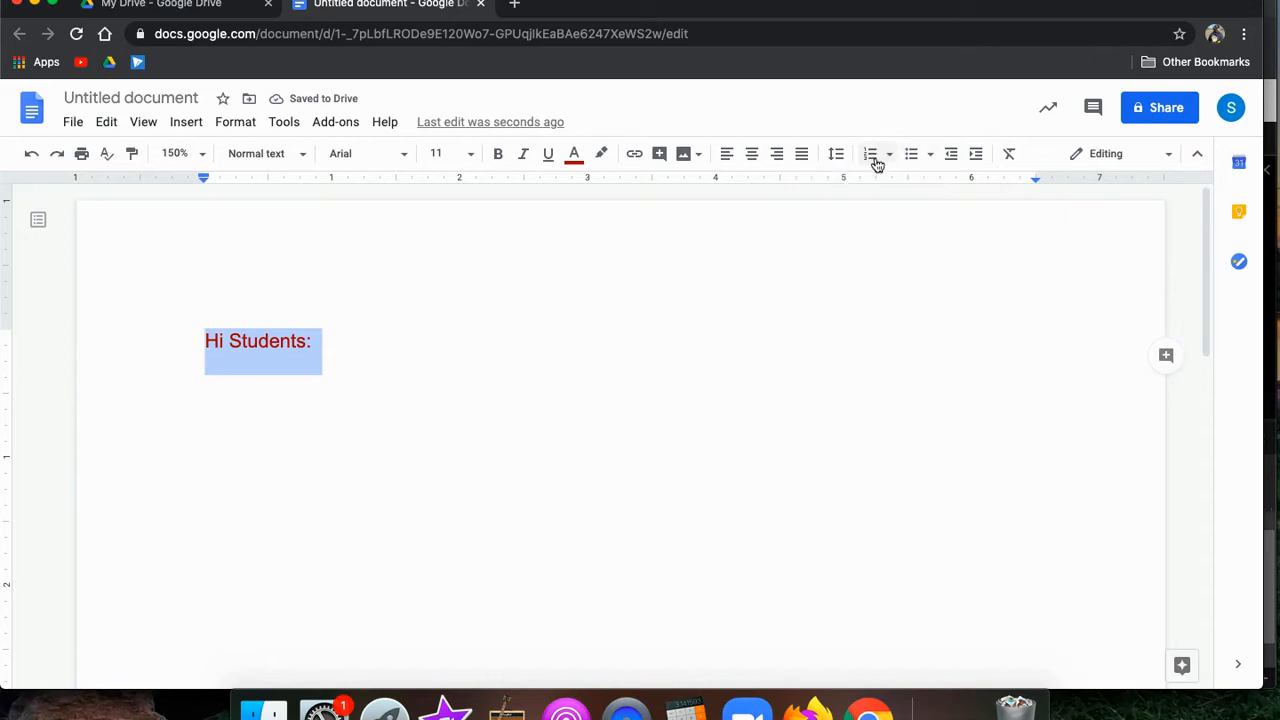
{"action": "left_click", "coordinate": [875, 160]}
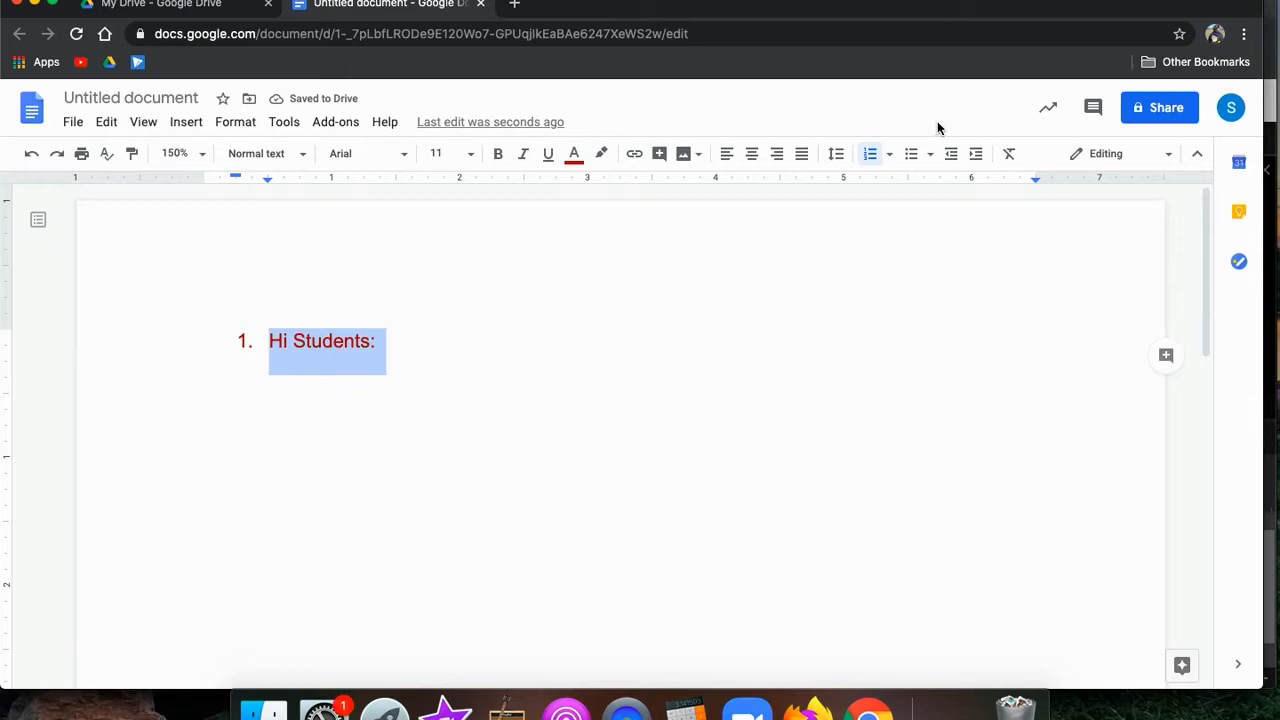
{"action": "left_click", "coordinate": [871, 157]}
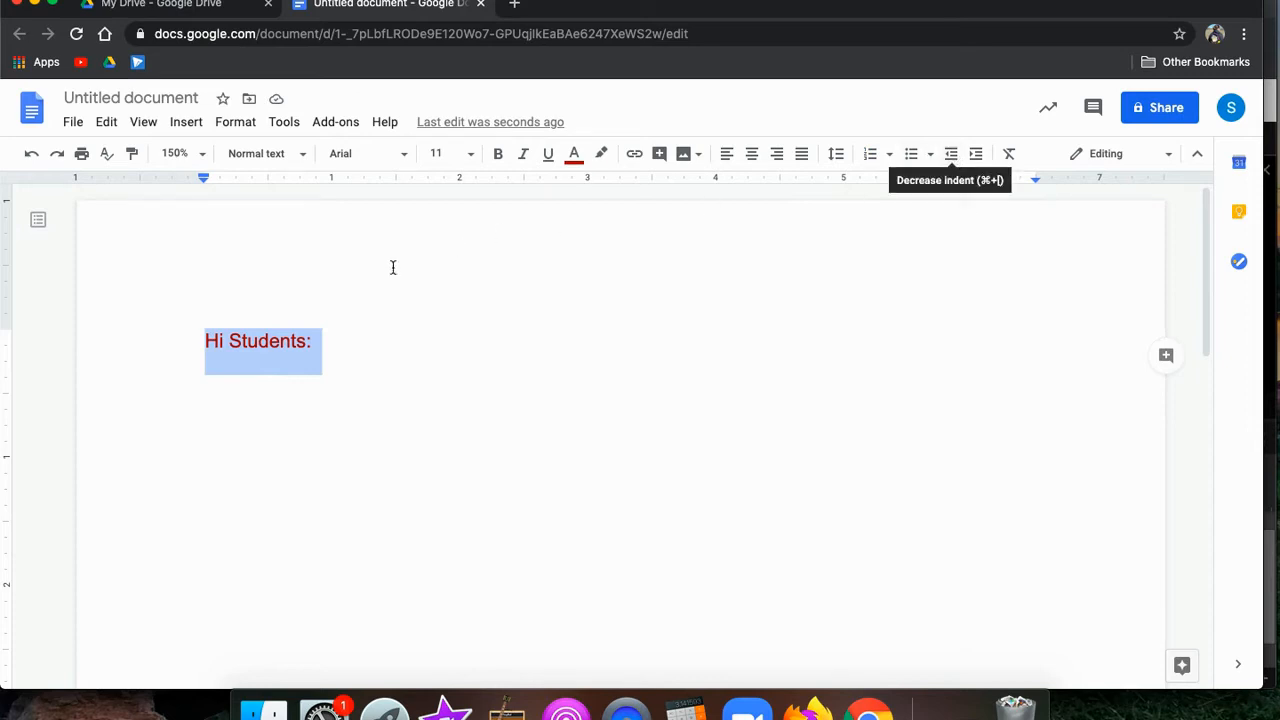
- Try a first-line indent and three levels of increased indent on "Hi Students:", and return the line to the margin
{"action": "left_click", "coordinate": [195, 348]}
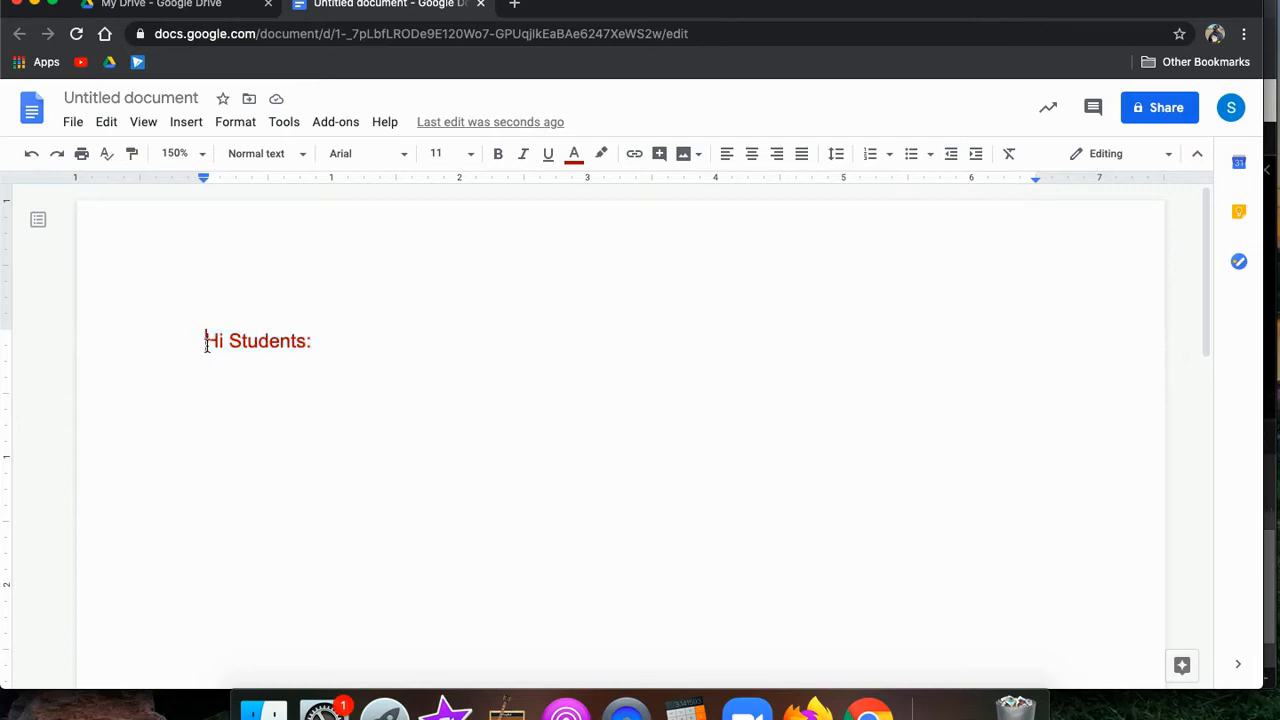
{"action": "key", "text": "Tab"}
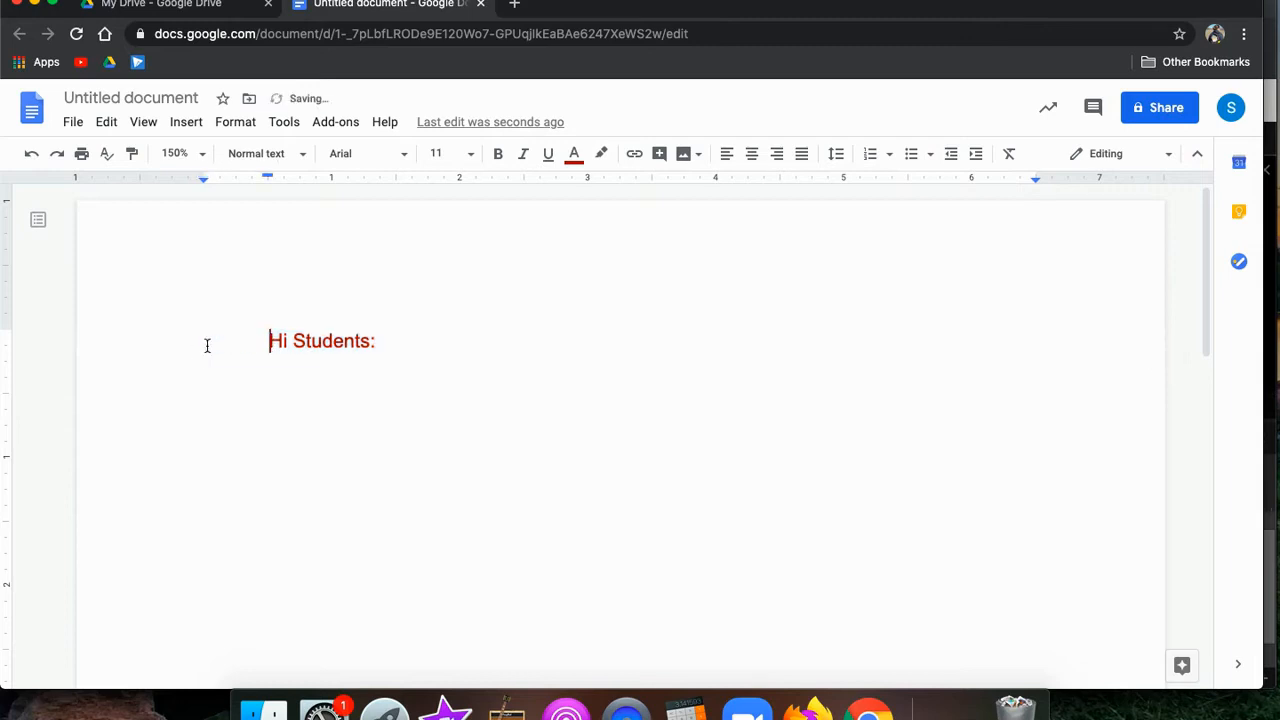
{"action": "left_click", "coordinate": [975, 156]}
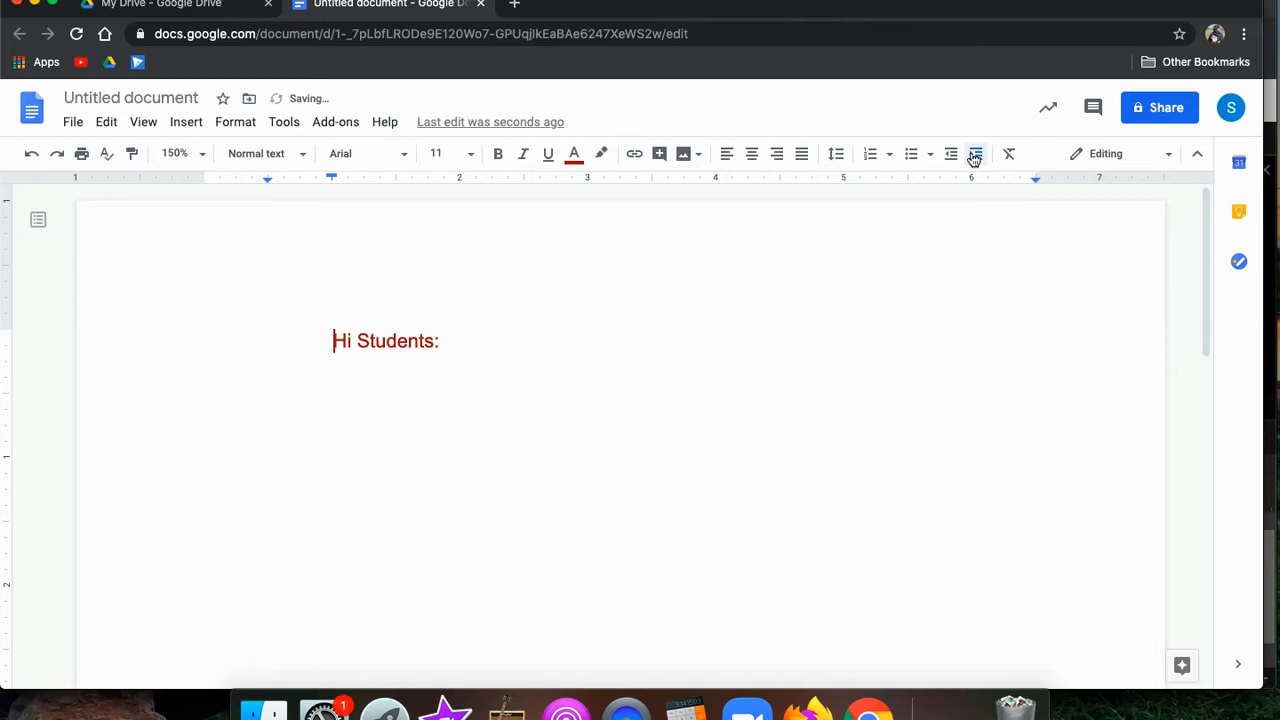
{"action": "left_click", "coordinate": [975, 156]}
{"action": "left_click", "coordinate": [975, 156]}
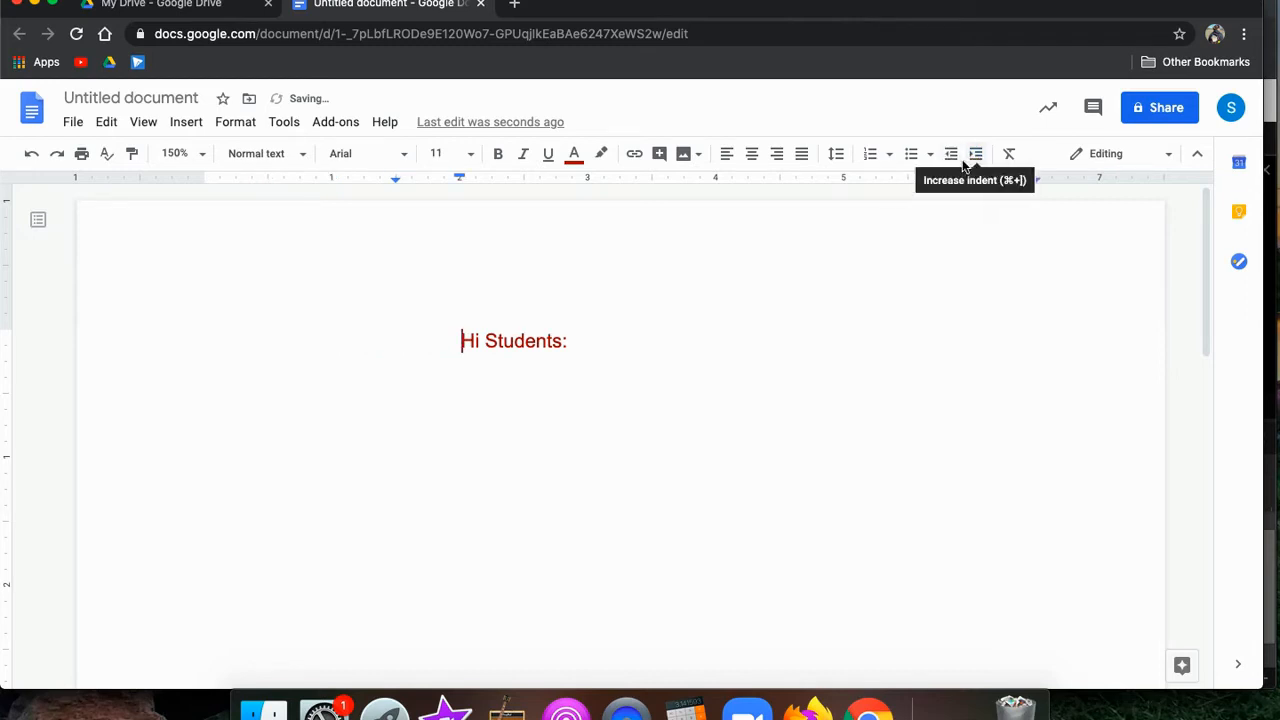
{"action": "left_click", "coordinate": [952, 157]}
{"action": "left_click", "coordinate": [952, 157]}
{"action": "left_click", "coordinate": [952, 157]}
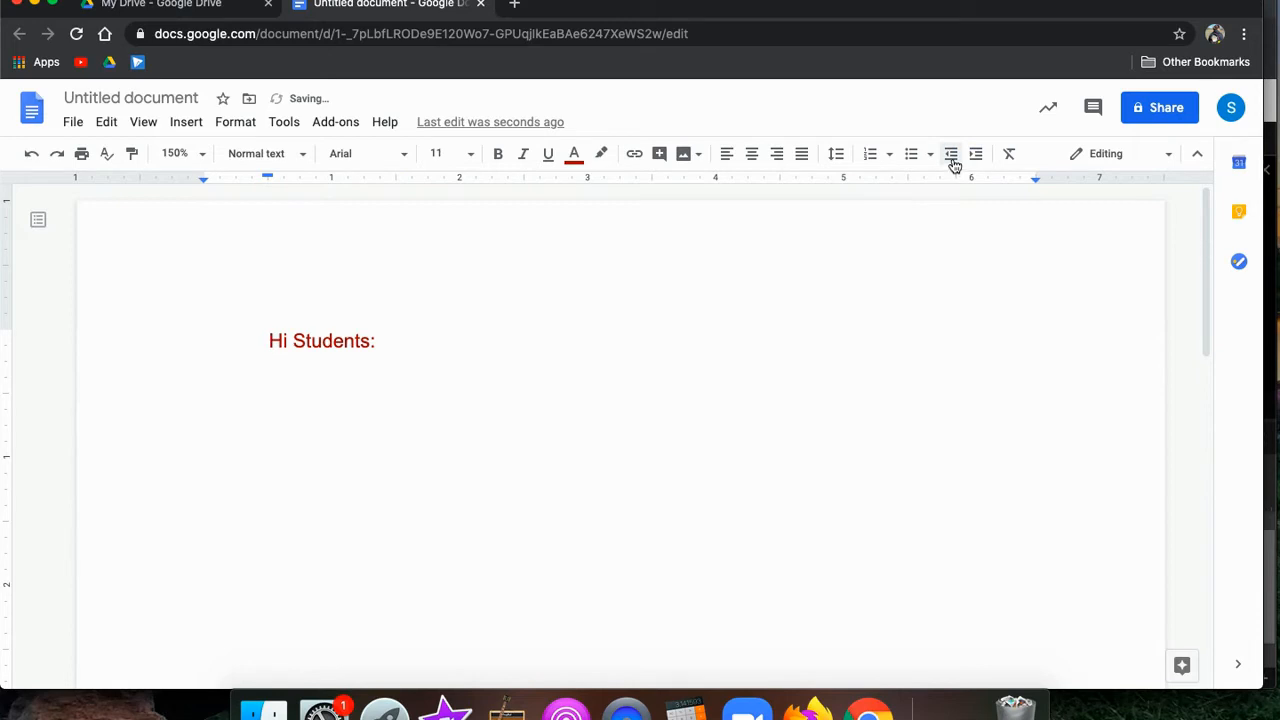
{"action": "key", "text": "BackSpace"}
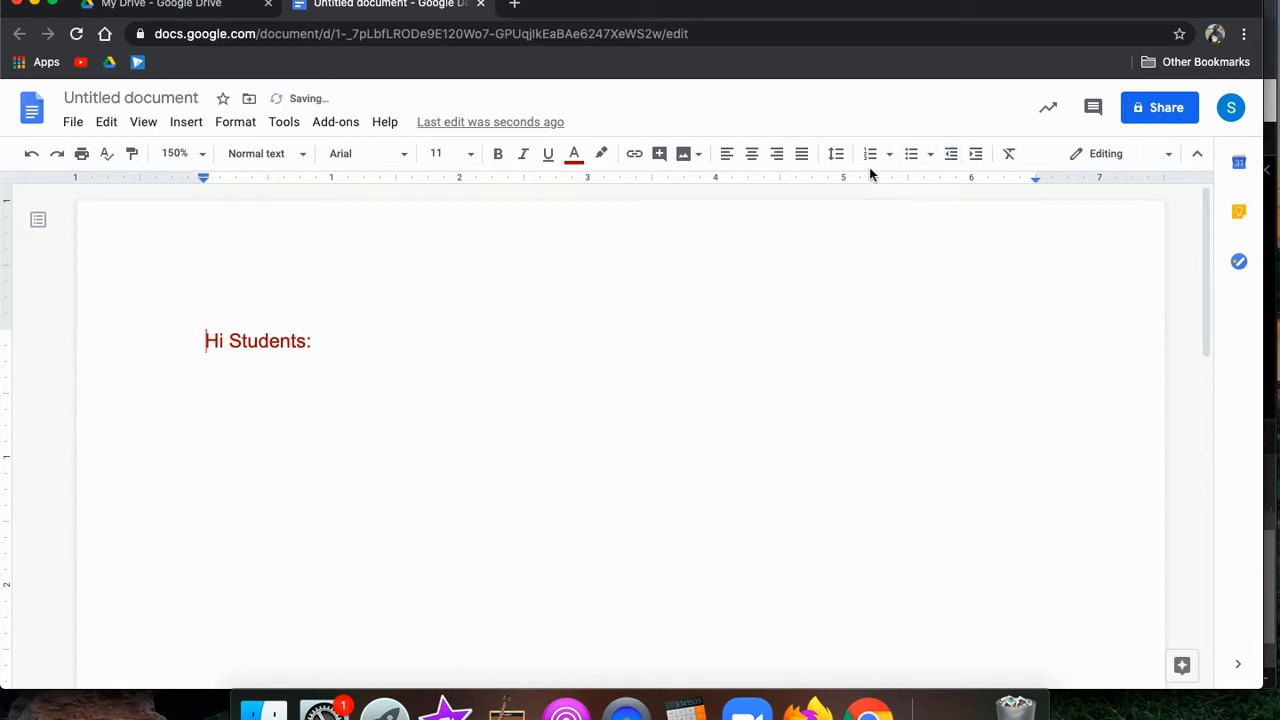
- Clear all formatting from the "Hi Students:" line
{"action": "left_click_drag", "start_coordinate": [195, 336], "coordinate": [440, 354]}
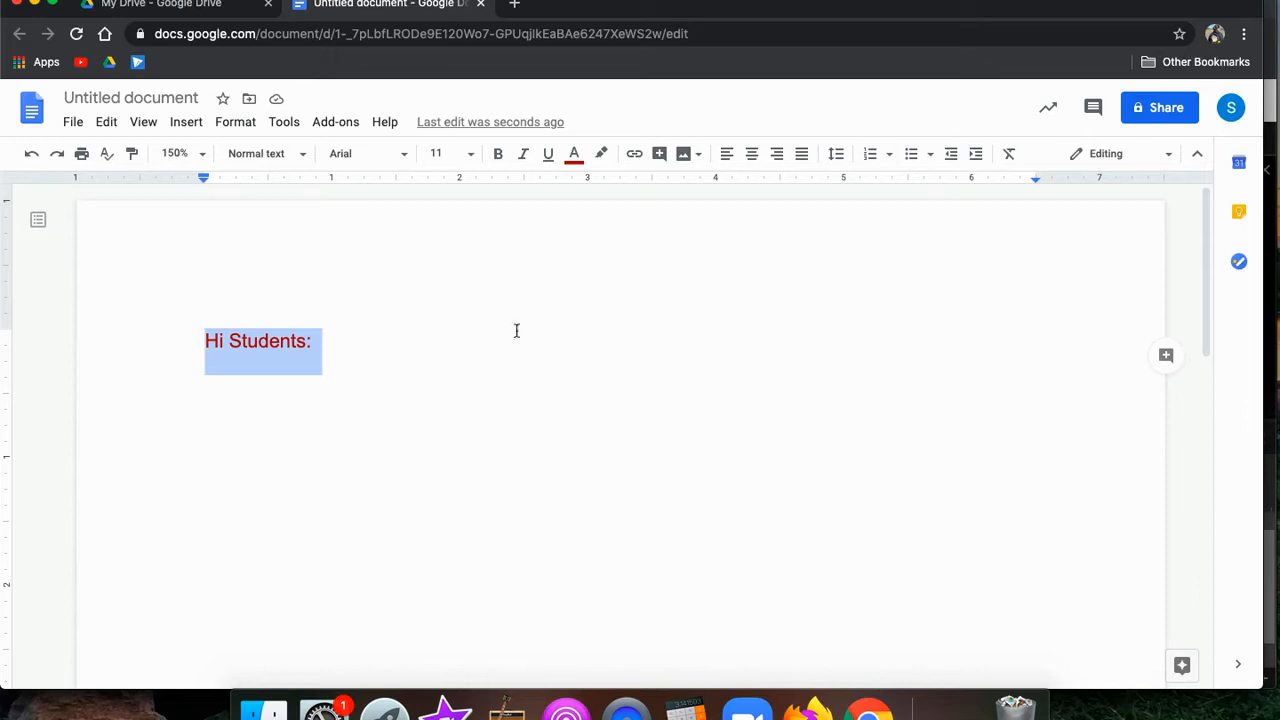
{"action": "left_click_drag", "start_coordinate": [333, 373], "coordinate": [140, 353]}
{"action": "left_click", "coordinate": [1010, 155]}
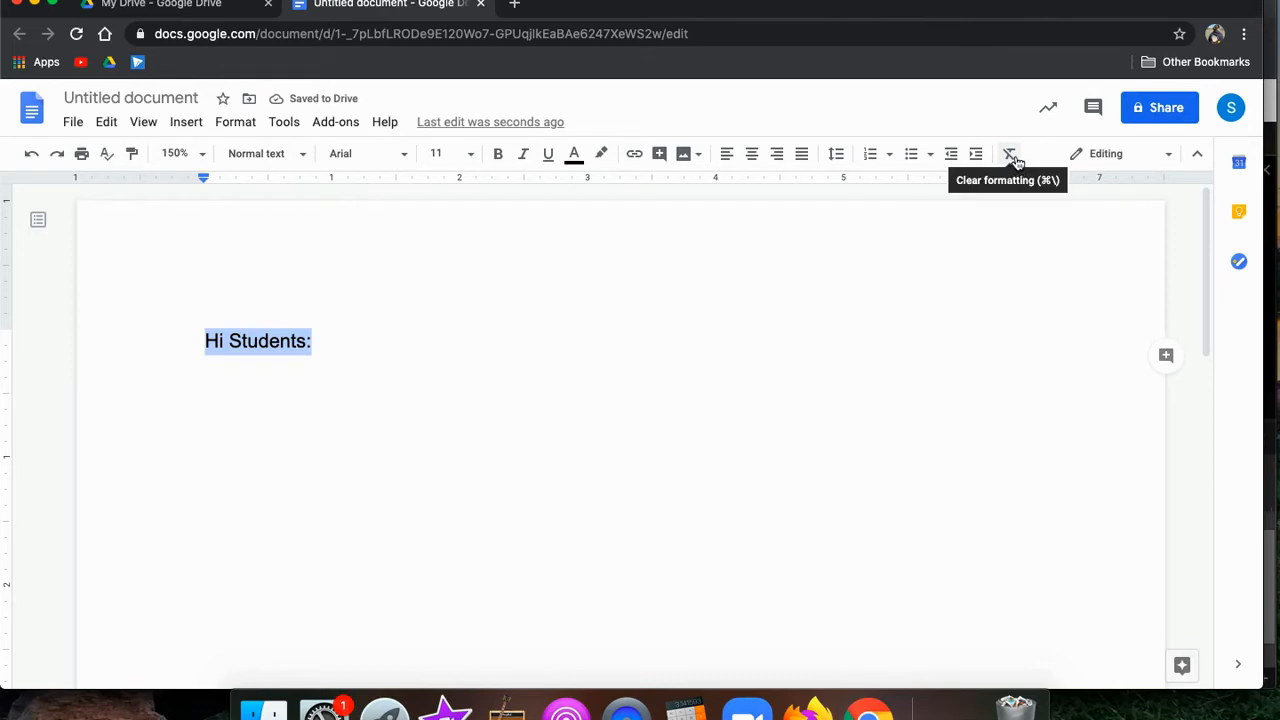
- View the document's editing, suggesting and viewing modes, and look through the file options including the available download formats
{"action": "left_click", "coordinate": [1114, 158]}
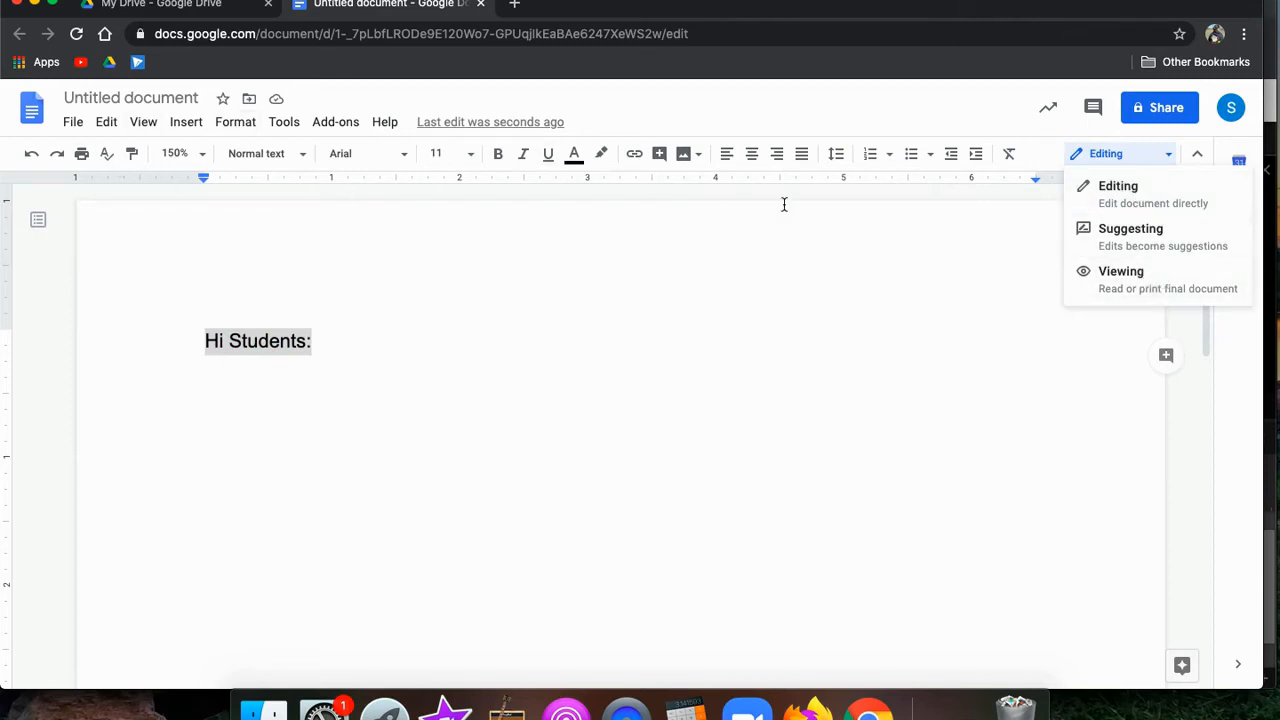
{"action": "left_click", "coordinate": [488, 338]}
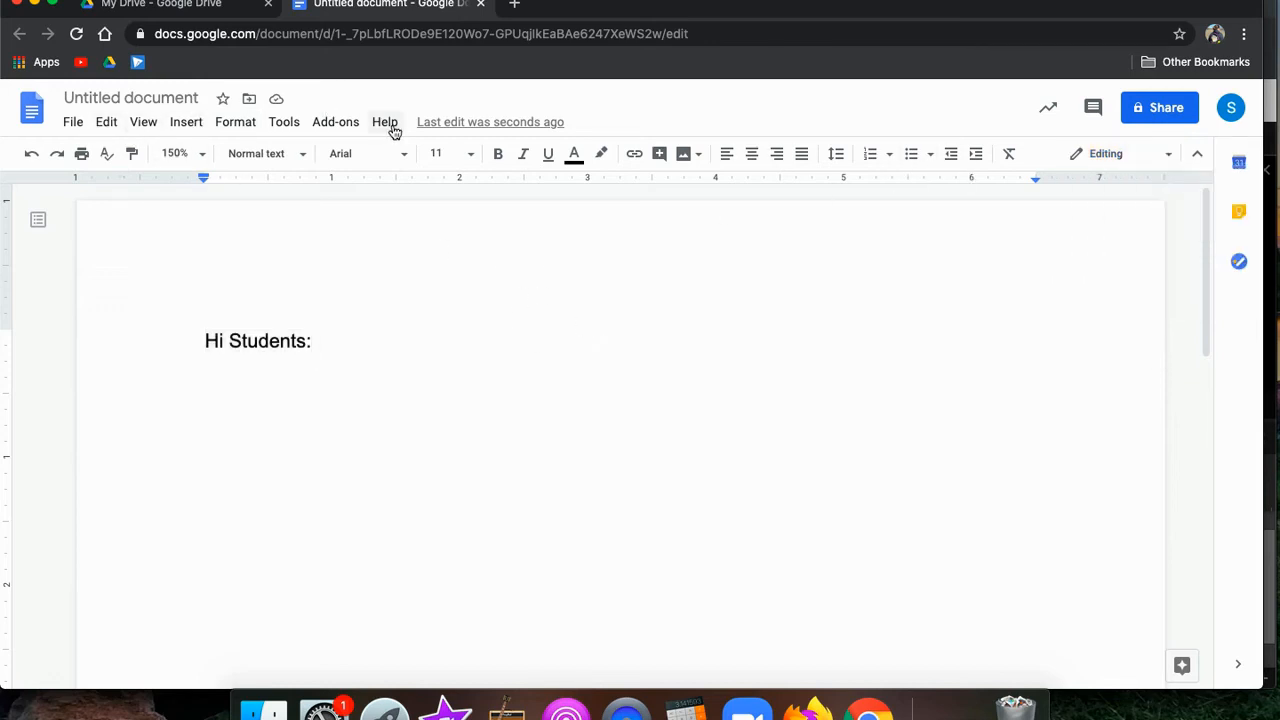
{"action": "left_click", "coordinate": [76, 128]}
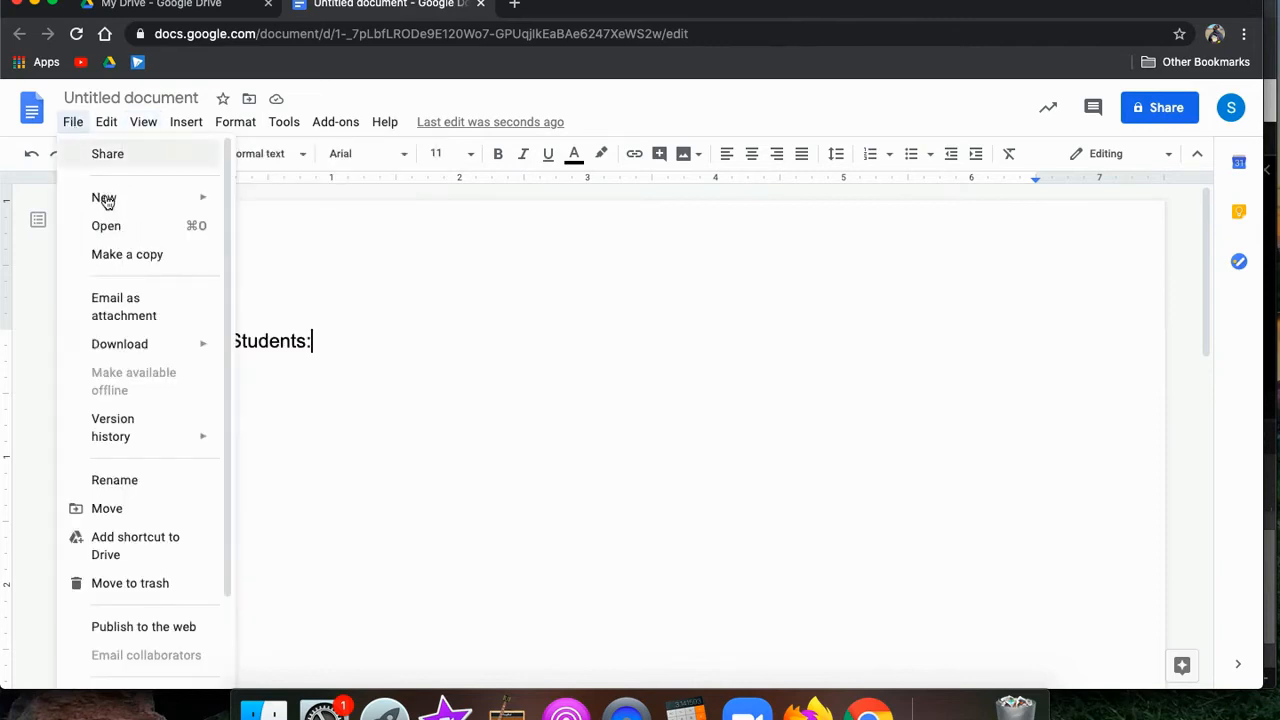
{"action": "mouse_move", "coordinate": [108, 201]}
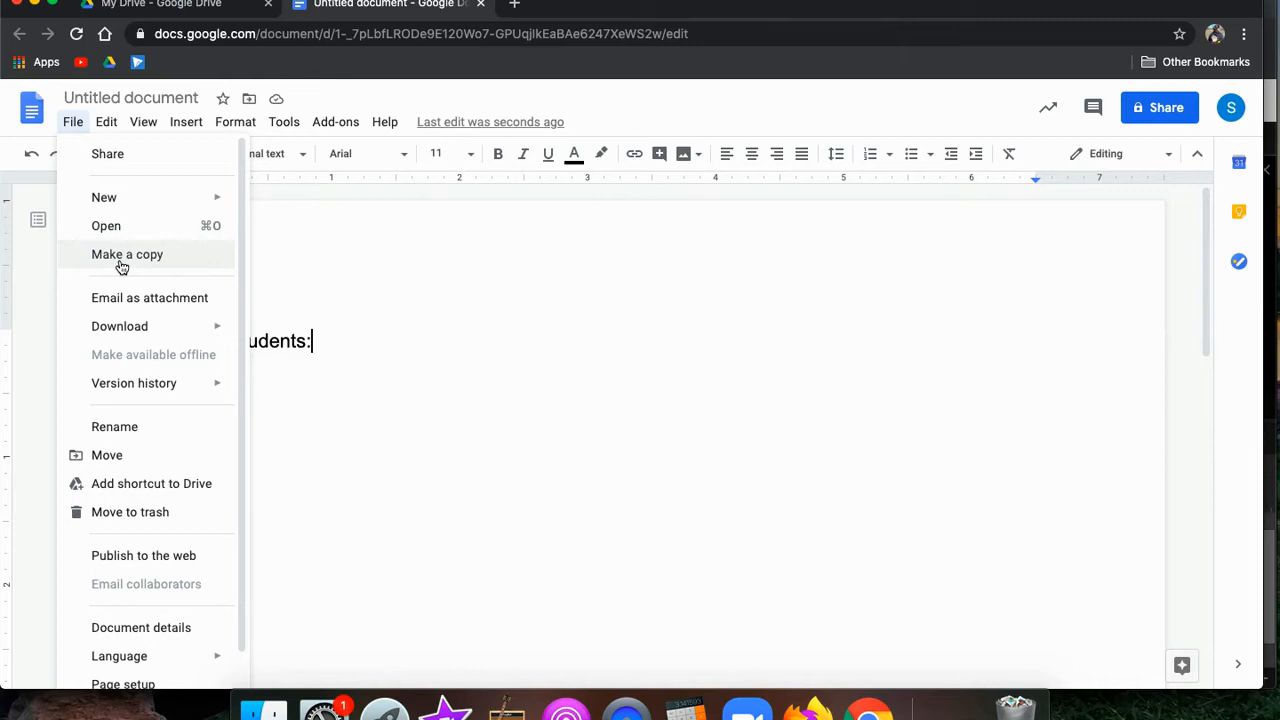
{"action": "left_click", "coordinate": [175, 336]}
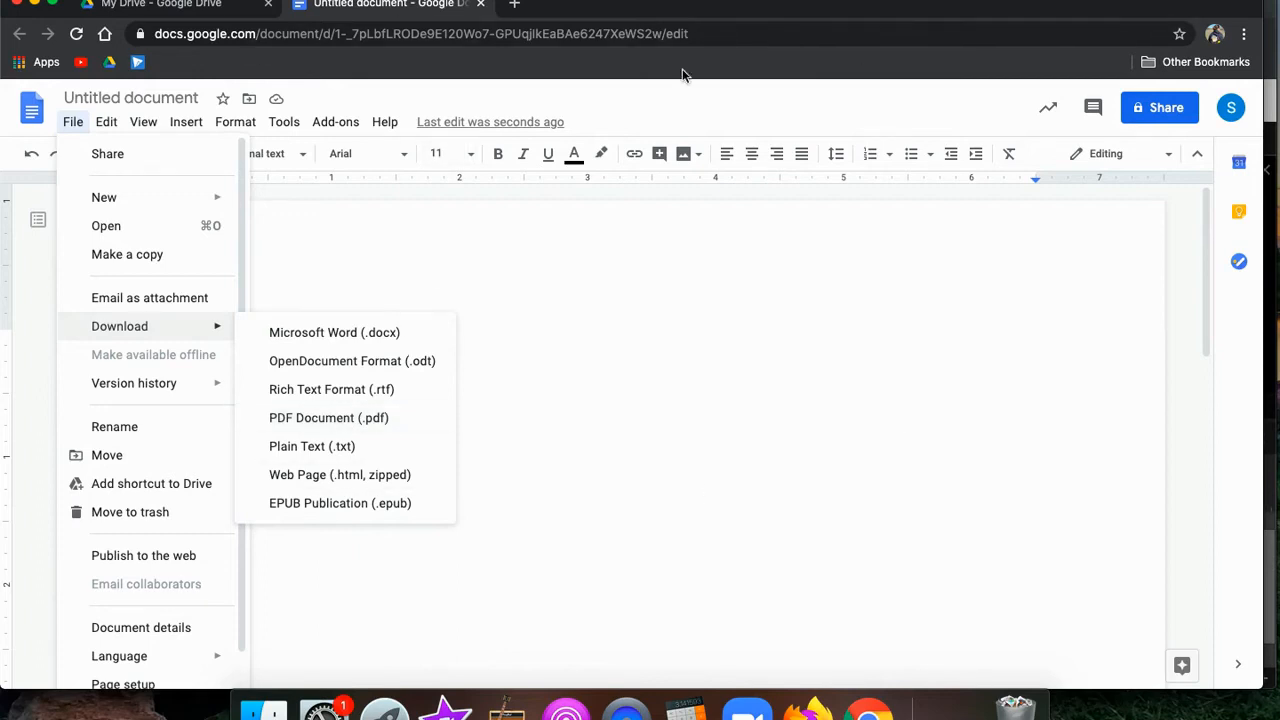
- Open the version history, expand the current version, preview several earlier 9:51 AM versions, and return to the document without restoring any
{"action": "left_click", "coordinate": [77, 123]}
{"action": "mouse_move", "coordinate": [131, 326]}
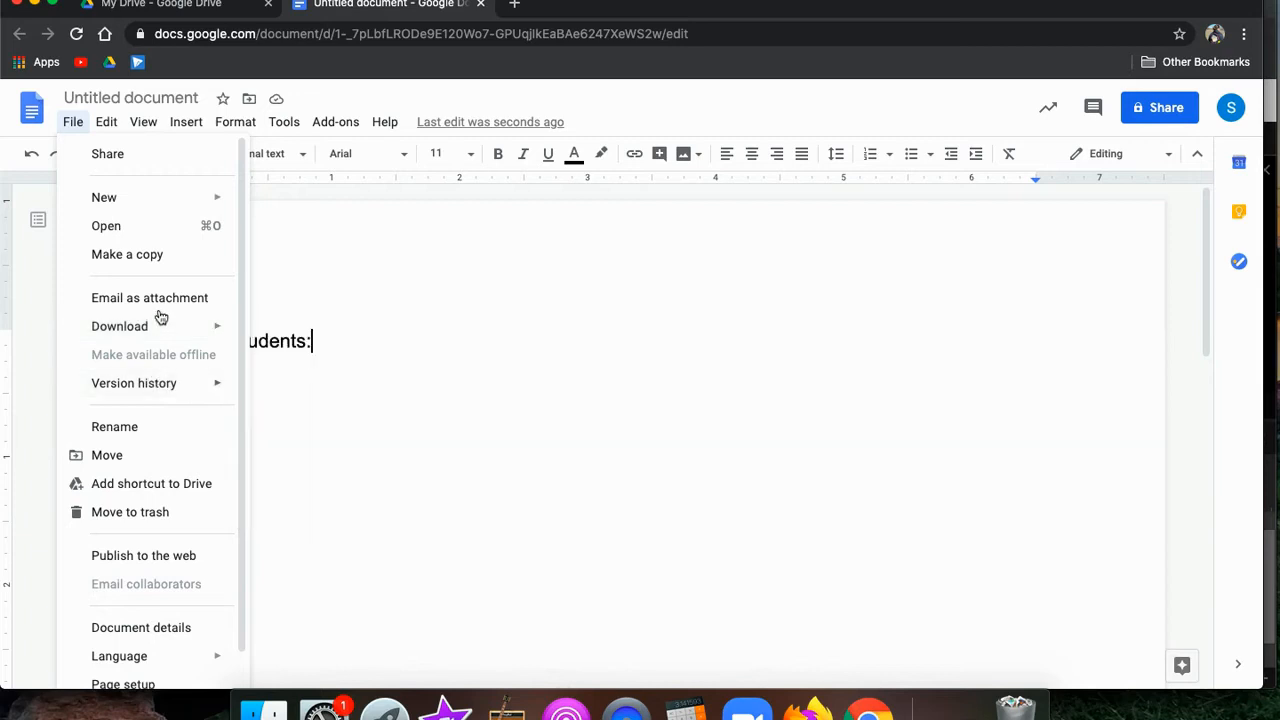
{"action": "mouse_move", "coordinate": [174, 396]}
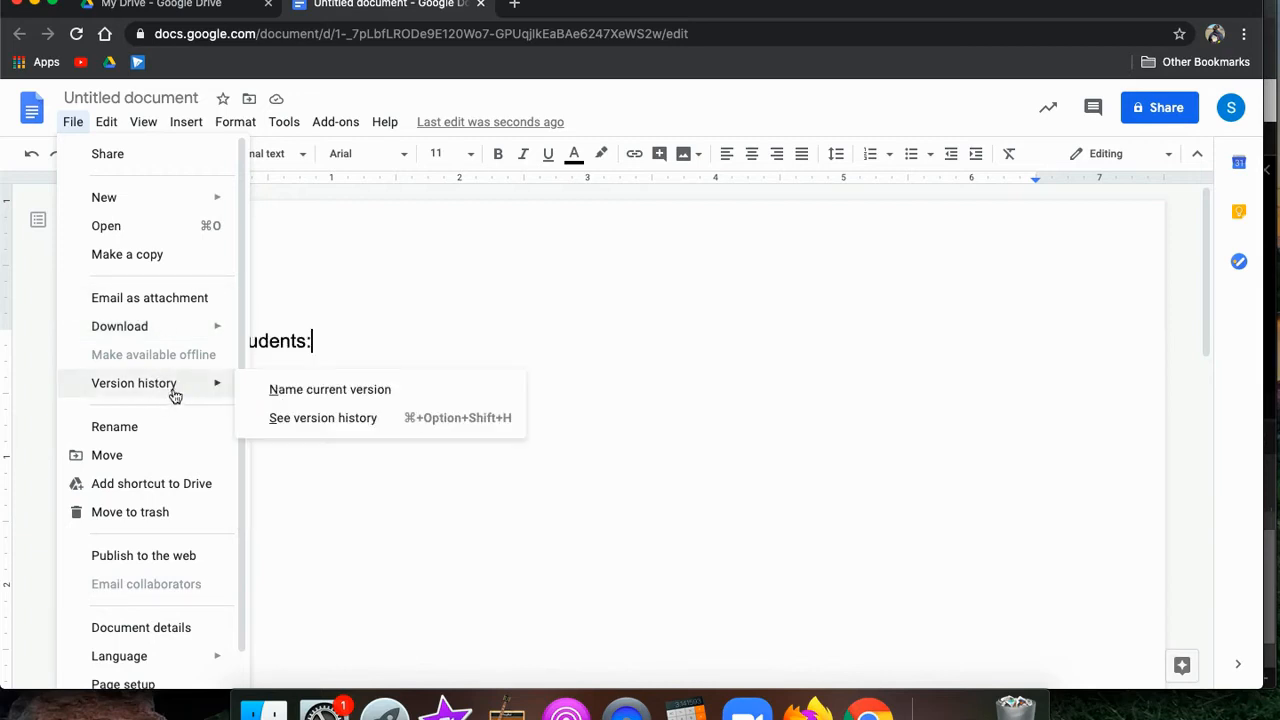
{"action": "left_click", "coordinate": [307, 422]}
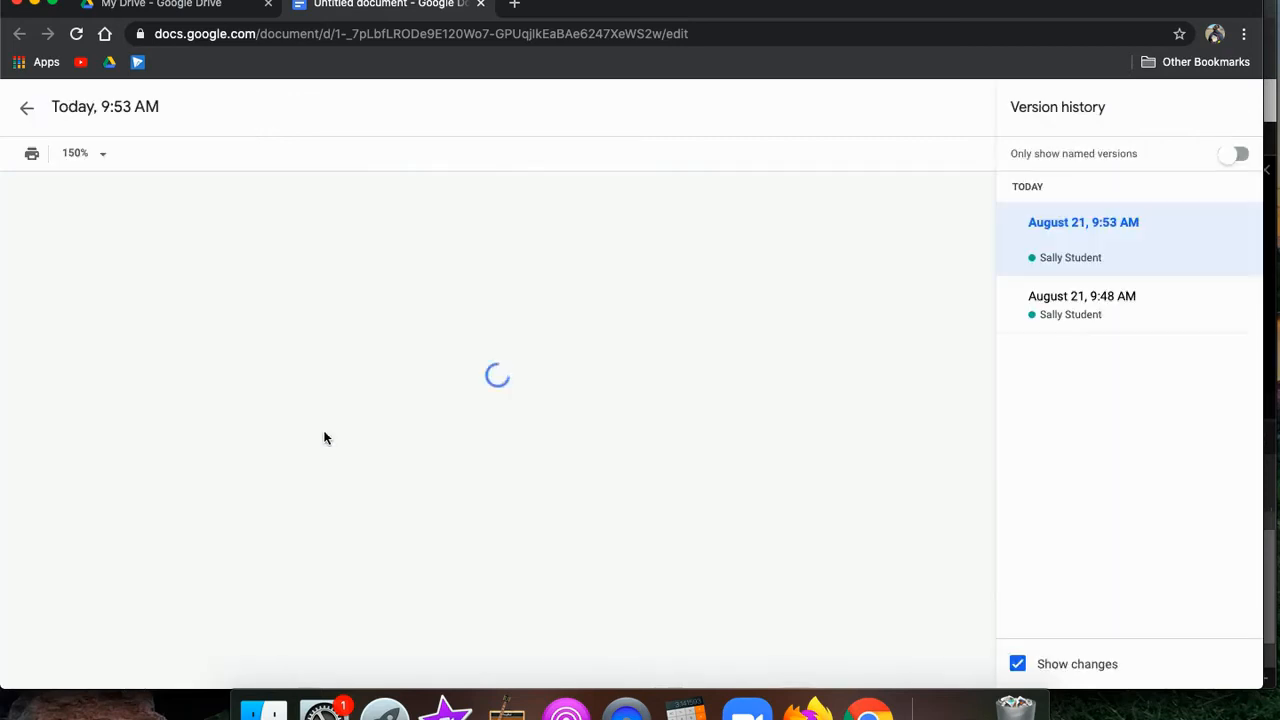
{"action": "left_click", "coordinate": [1020, 222]}
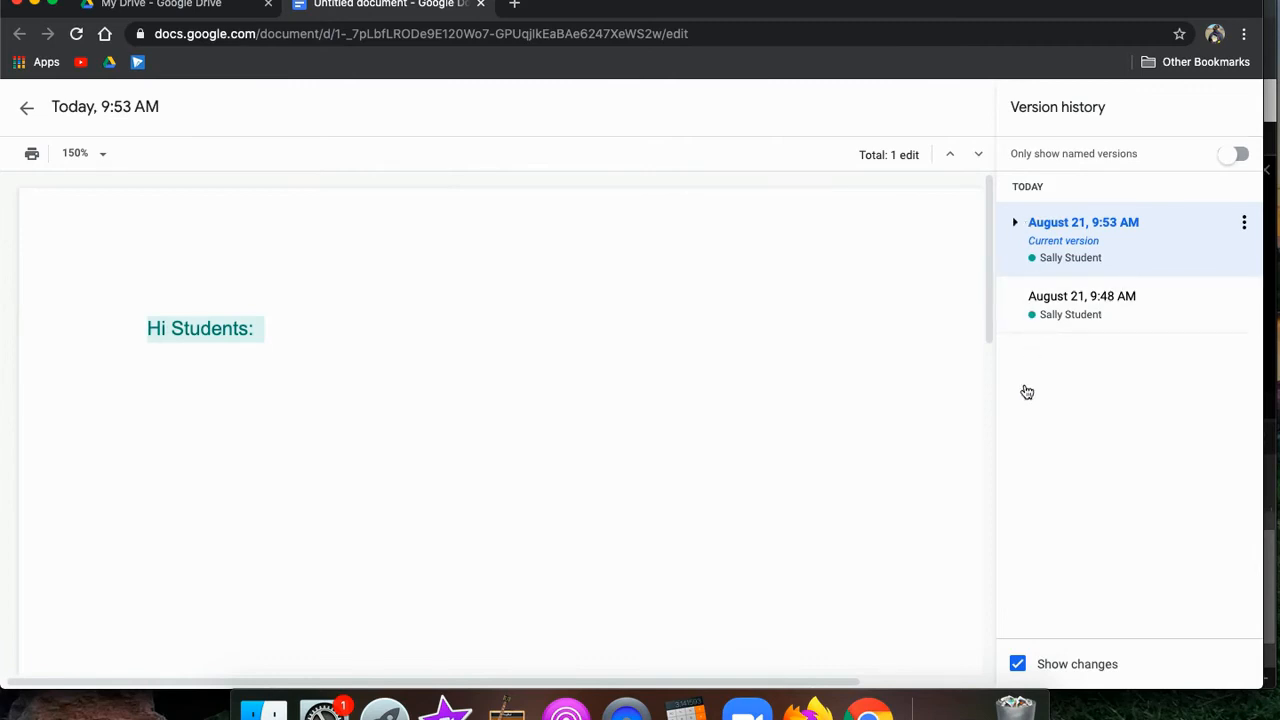
{"action": "scroll", "coordinate": [1060, 423], "scroll_direction": "down", "scroll_amount": 3}
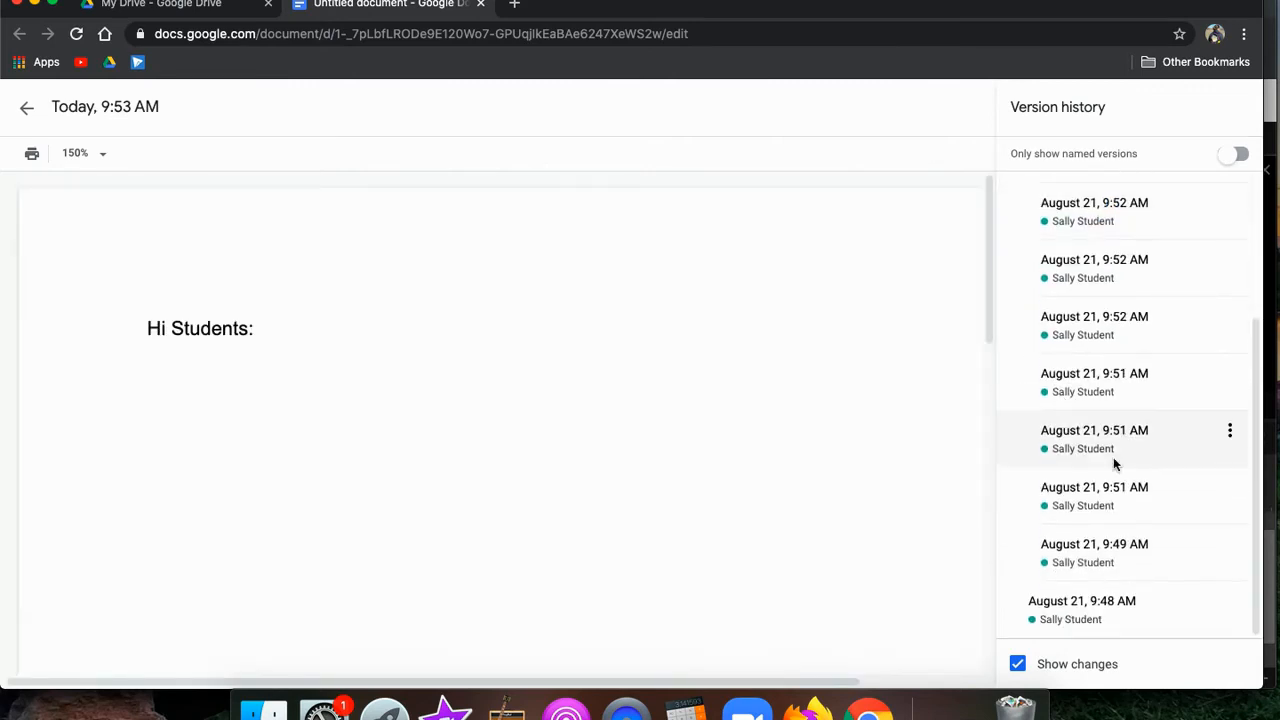
{"action": "left_click", "coordinate": [1102, 536]}
{"action": "left_click", "coordinate": [1100, 480]}
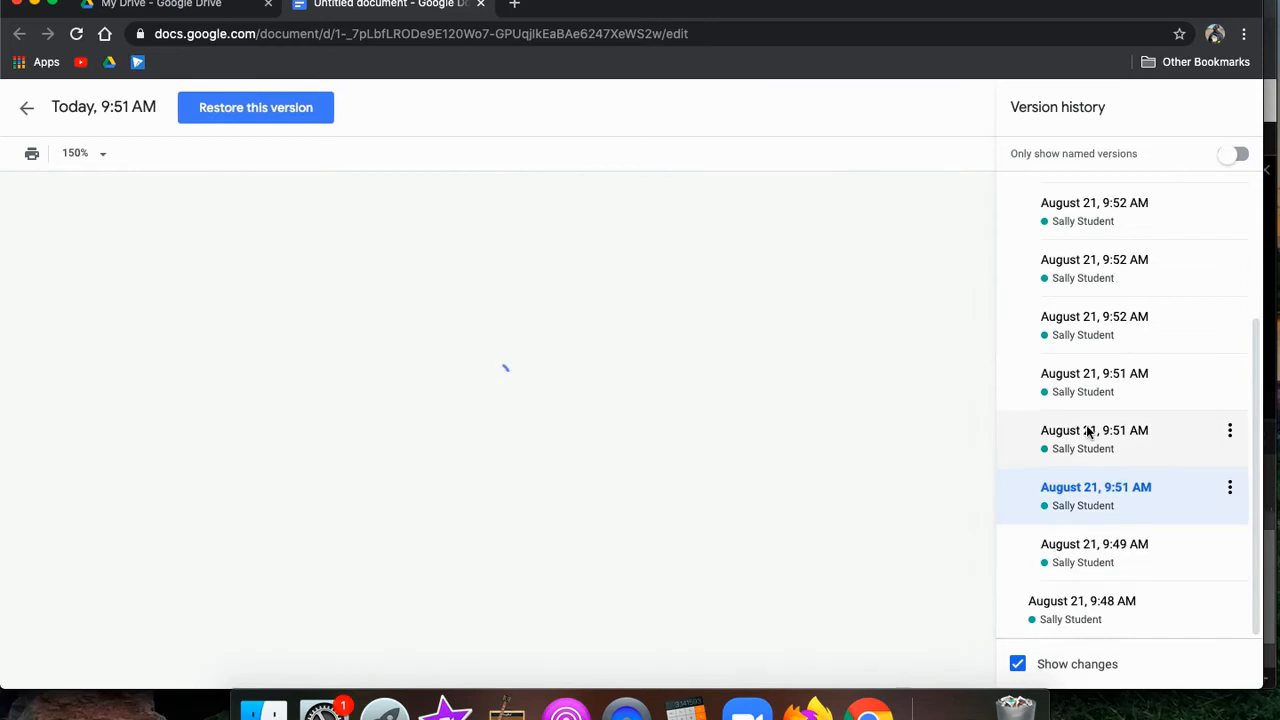
{"action": "left_click", "coordinate": [1090, 430]}
{"action": "left_click", "coordinate": [1094, 380]}
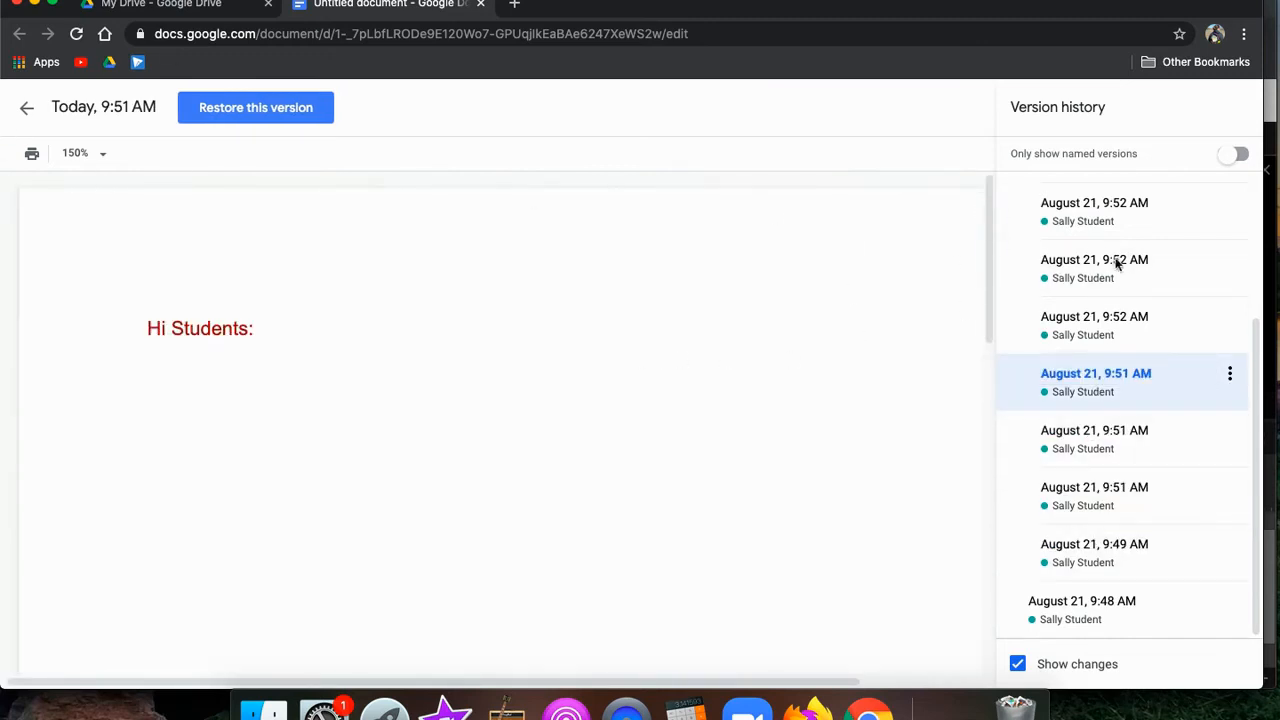
{"action": "left_click", "coordinate": [27, 107]}
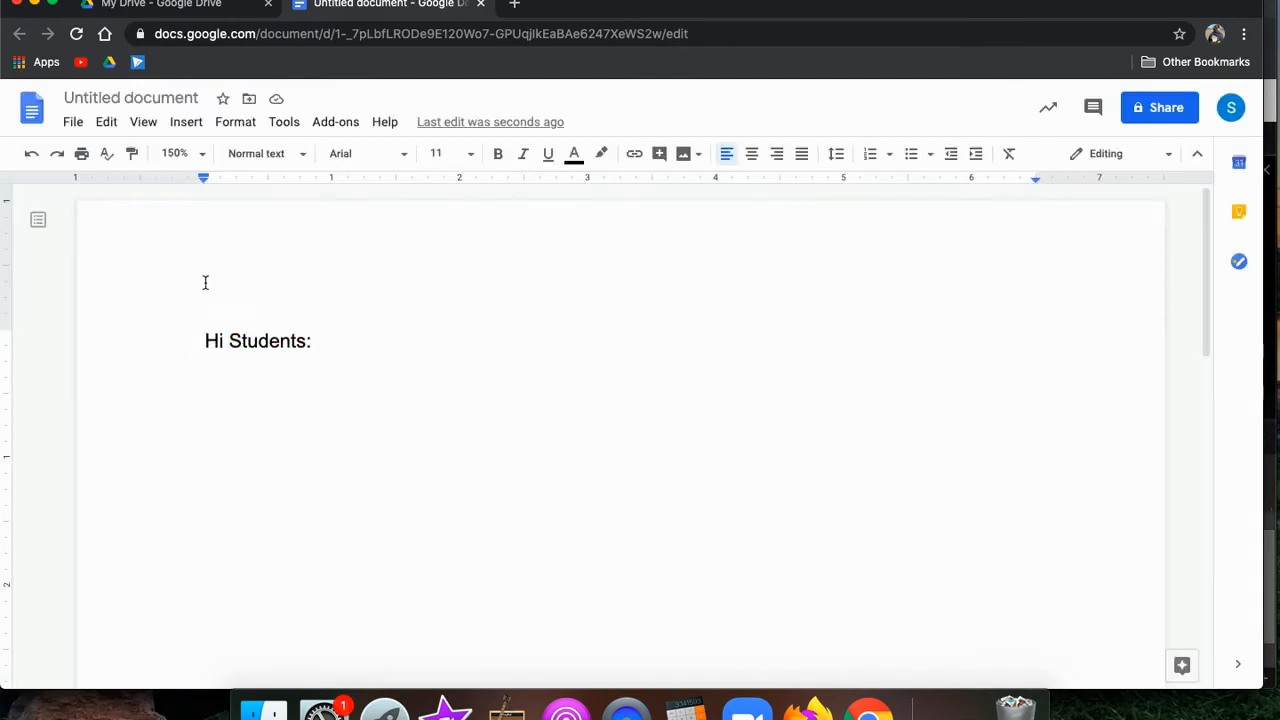
- Name the untitled document "Hi Students:" after its line of text
{"action": "left_click_drag", "start_coordinate": [343, 337], "coordinate": [164, 332]}
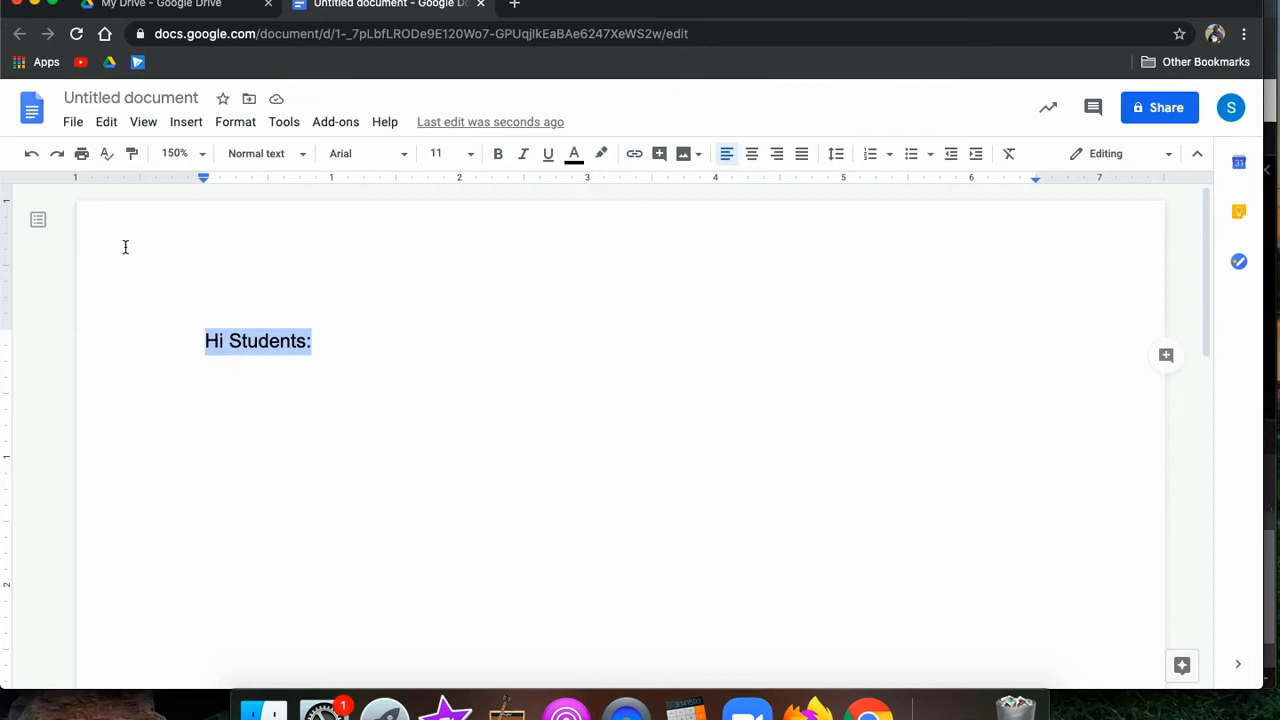
{"action": "left_click", "coordinate": [73, 122]}
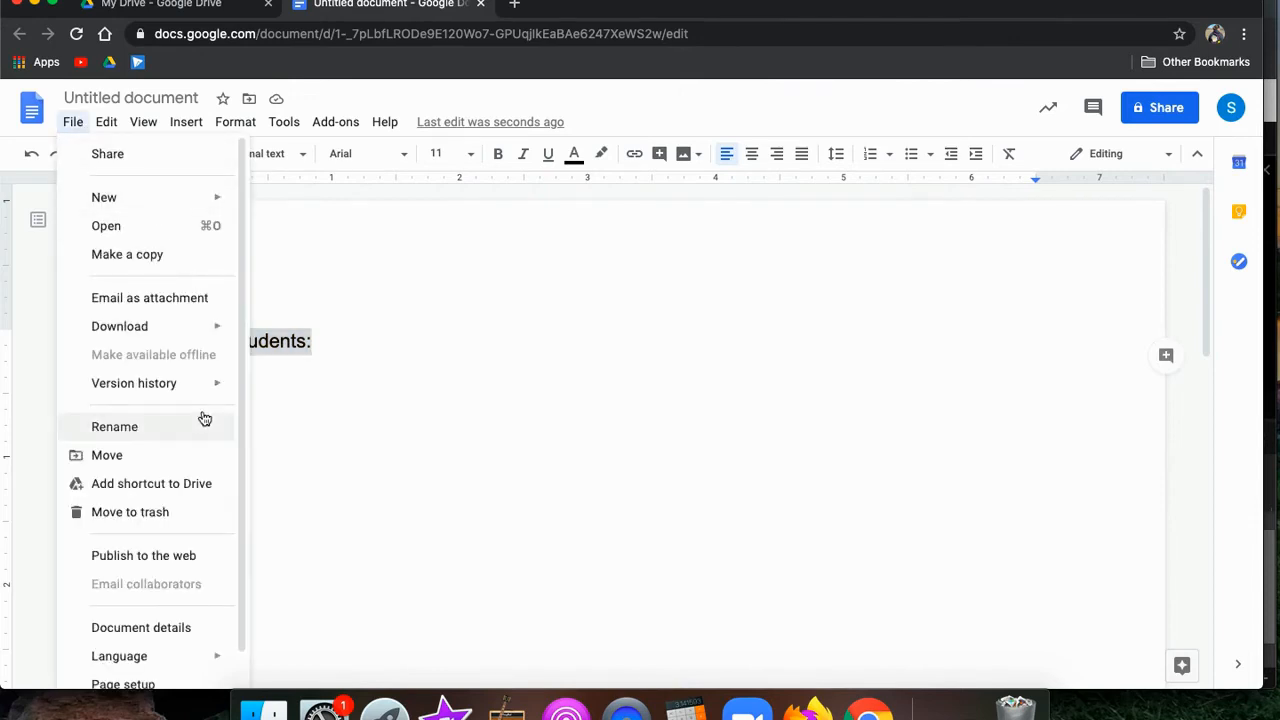
{"action": "mouse_move", "coordinate": [200, 388]}
{"action": "left_click", "coordinate": [158, 97]}
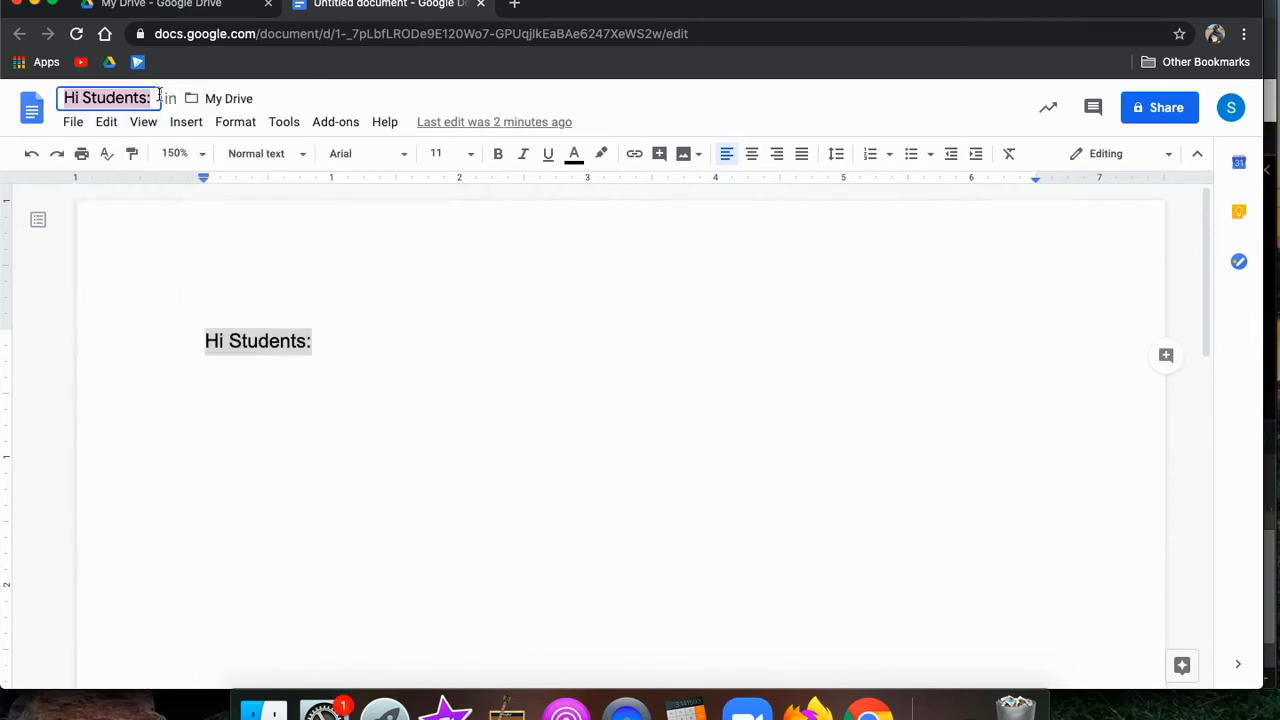
- Set the document's top, bottom, left and right page margins to .5 inches in the page setup
{"action": "left_click", "coordinate": [74, 128]}
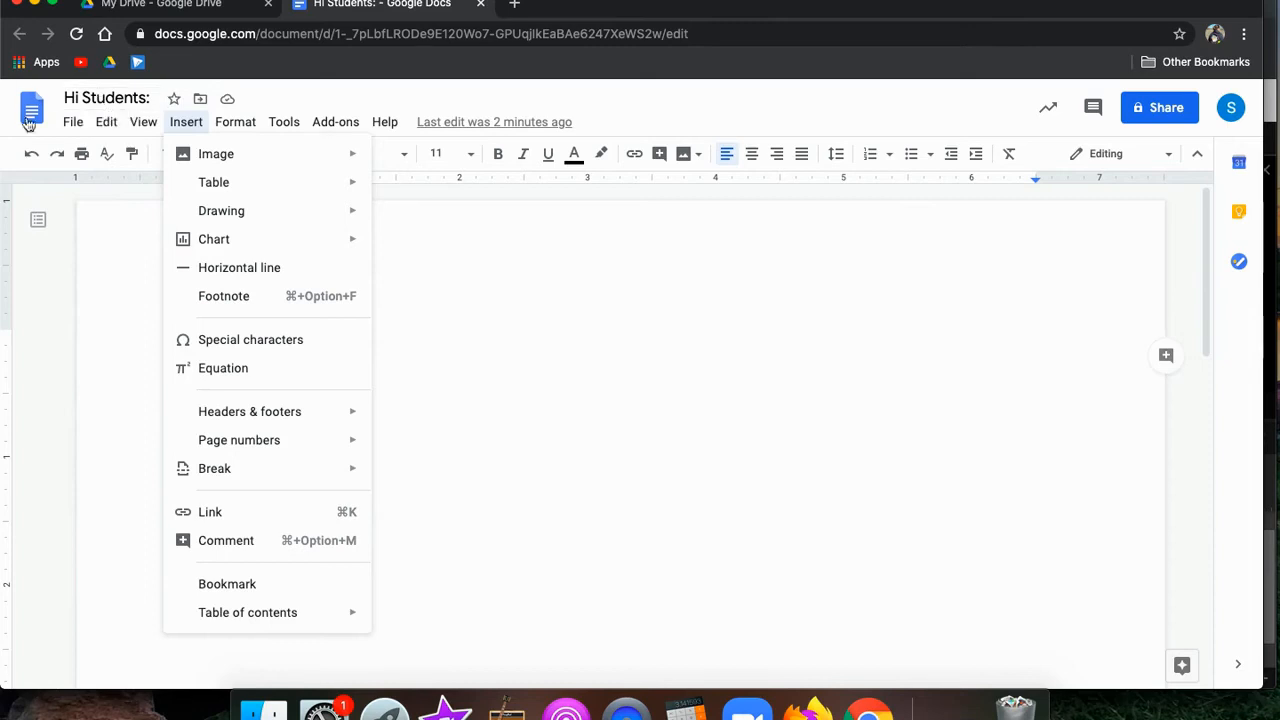
{"action": "left_click", "coordinate": [67, 125]}
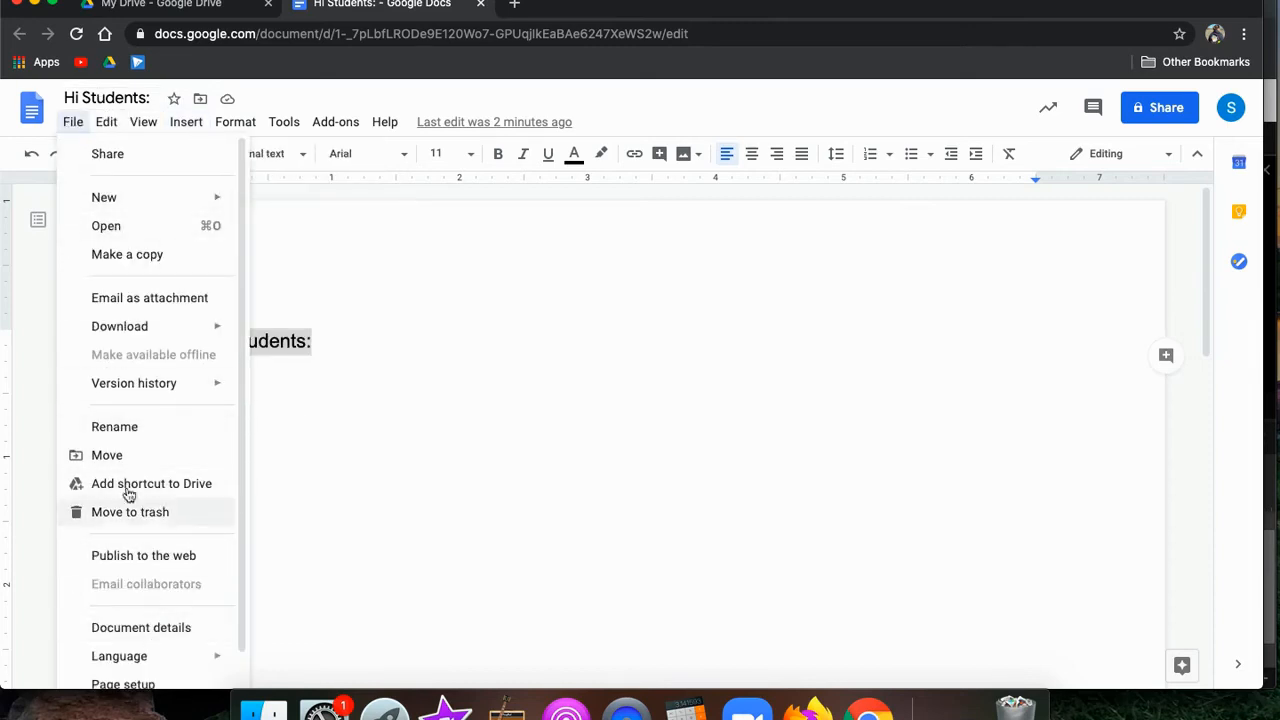
{"action": "scroll", "coordinate": [135, 470], "scroll_direction": "down", "scroll_amount": 1}
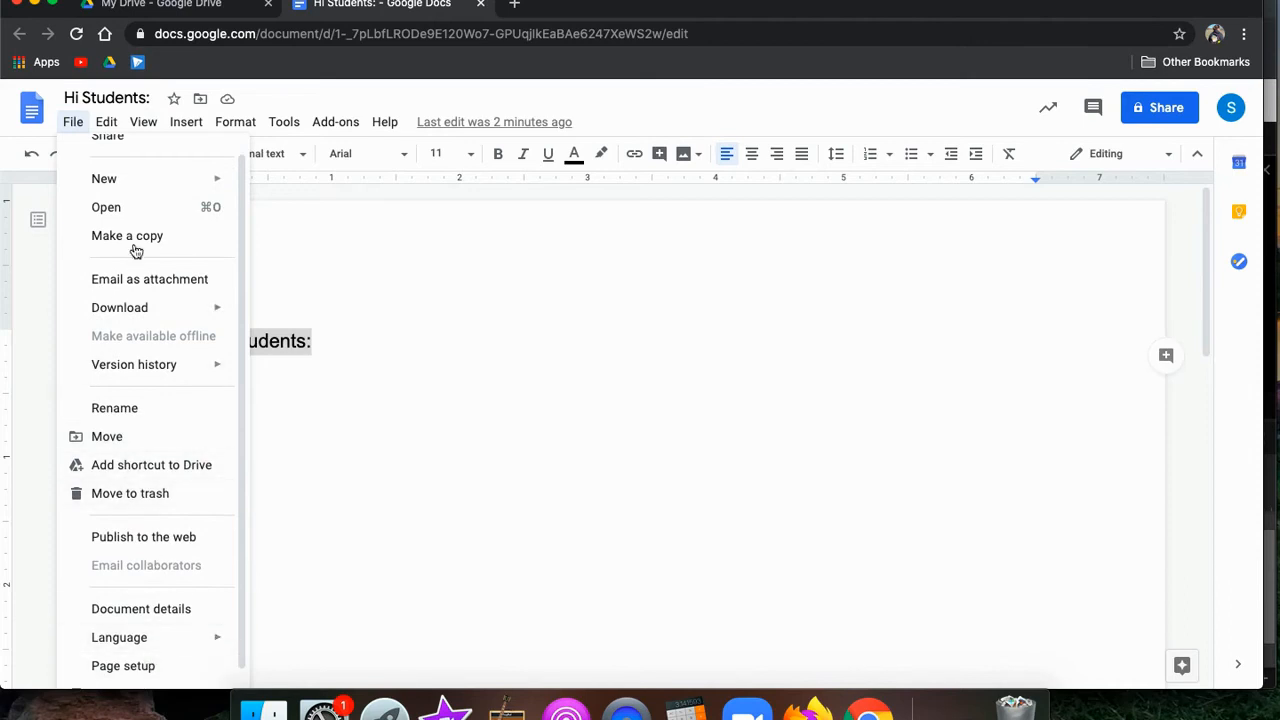
{"action": "left_click", "coordinate": [128, 670]}
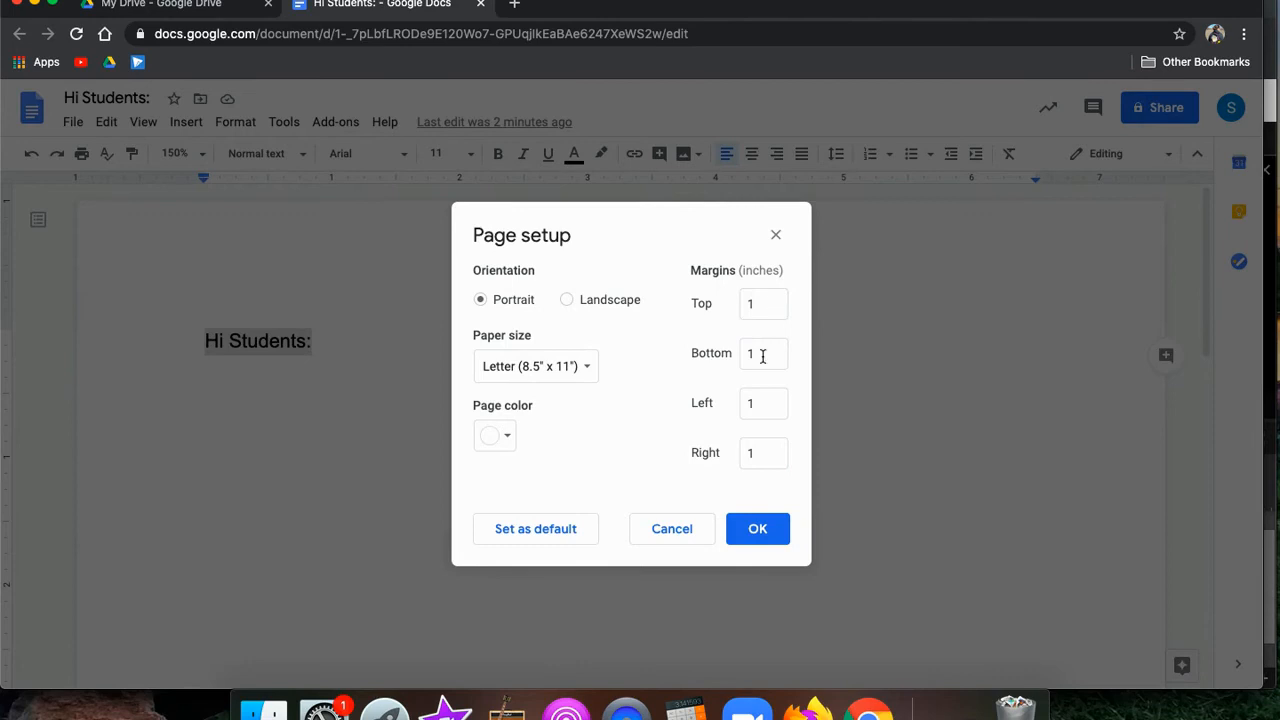
{"action": "left_click", "coordinate": [762, 300]}
{"action": "type", "text": ".5"}
{"action": "key", "text": "Tab"}
{"action": "key", "text": "Tab"}
{"action": "type", "text": ".5"}
{"action": "key", "text": "Tab"}
{"action": "type", "text": "."}
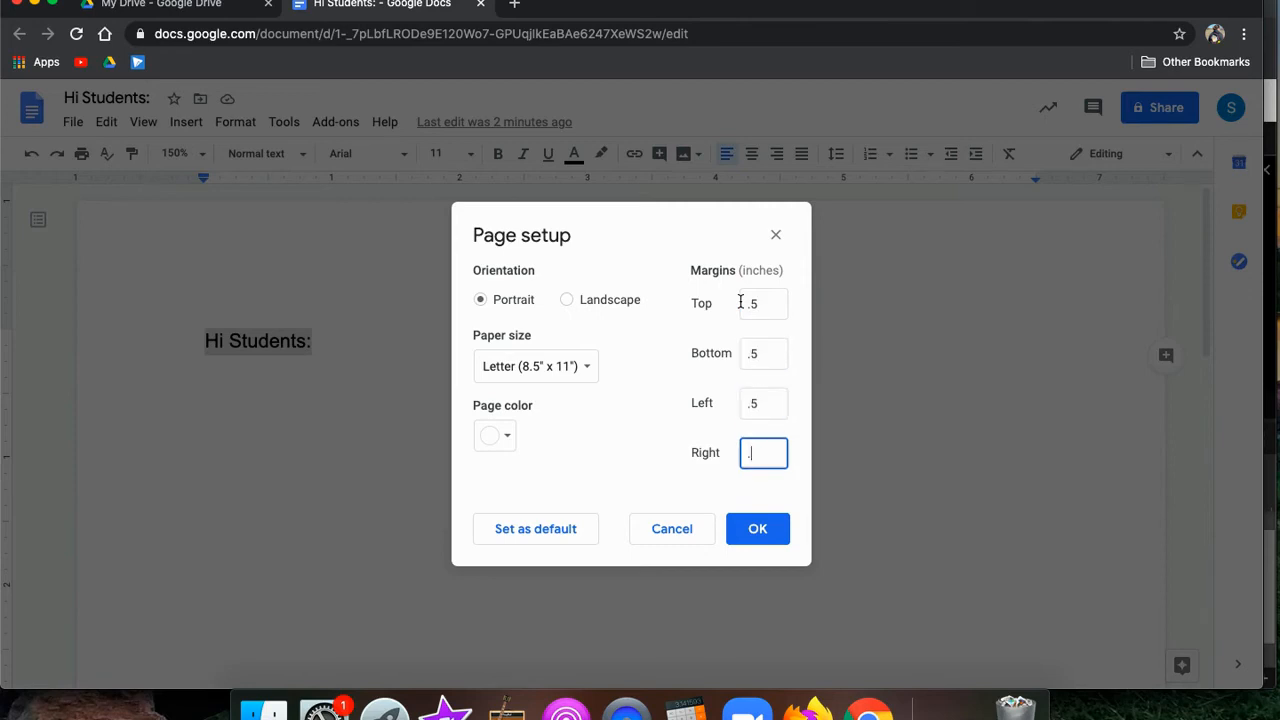
{"action": "type", "text": "5"}
{"action": "key", "text": "Tab"}
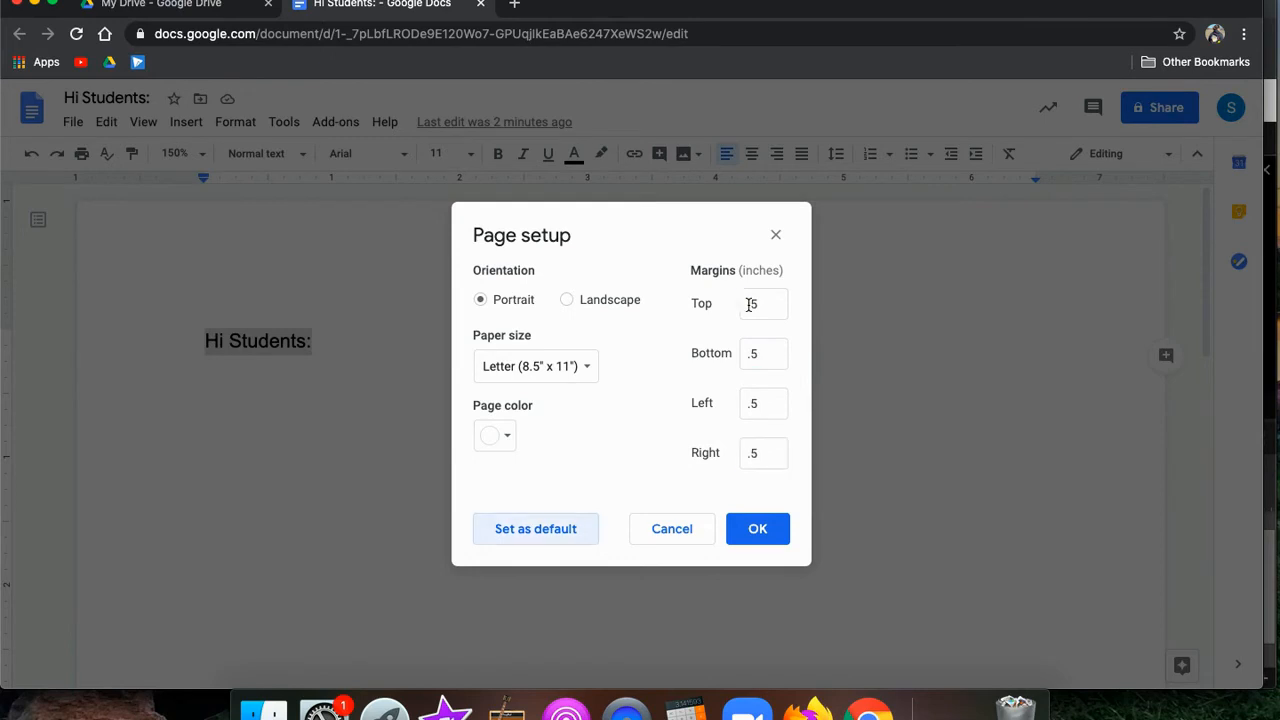
{"action": "left_click", "coordinate": [786, 531]}
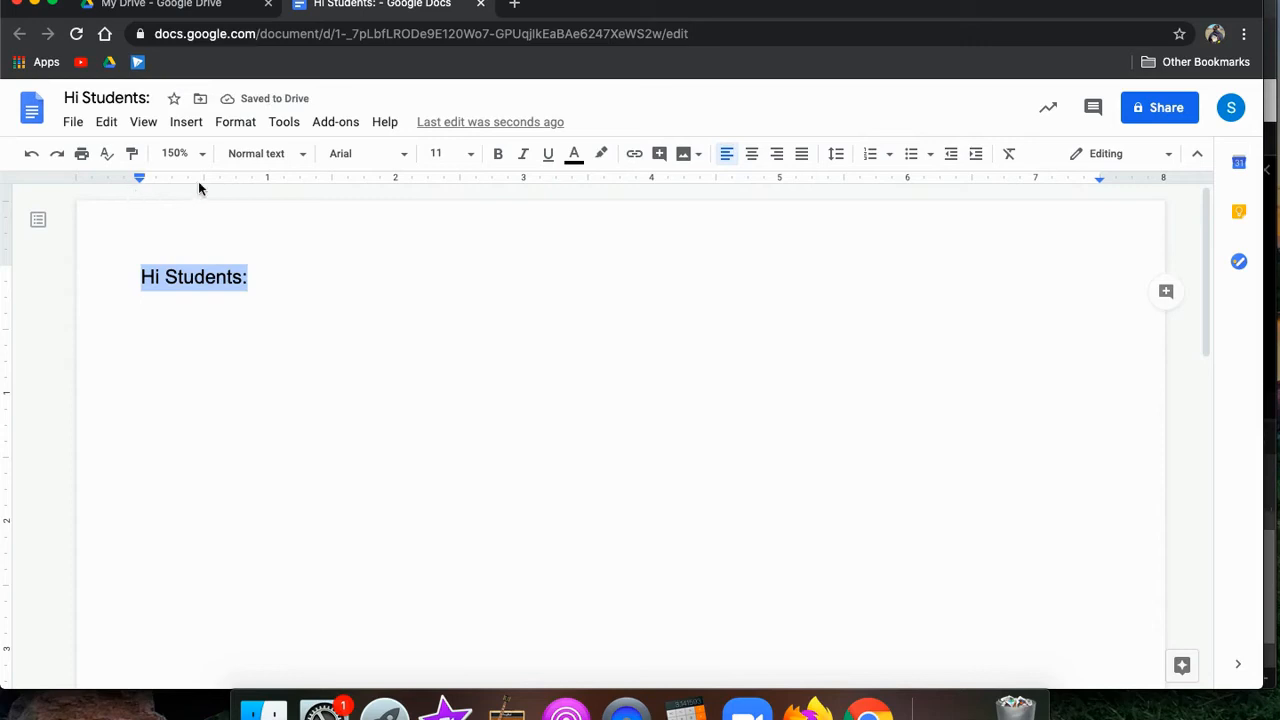
{"action": "mouse_move", "coordinate": [141, 180]}
{"action": "left_mouse_down"}
{"action": "mouse_move", "coordinate": [214, 180]}
{"action": "mouse_move", "coordinate": [140, 182]}
{"action": "left_mouse_up"}
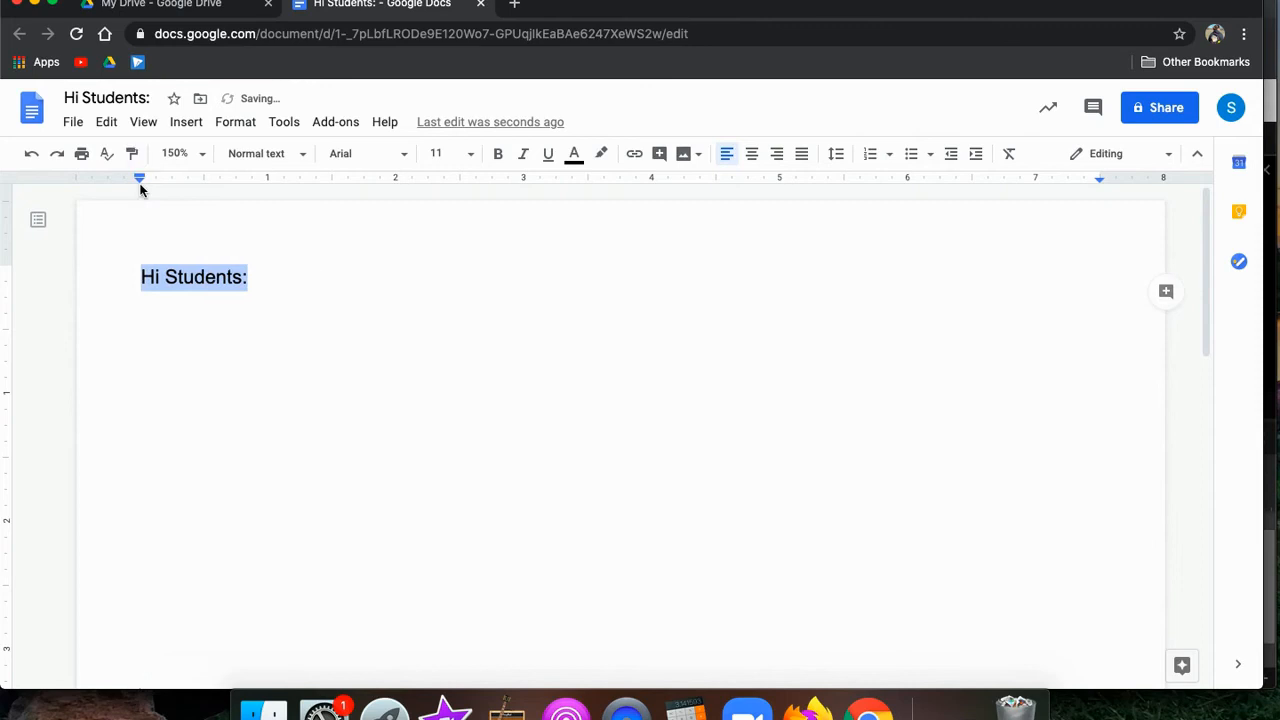
- Publish the document to the web as a link and confirm the publication
{"action": "left_click", "coordinate": [73, 122]}
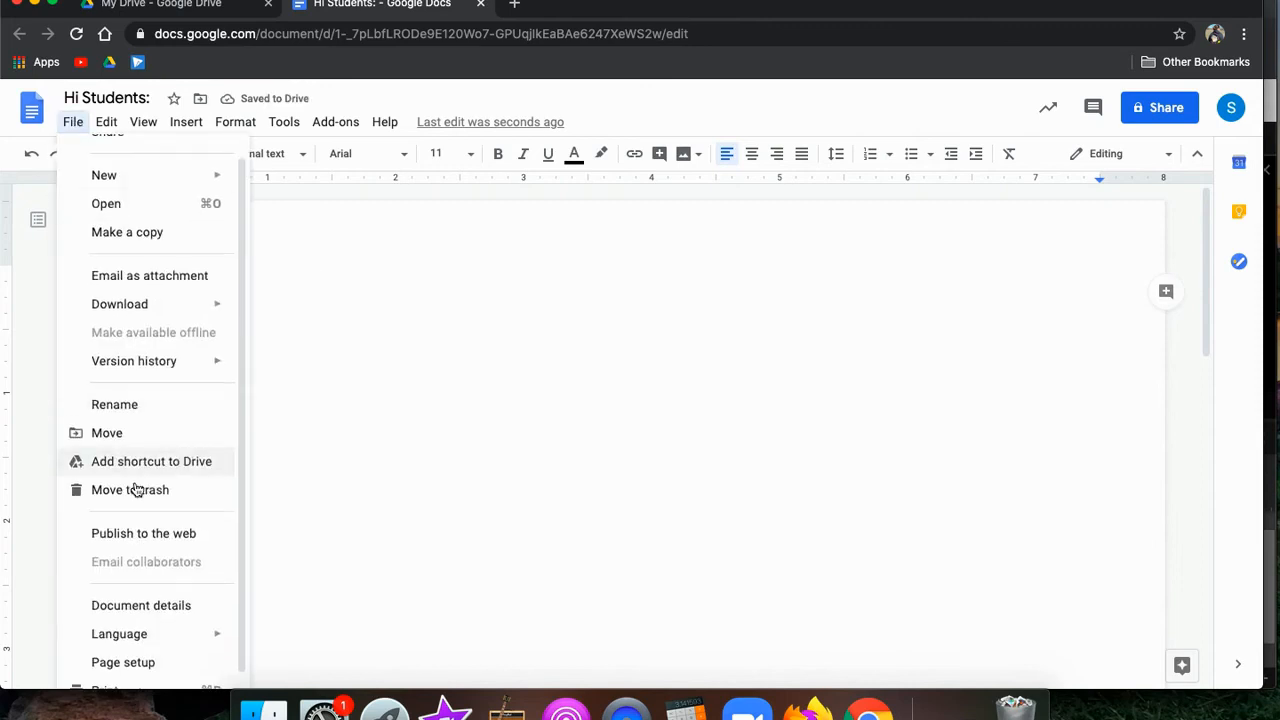
{"action": "scroll", "coordinate": [117, 516], "scroll_direction": "down", "scroll_amount": 1}
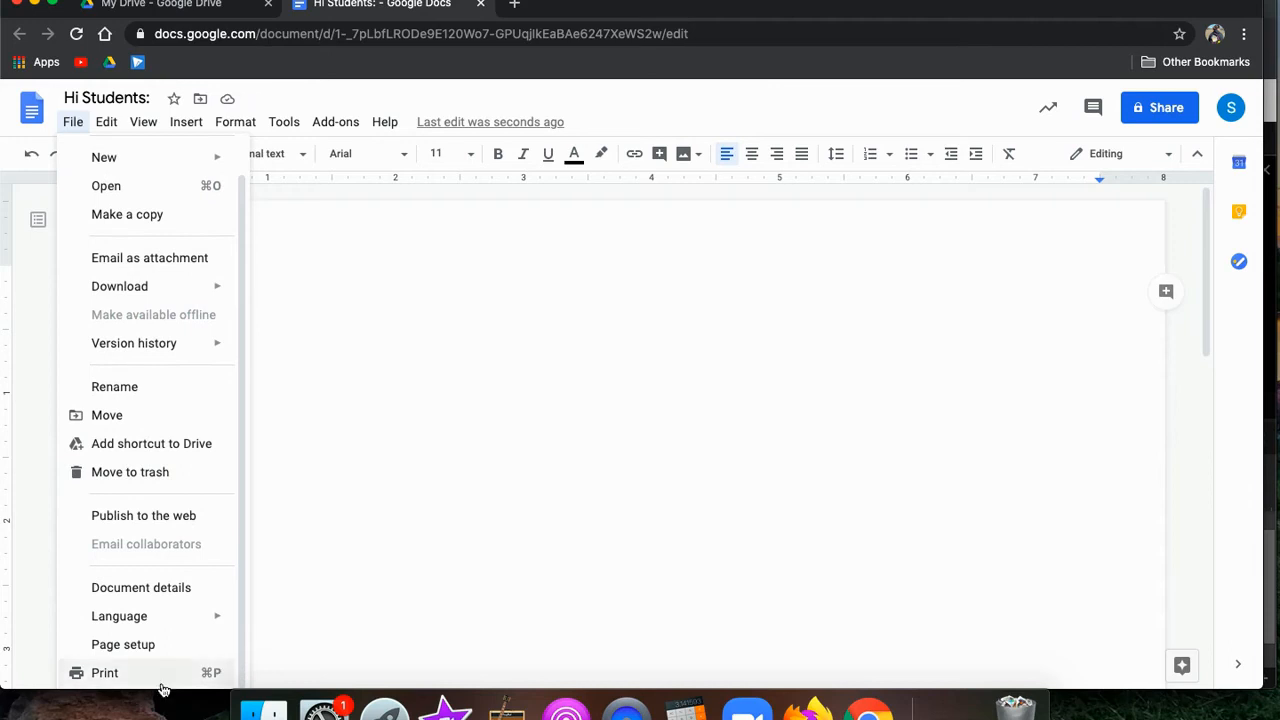
{"action": "mouse_move", "coordinate": [192, 620]}
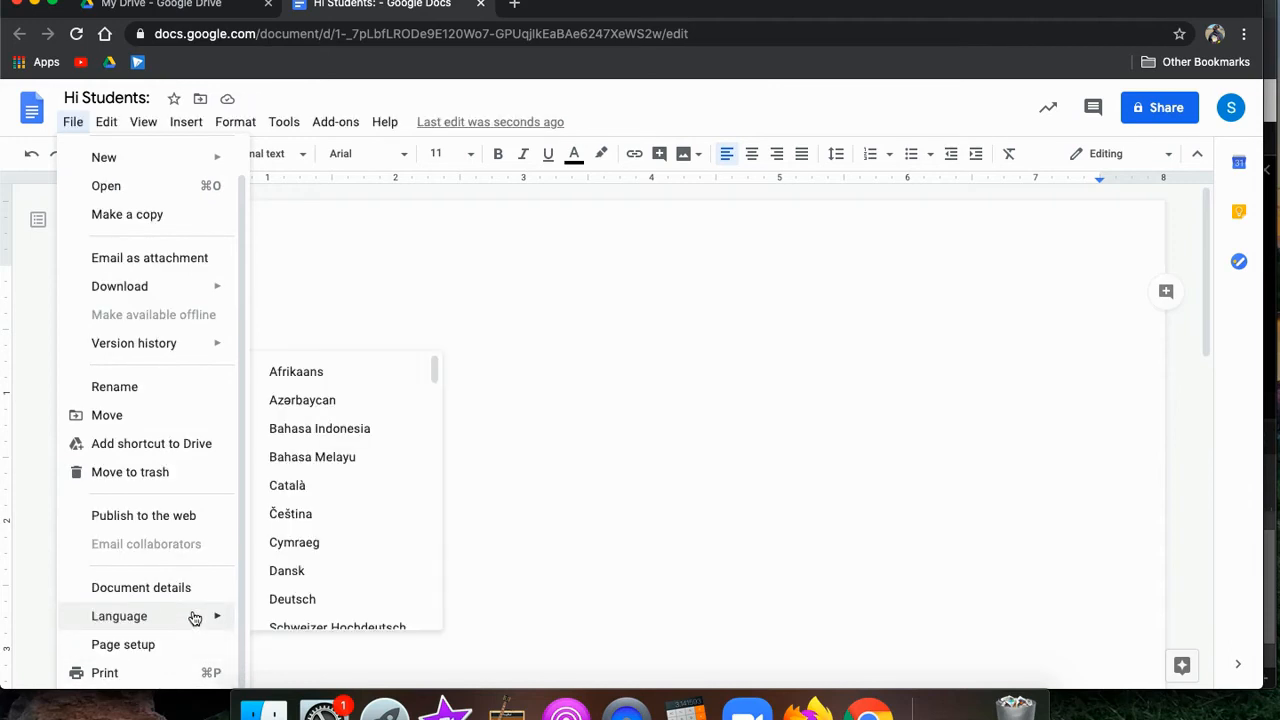
{"action": "left_click", "coordinate": [190, 520]}
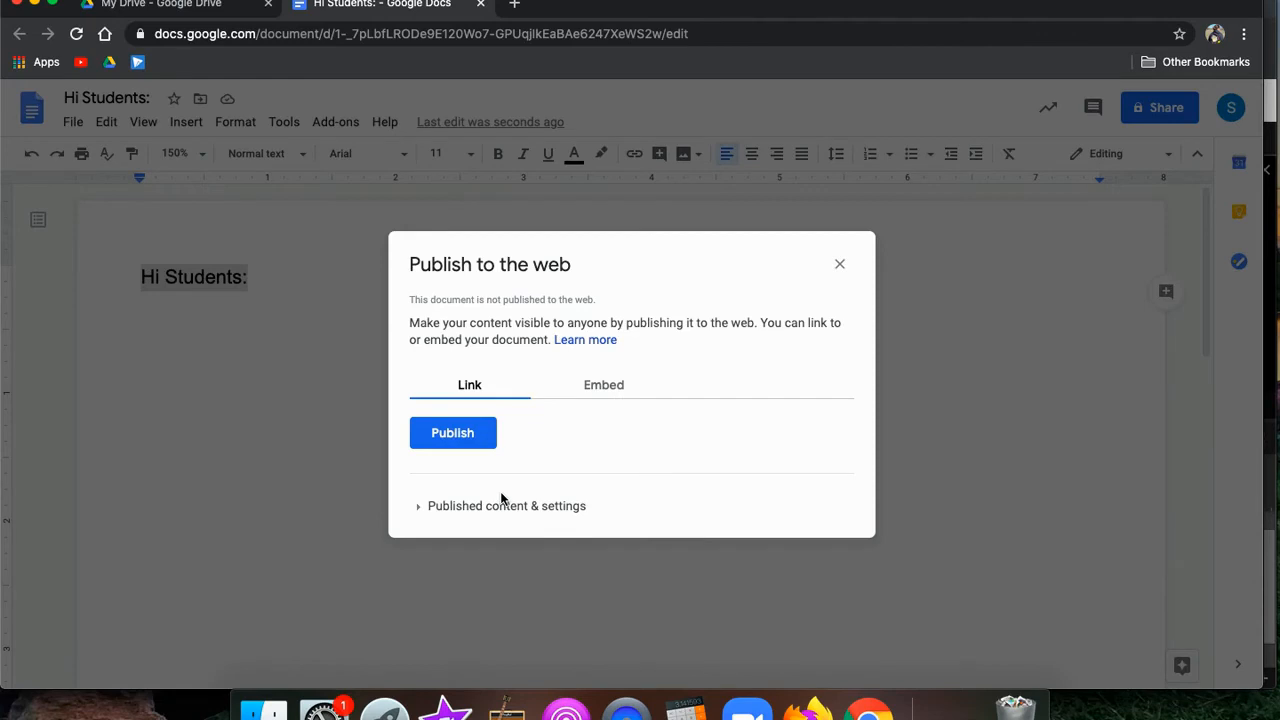
{"action": "left_click", "coordinate": [478, 440]}
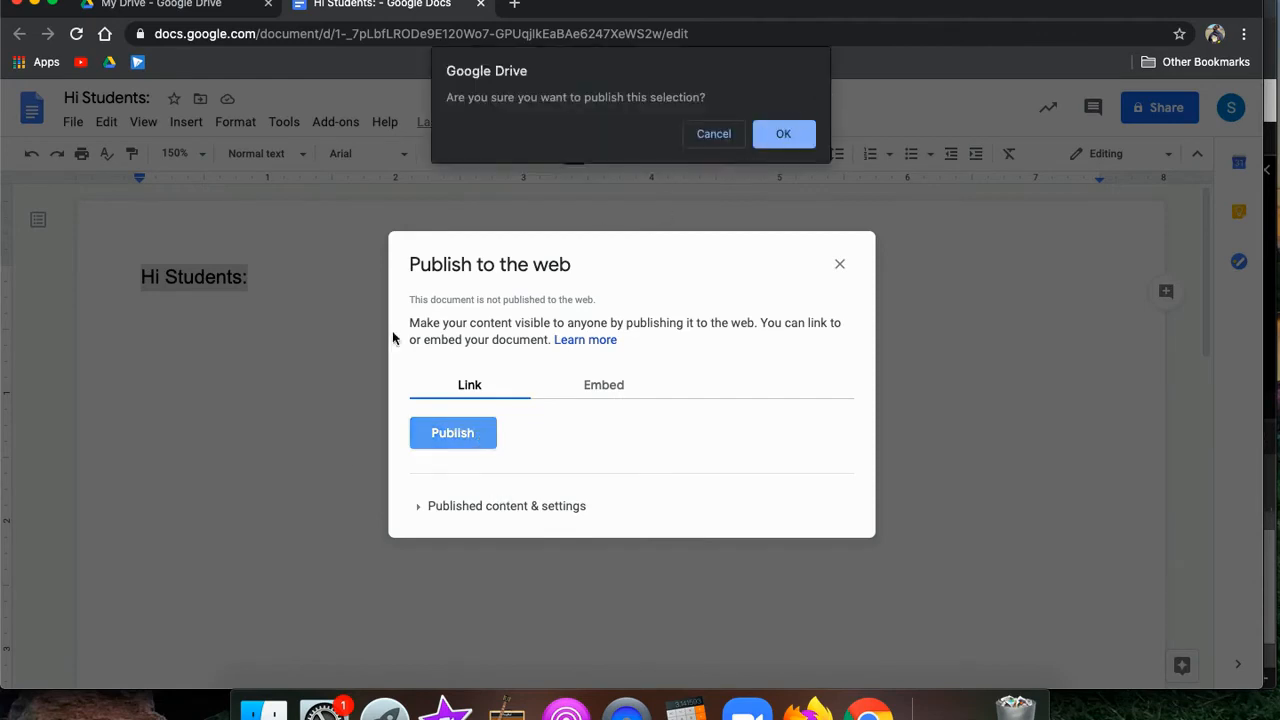
{"action": "left_click", "coordinate": [776, 142]}
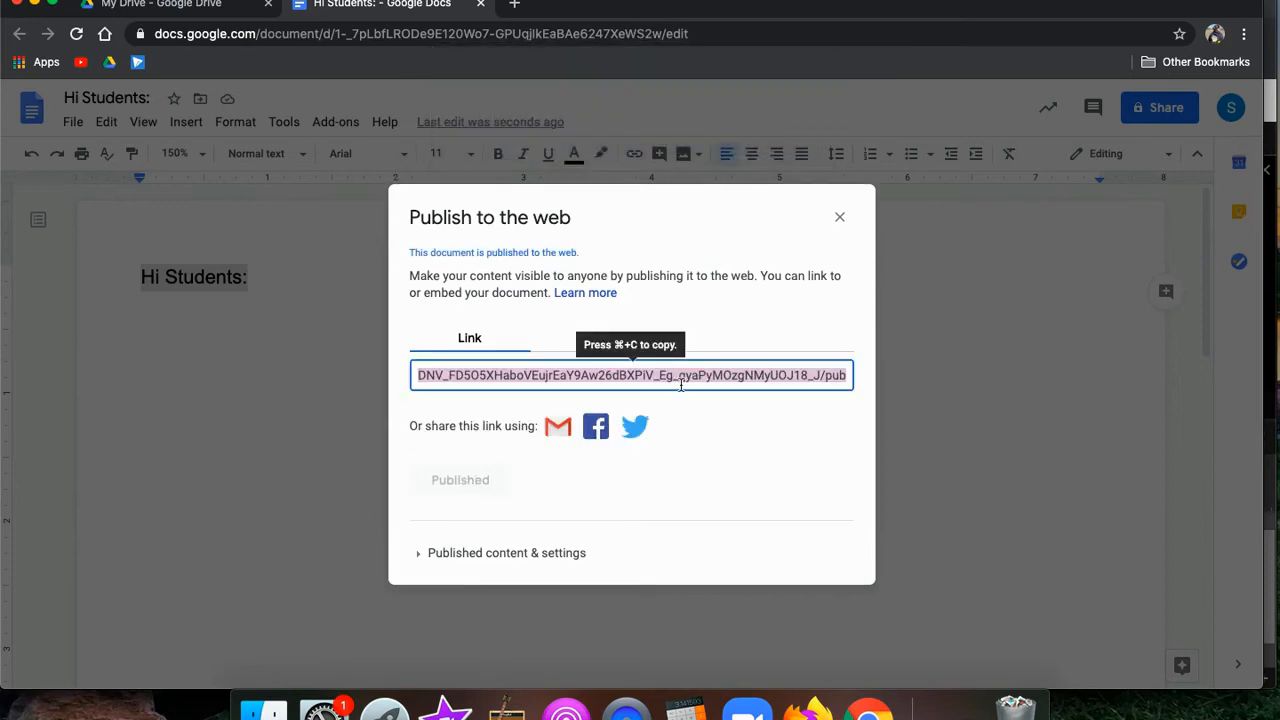
- View the published document through its link in a new browser tab, then return to the document and close the publishing settings
{"action": "left_click", "coordinate": [514, 4]}
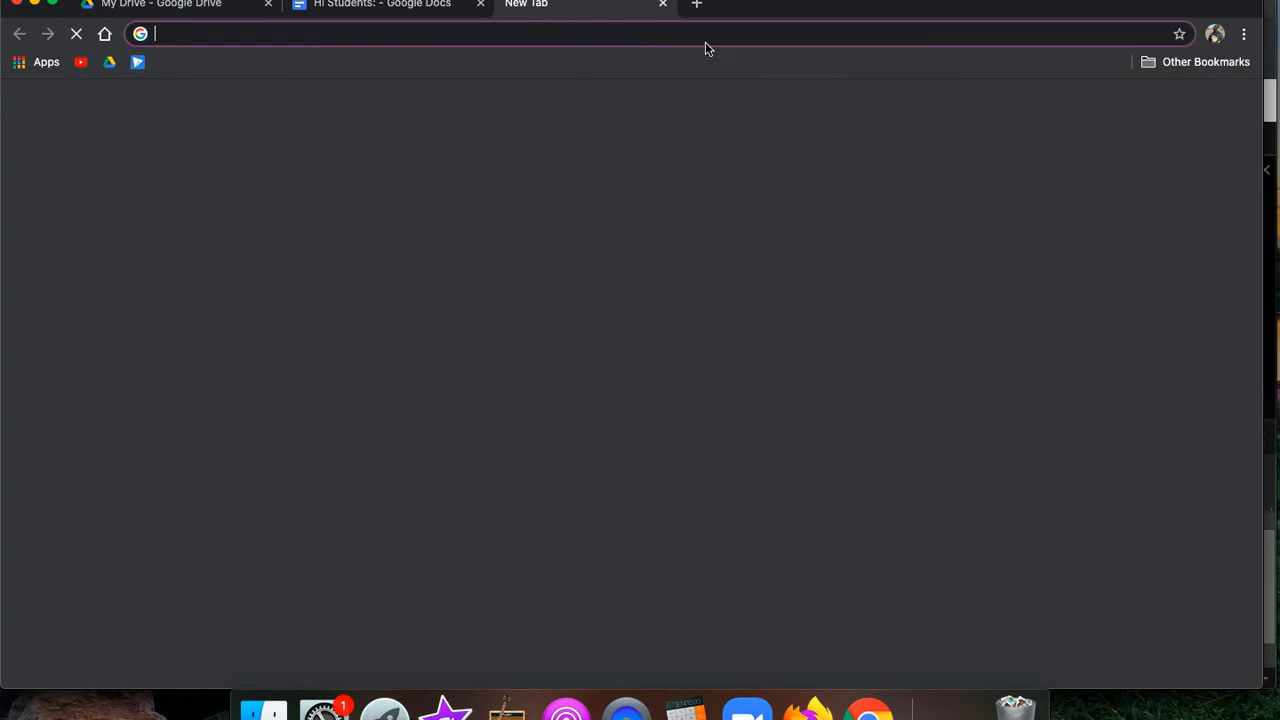
{"action": "type", "text": "https://docs.google.com/document/d/e/2PACX-1vSb-ykTVxe8oixeAvAPG1voDNV_FD5O5XHaboVEujrEaY9Aw26dBXPiV_Eg_qyaPyMOzgNMyUOJ18_J/pub"}
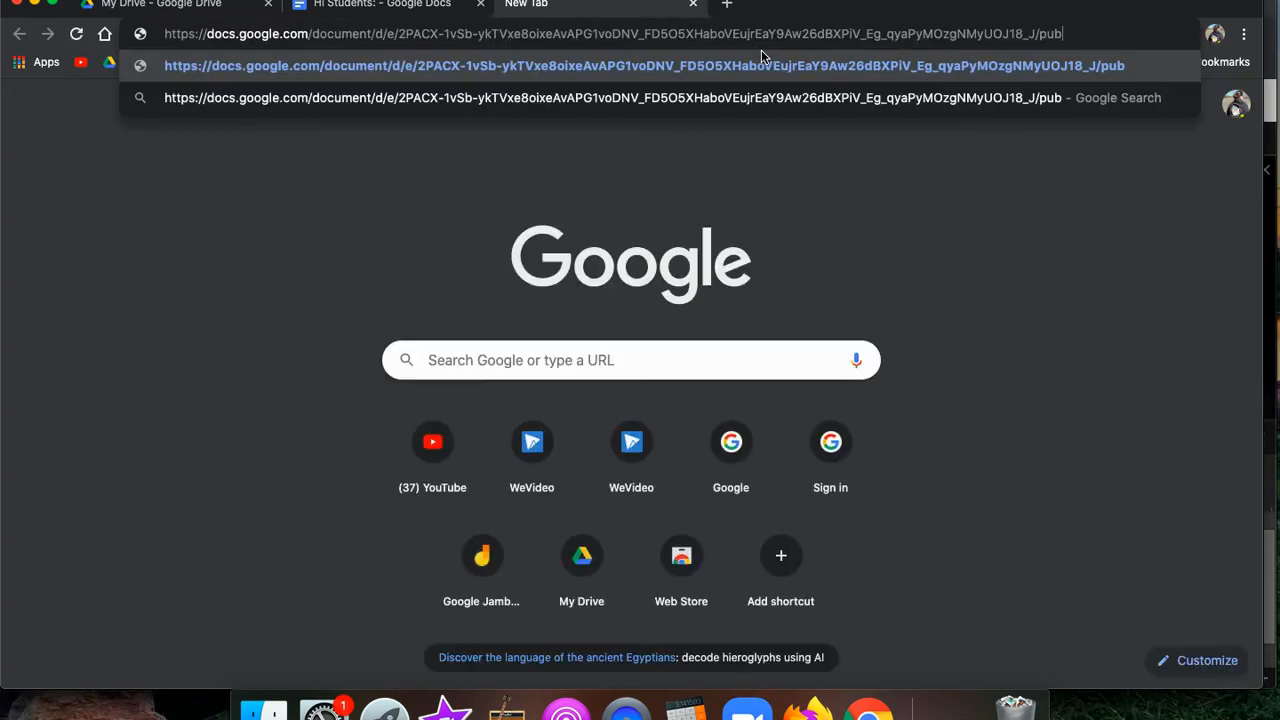
{"action": "key", "text": "Return"}
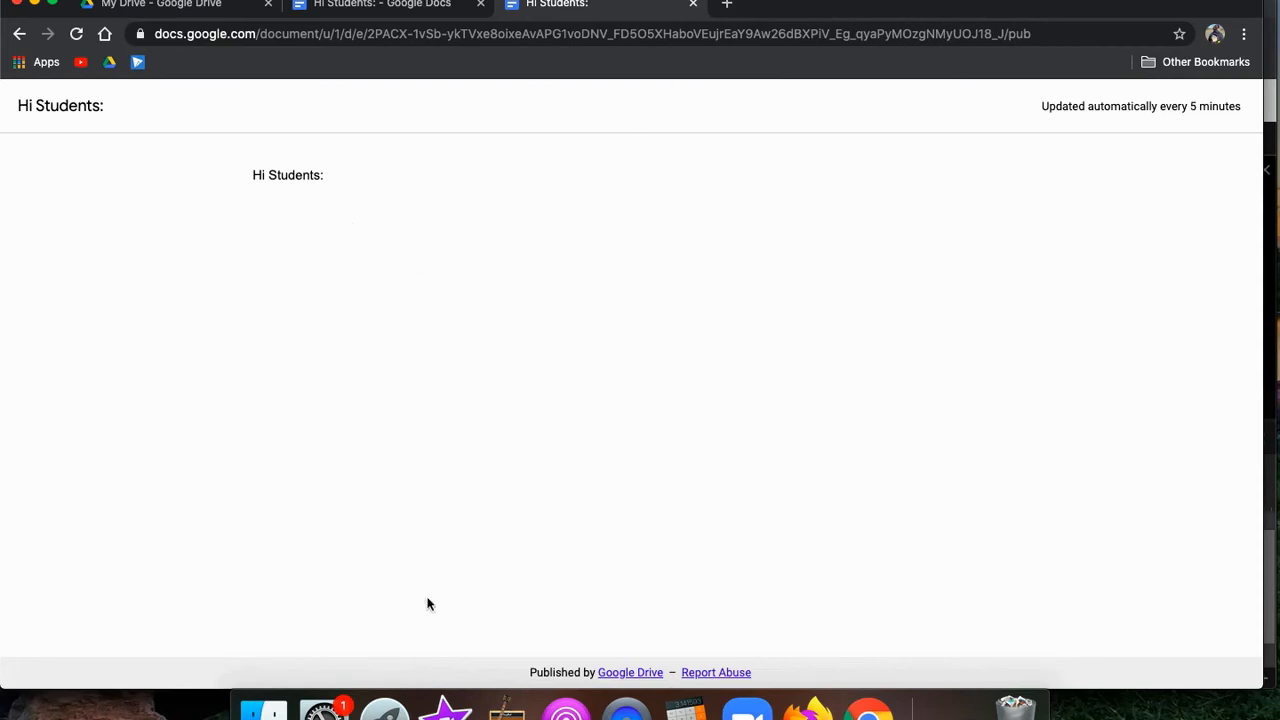
{"action": "left_click", "coordinate": [694, 5]}
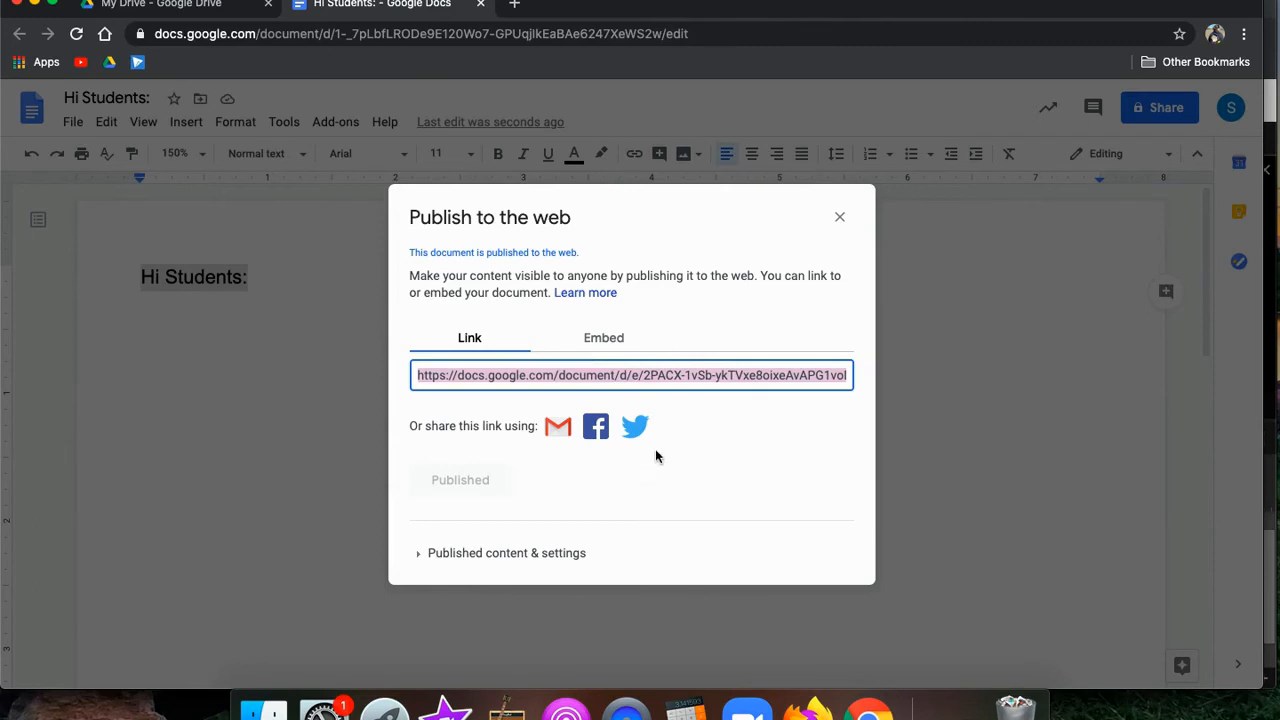
{"action": "left_click", "coordinate": [840, 216]}
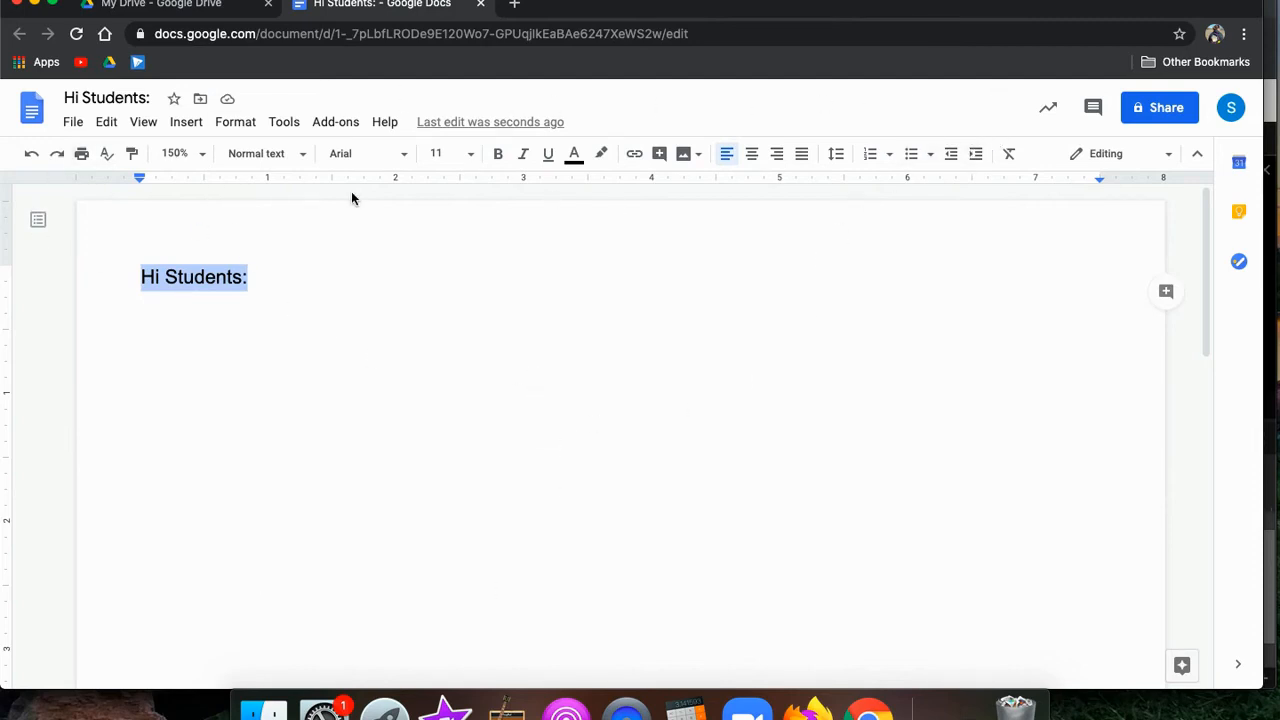
- Replace all occurrences of "Hi" with "Hello" using Find and replace, with Match case on and Ignore Latin diacritics off
{"action": "left_click", "coordinate": [73, 123]}
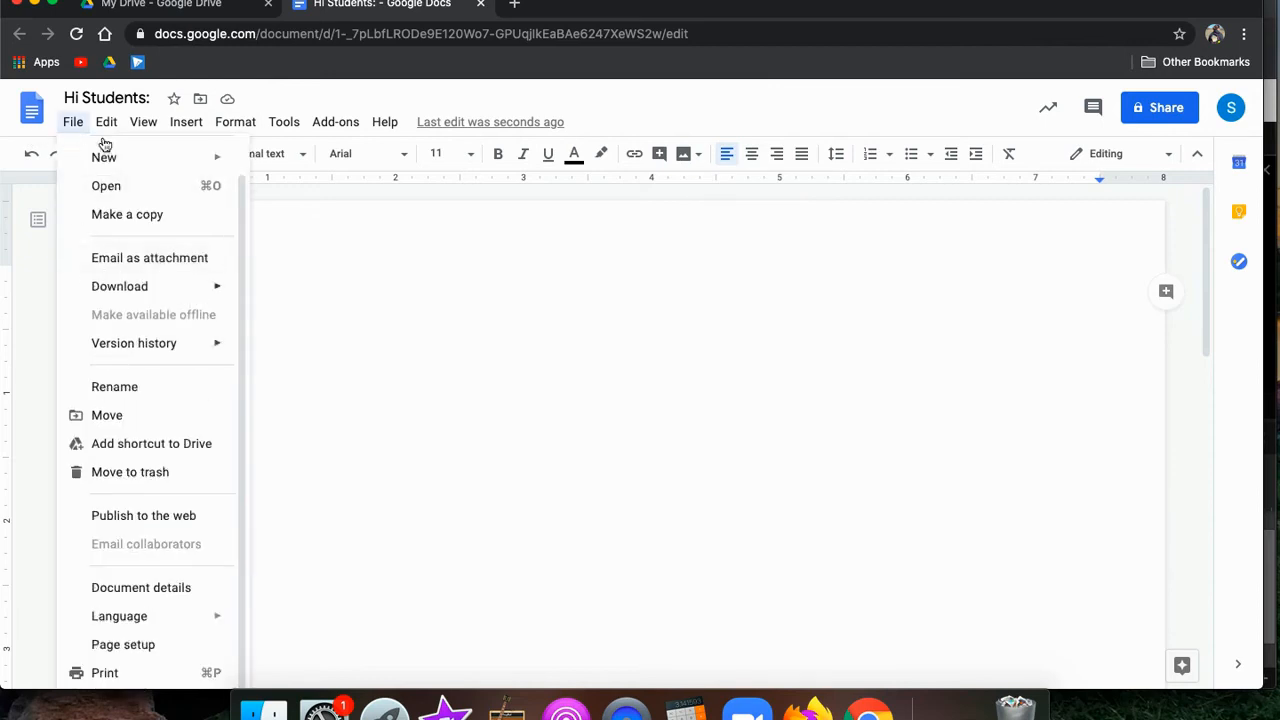
{"action": "mouse_move", "coordinate": [106, 121]}
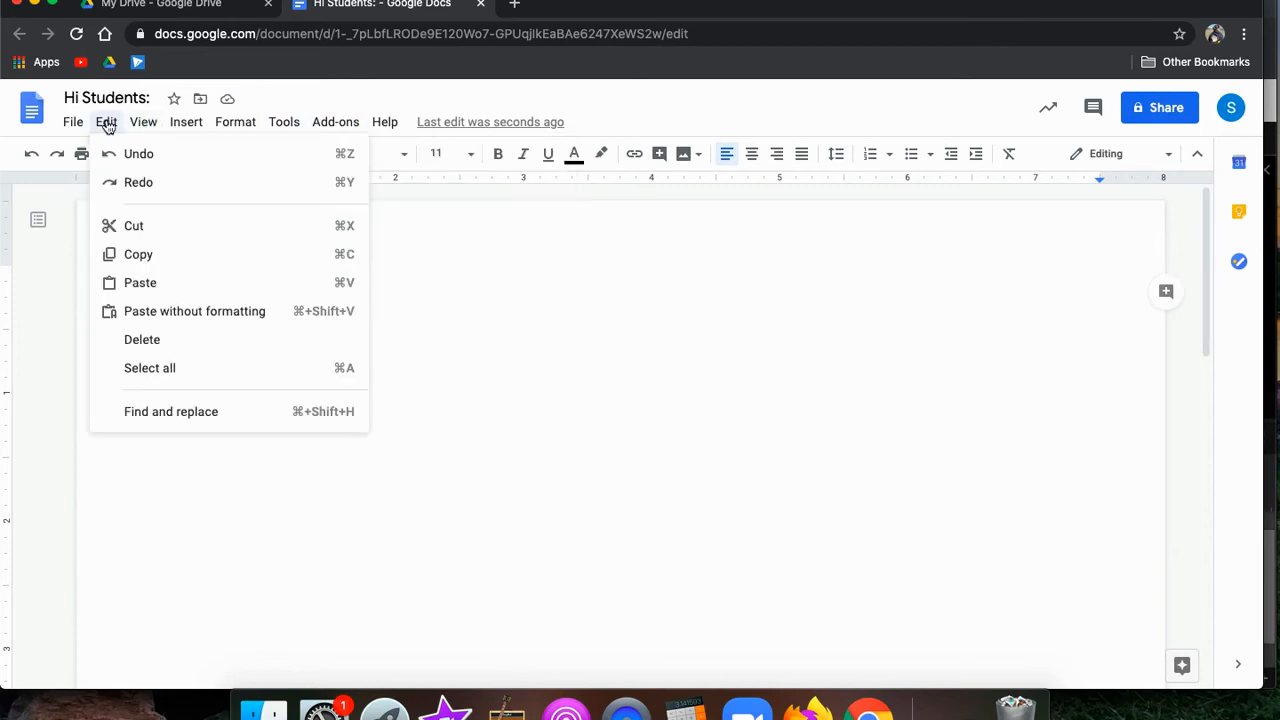
{"action": "left_click", "coordinate": [149, 411]}
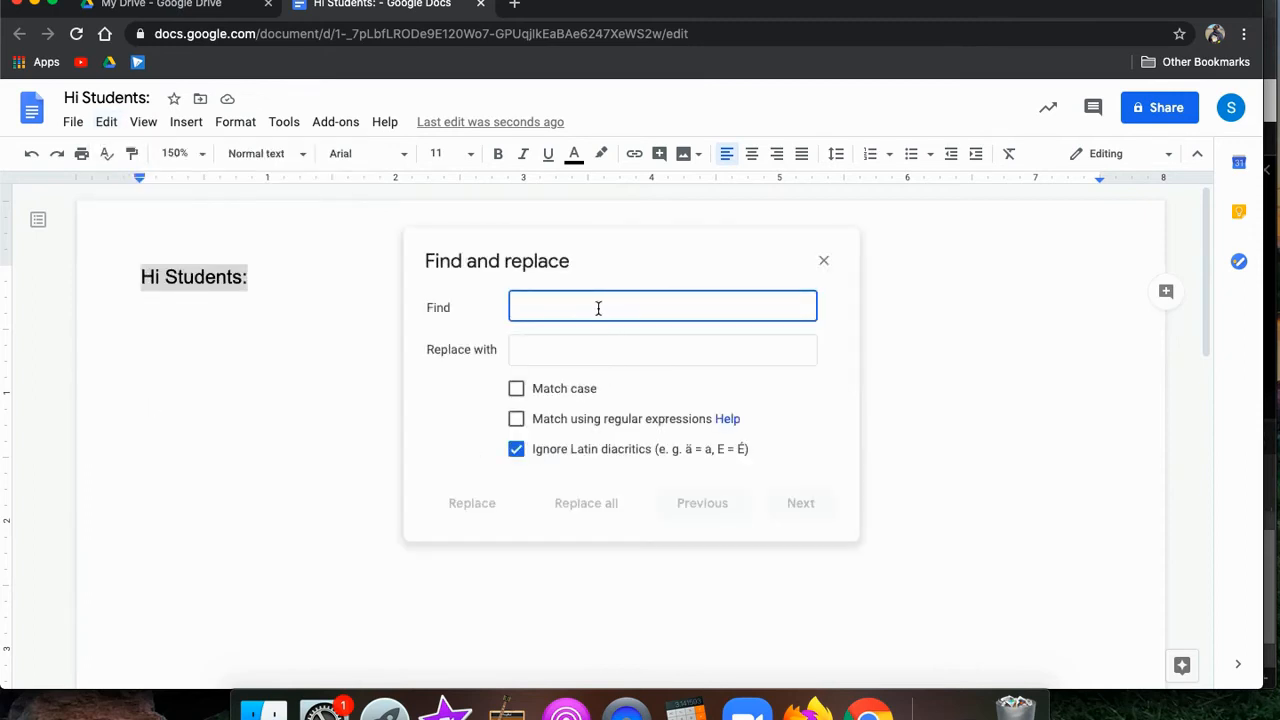
{"action": "type", "text": "Hi"}
{"action": "key", "text": "Tab"}
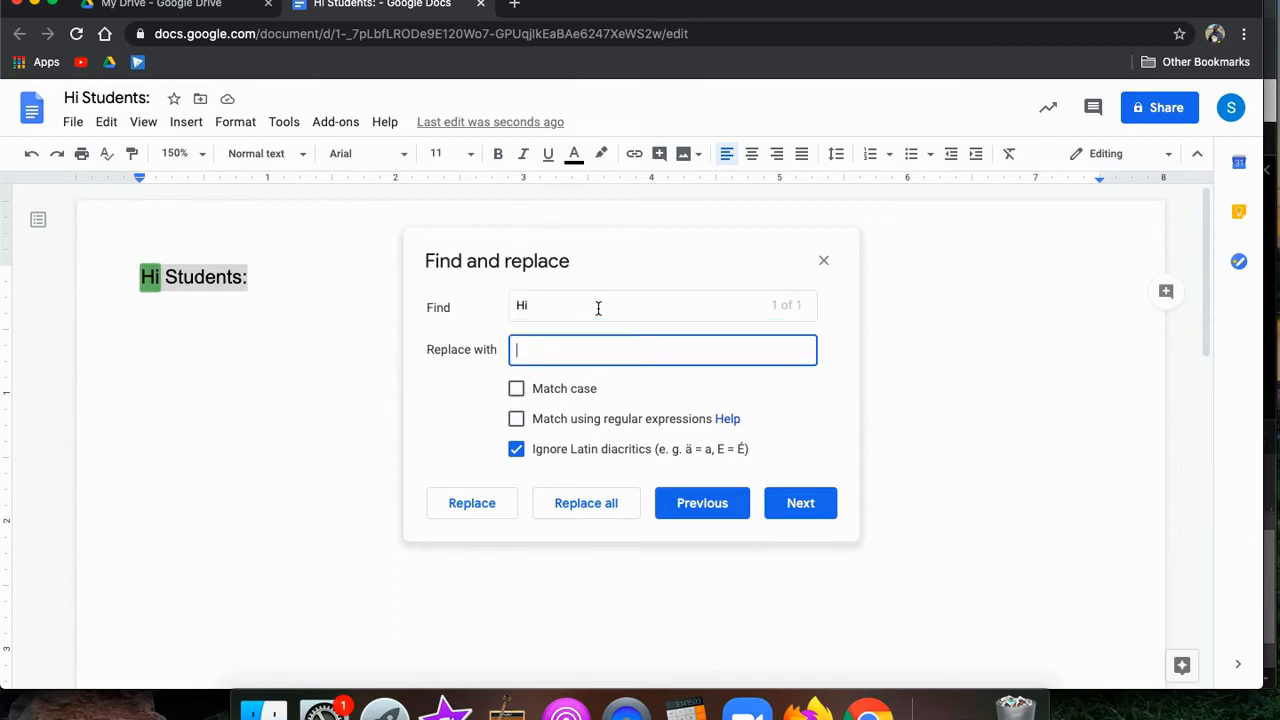
{"action": "type", "text": "Hello"}
{"action": "left_click", "coordinate": [516, 390]}
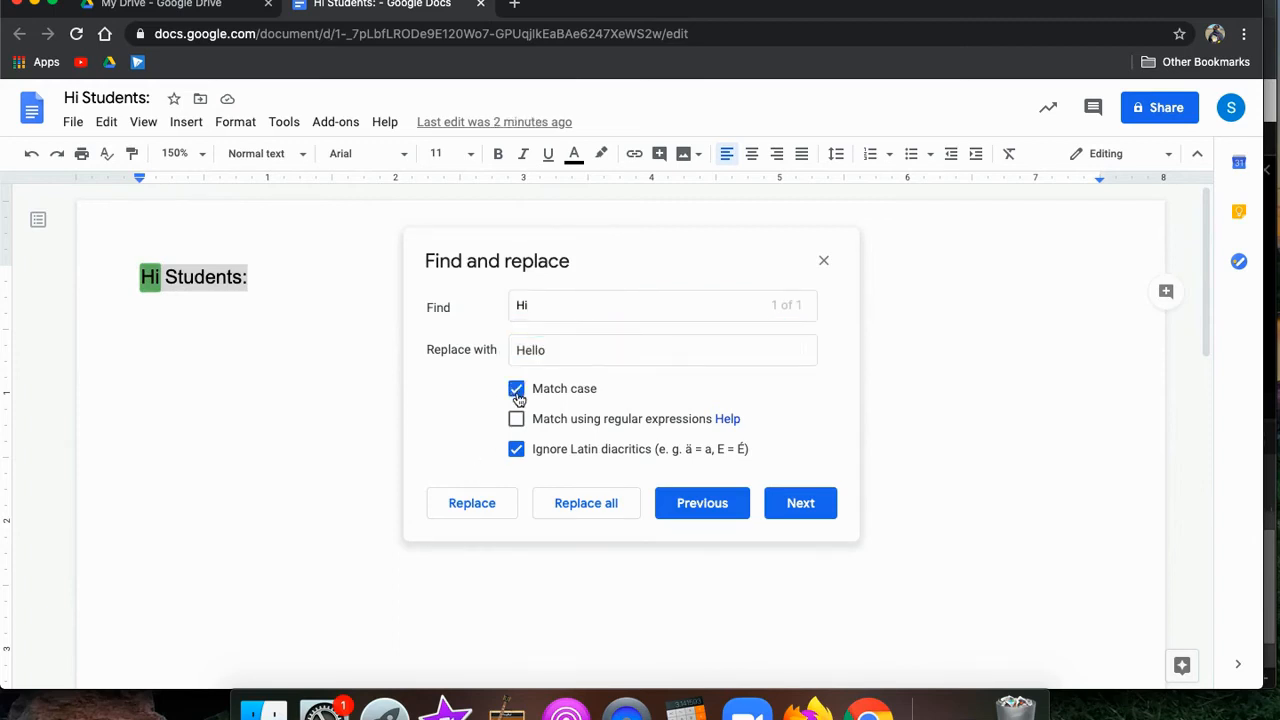
{"action": "left_click", "coordinate": [517, 450]}
{"action": "left_click", "coordinate": [517, 450]}
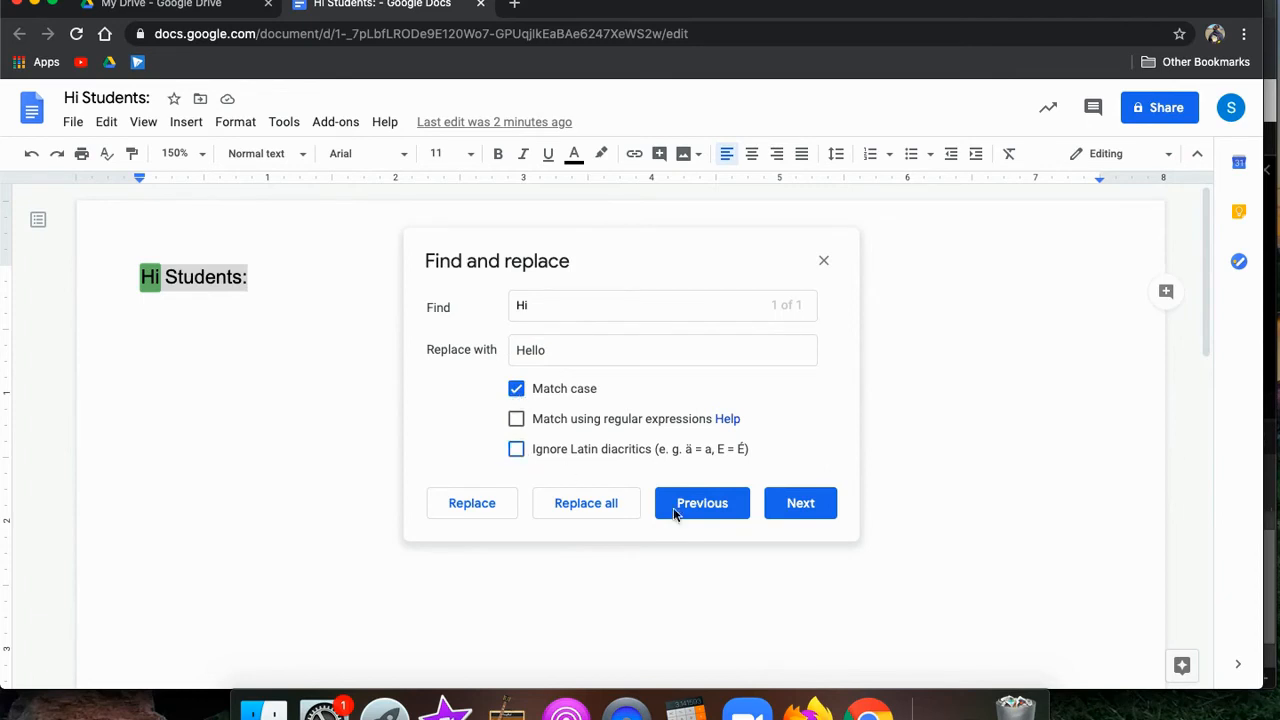
{"action": "left_click", "coordinate": [818, 513]}
{"action": "left_click", "coordinate": [589, 508]}
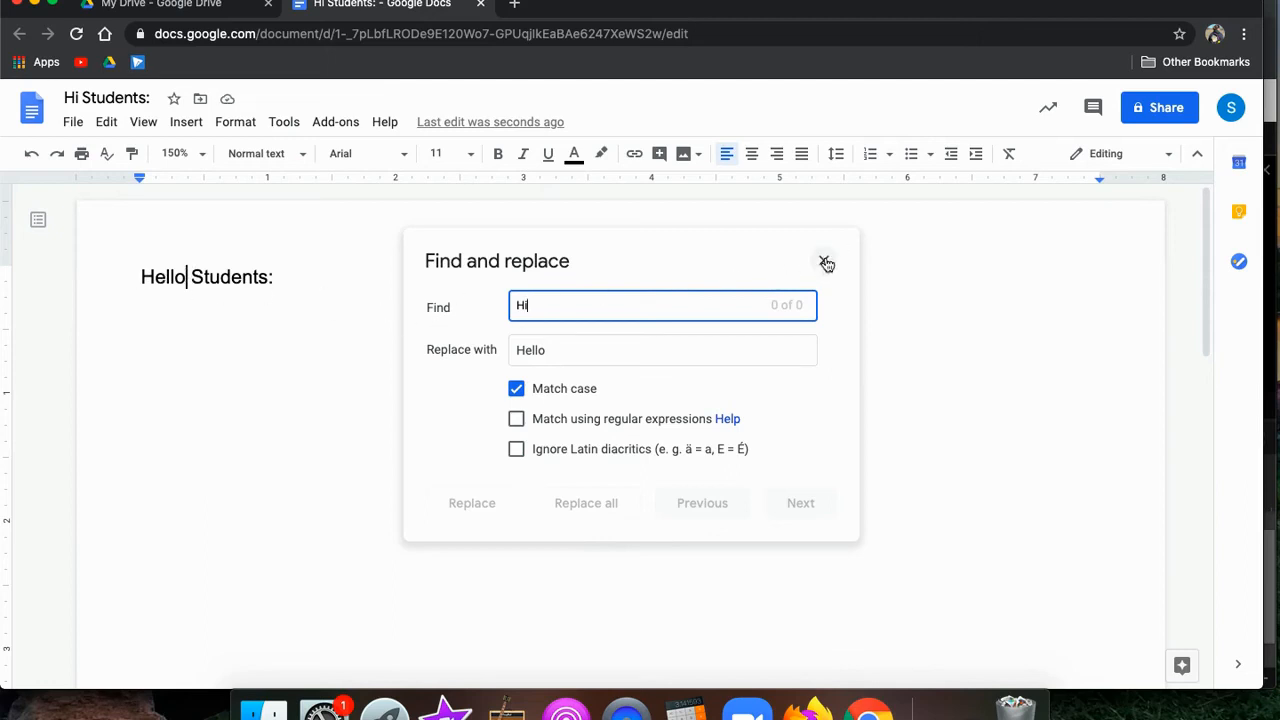
- Add the letter "I" on a separate line below "Hello Students:" and select it, with Find and replace closed
{"action": "left_click_drag", "start_coordinate": [577, 304], "coordinate": [451, 305]}
{"action": "left_click", "coordinate": [296, 308]}
{"action": "key", "text": "Return"}
{"action": "type", "text": "I"}
{"action": "key", "text": "BackSpace"}
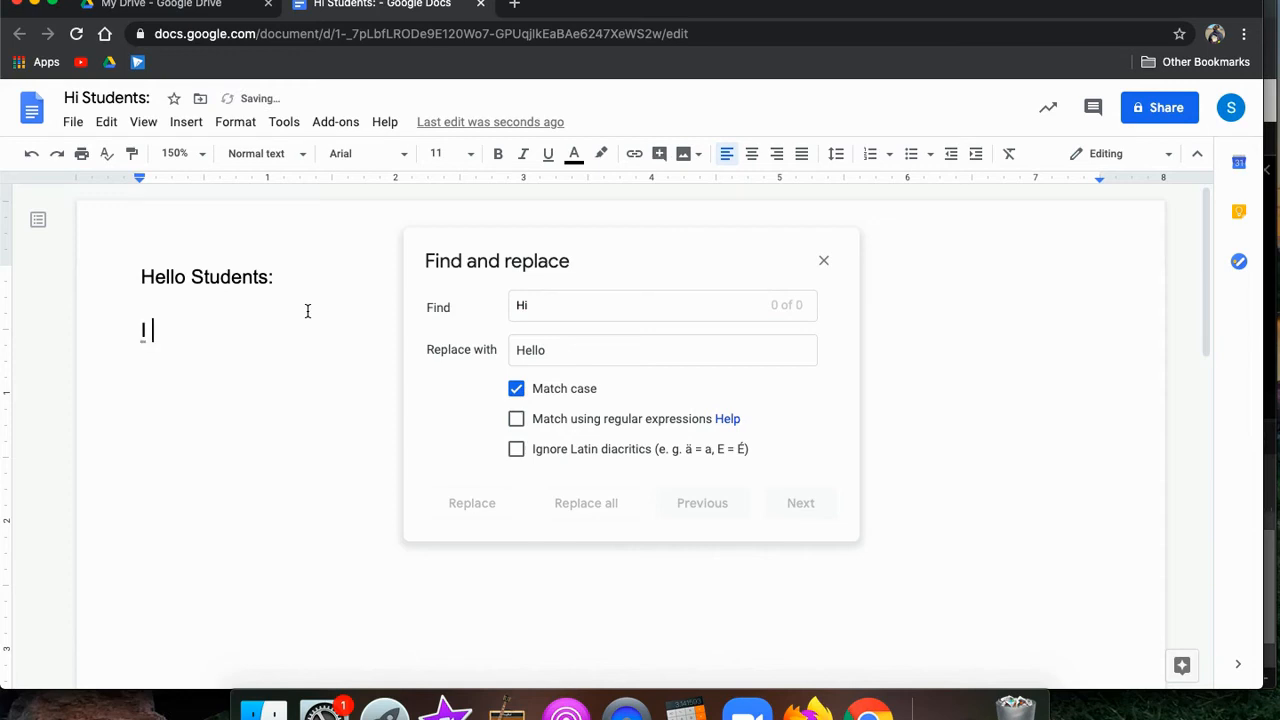
{"action": "key", "text": "BackSpace"}
{"action": "key", "text": "BackSpace"}
{"action": "type", "text": "I"}
{"action": "left_click_drag", "start_coordinate": [154, 331], "coordinate": [123, 330]}
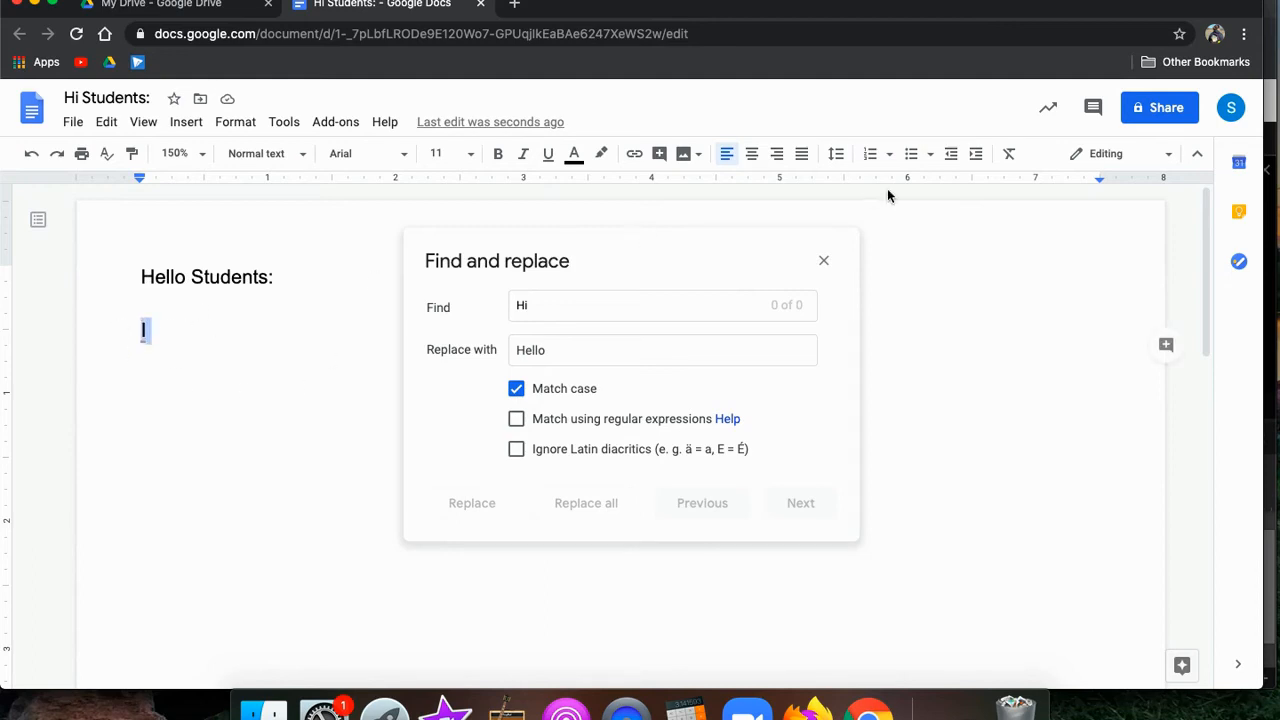
{"action": "left_click", "coordinate": [824, 263]}
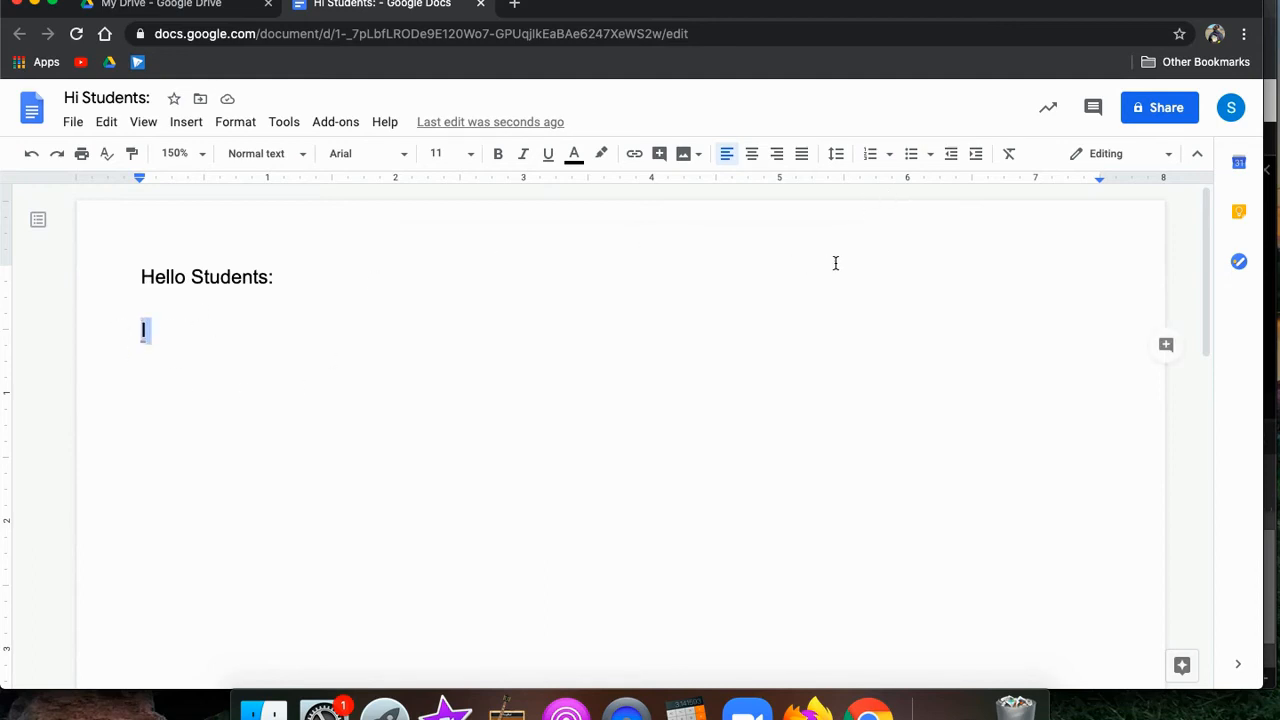
{"action": "left_click", "coordinate": [153, 339]}
{"action": "left_click_drag", "start_coordinate": [151, 330], "coordinate": [132, 331]}
- Hide the document's ruler and show it again
{"action": "left_click", "coordinate": [144, 124]}
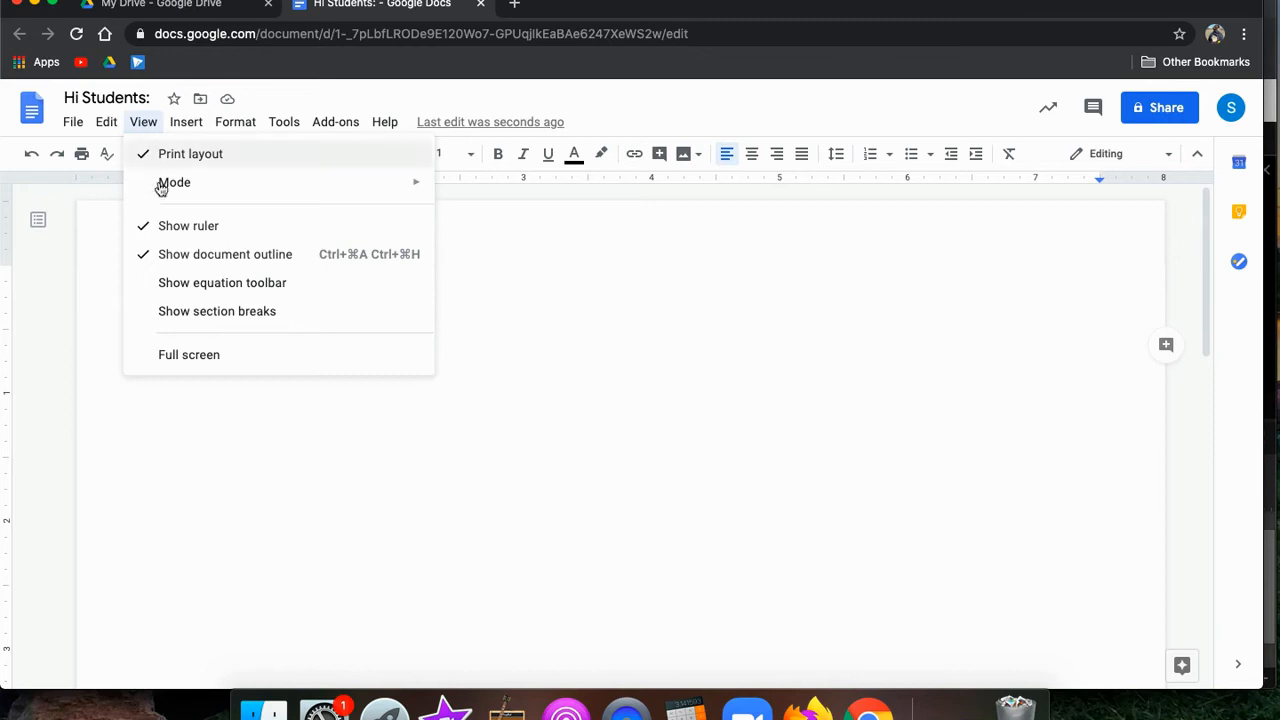
{"action": "left_click", "coordinate": [204, 226]}
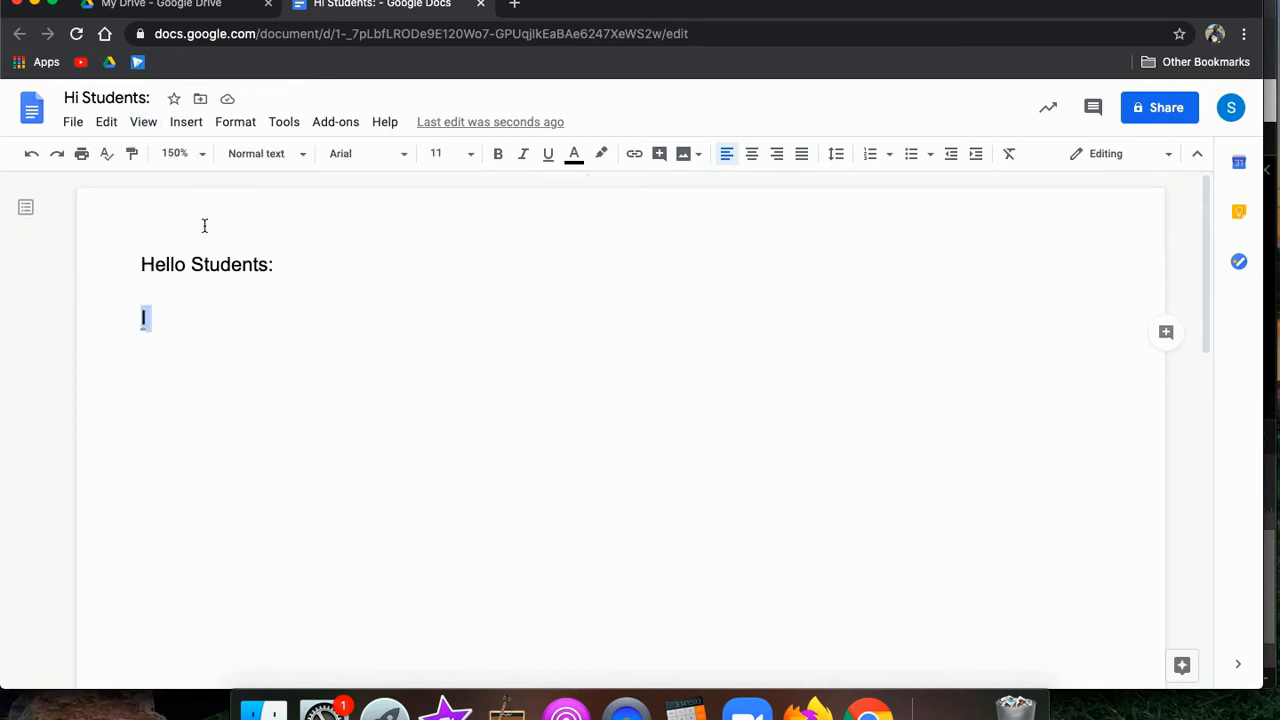
{"action": "left_click", "coordinate": [149, 127]}
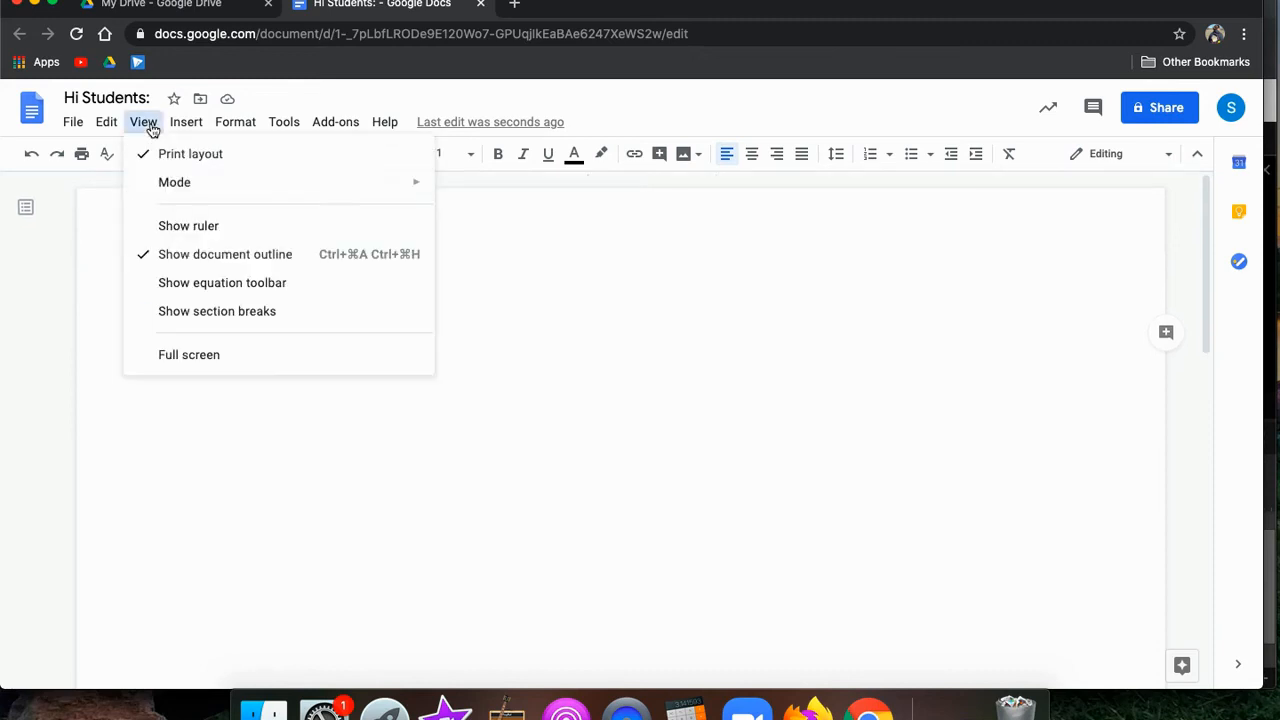
{"action": "left_click", "coordinate": [190, 227]}
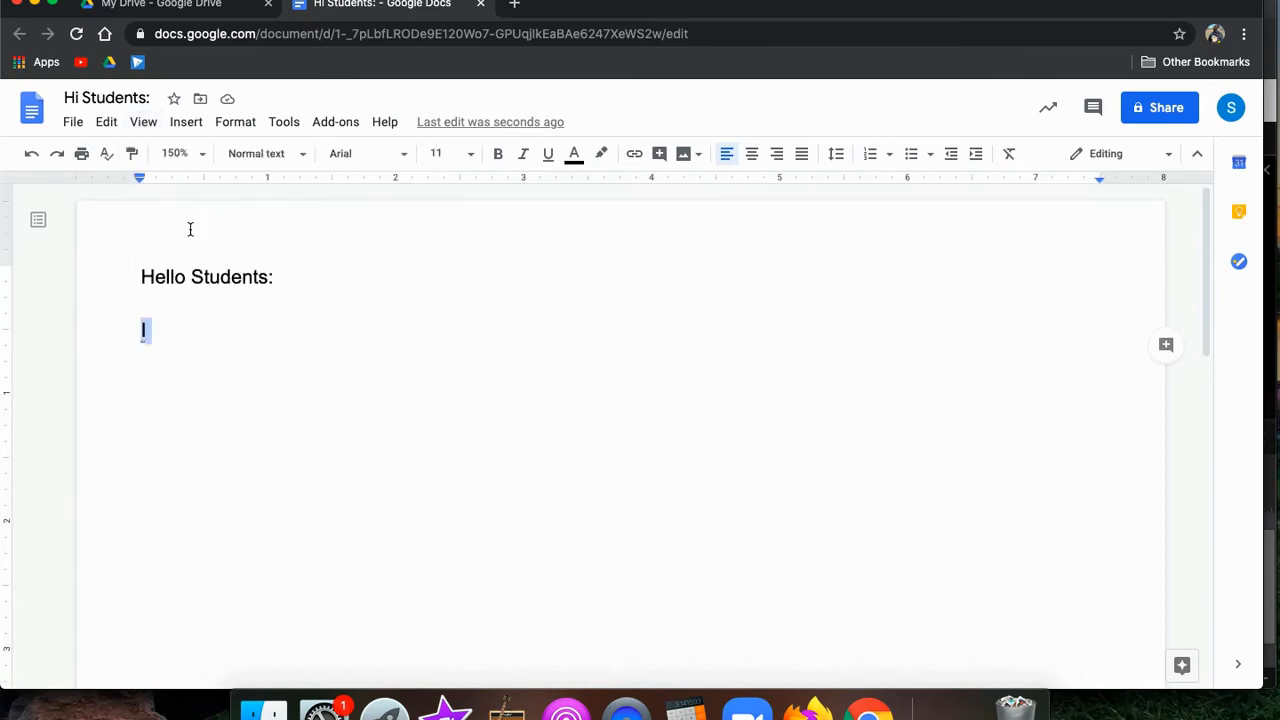
- Insert a page break in place of the selected letter "I" below "Hello Students:"
{"action": "left_click", "coordinate": [143, 122]}
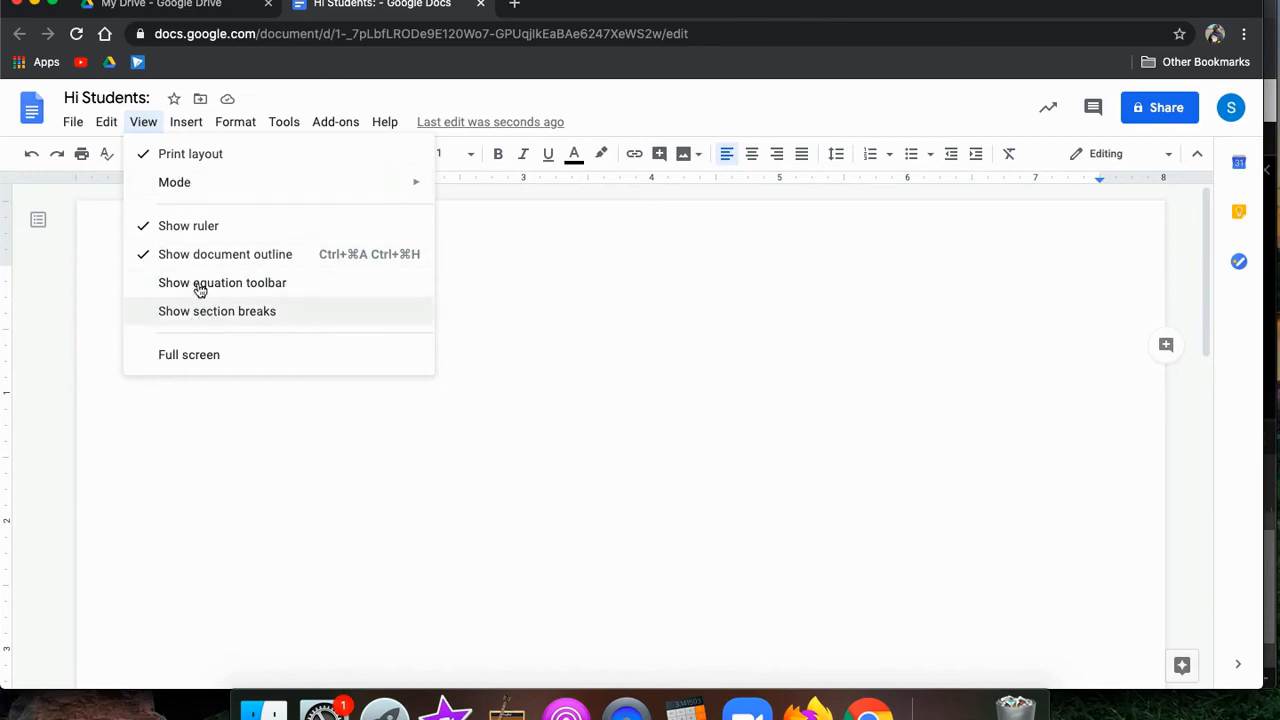
{"action": "mouse_move", "coordinate": [190, 130]}
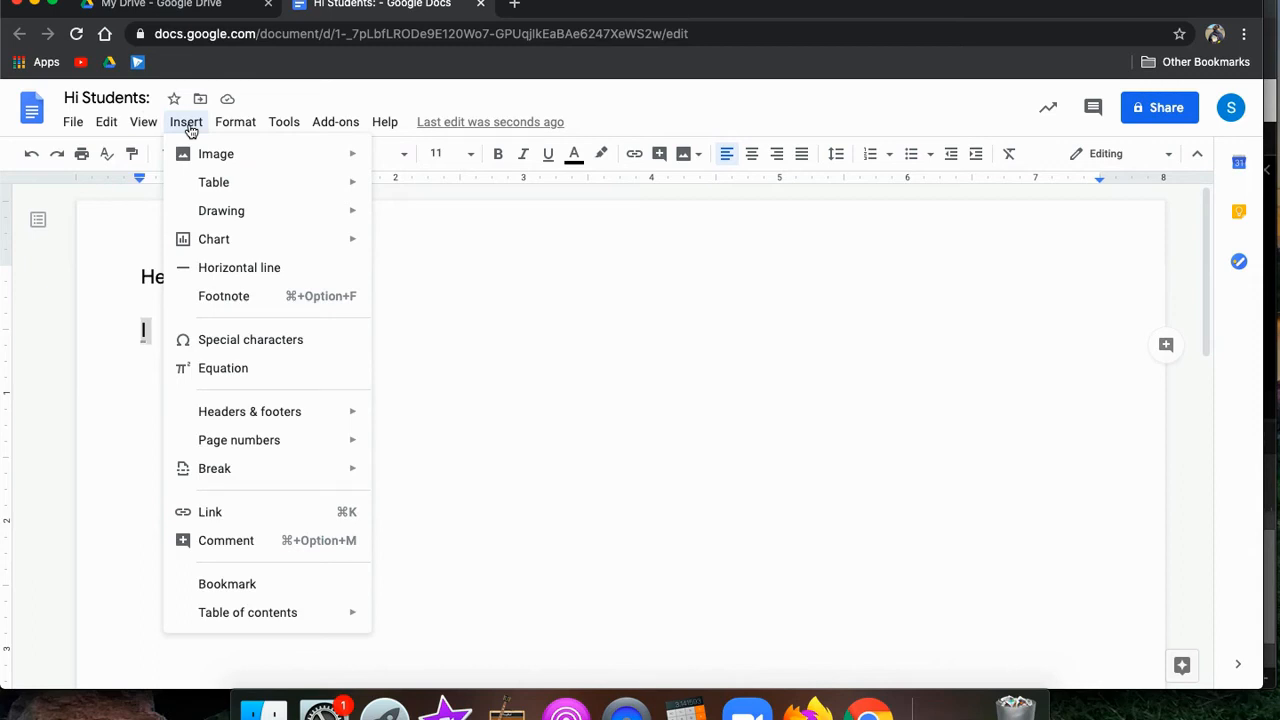
{"action": "mouse_move", "coordinate": [212, 170]}
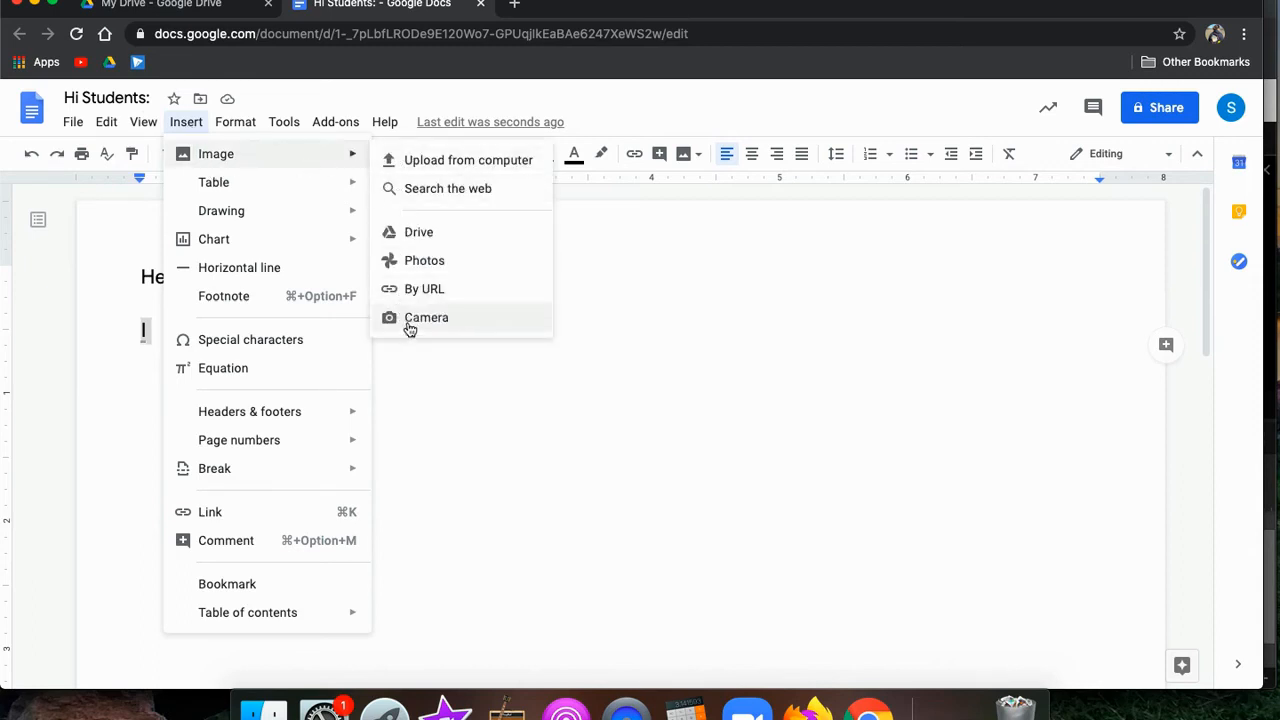
{"action": "mouse_move", "coordinate": [236, 196]}
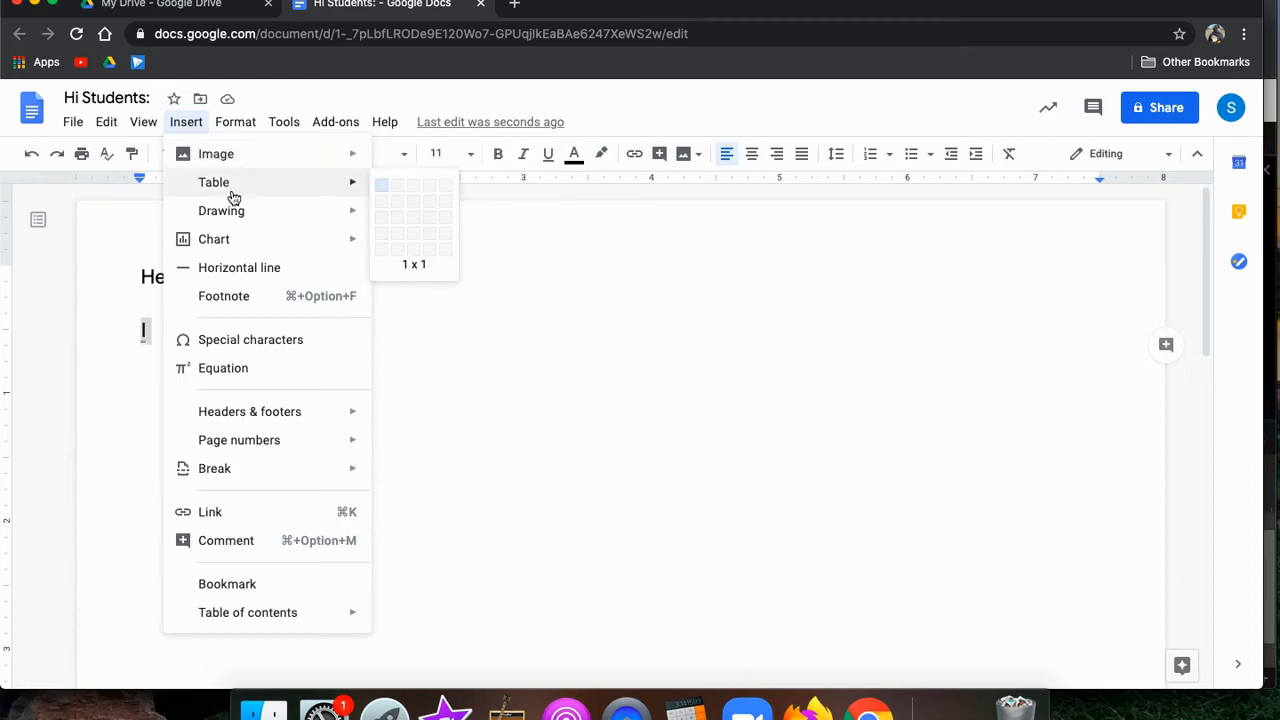
{"action": "mouse_move", "coordinate": [238, 248]}
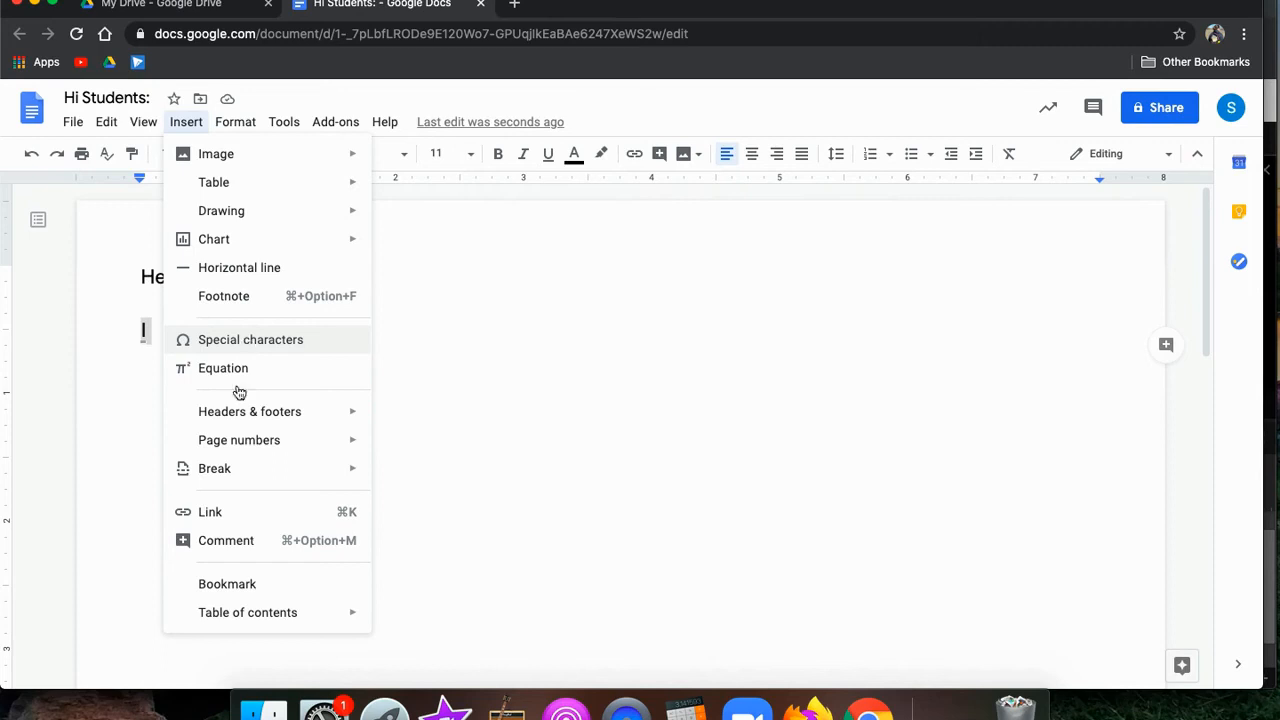
{"action": "mouse_move", "coordinate": [260, 416]}
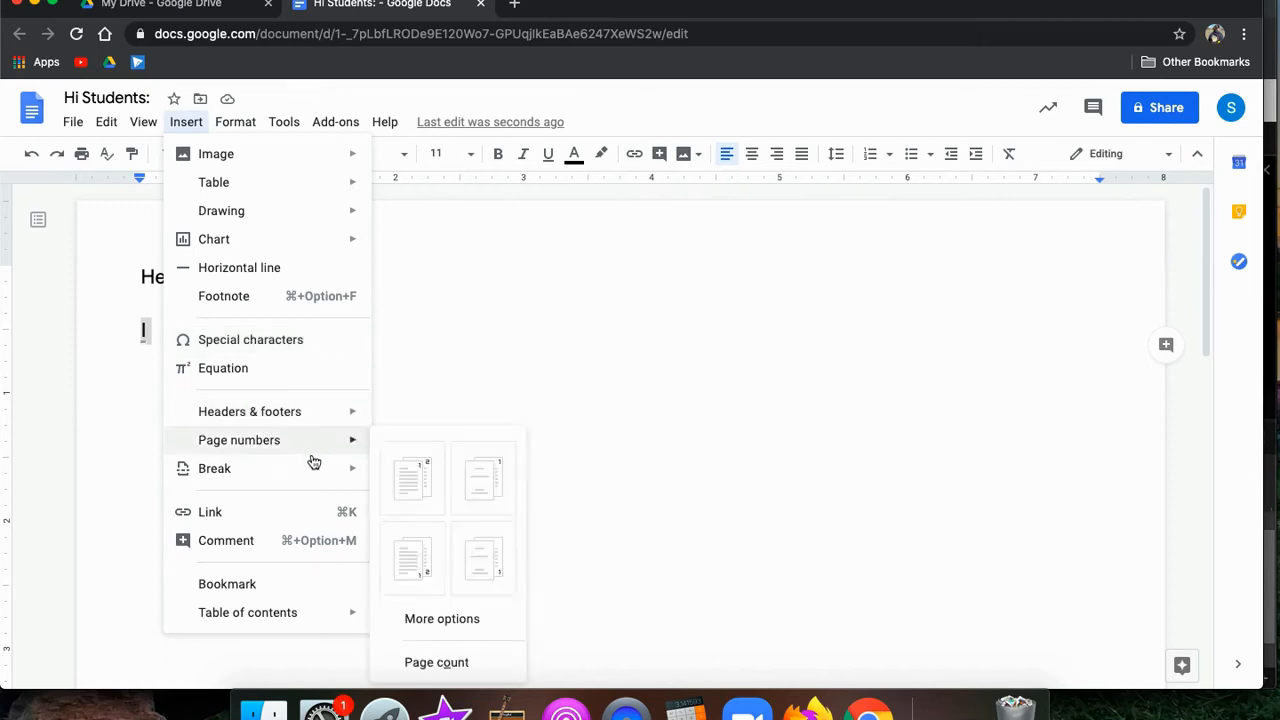
{"action": "mouse_move", "coordinate": [306, 466]}
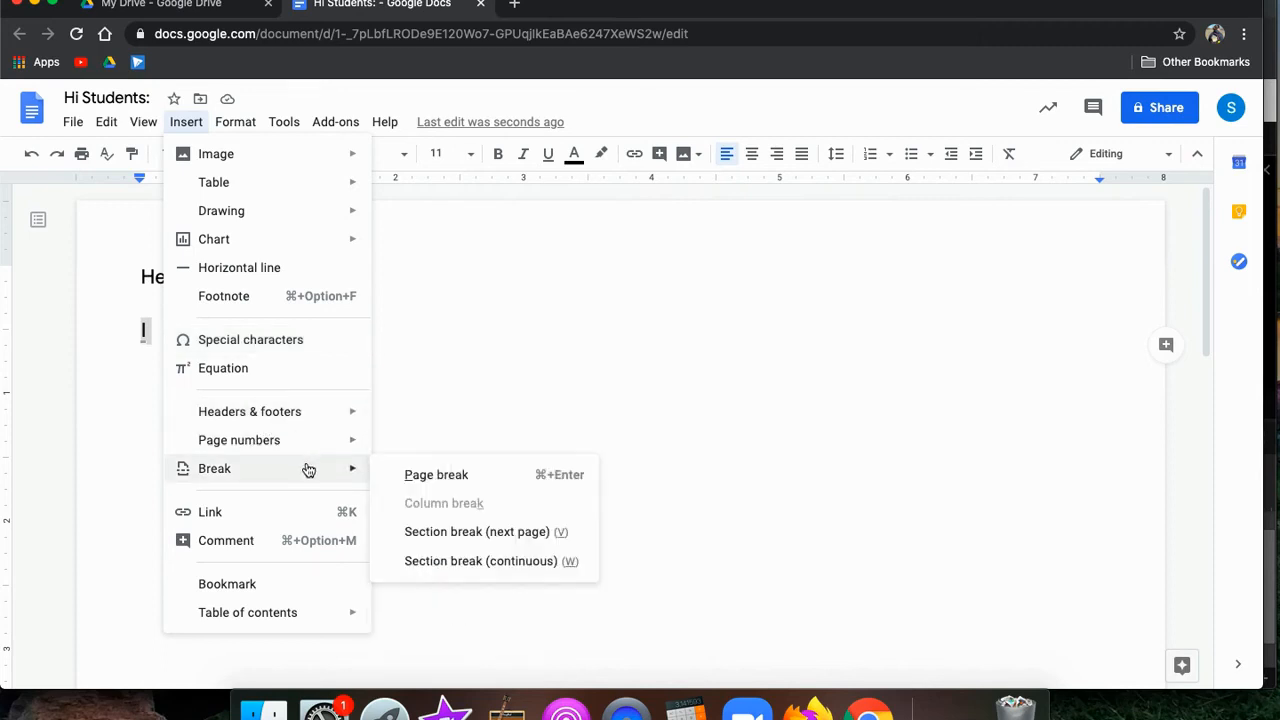
{"action": "left_click", "coordinate": [451, 481]}
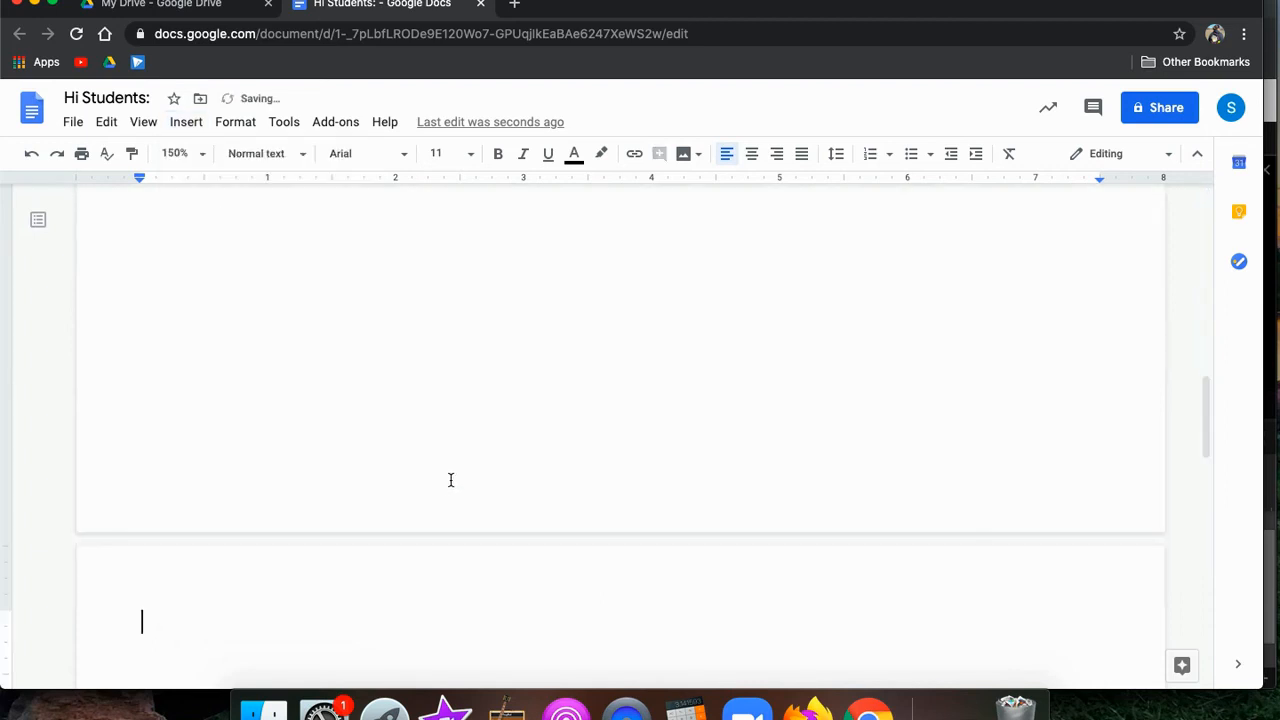
- Add the heading "Works Cited" at the start of the new page and center it
{"action": "type", "text": "Works Cited"}
{"action": "left_click_drag", "start_coordinate": [272, 620], "coordinate": [43, 626]}
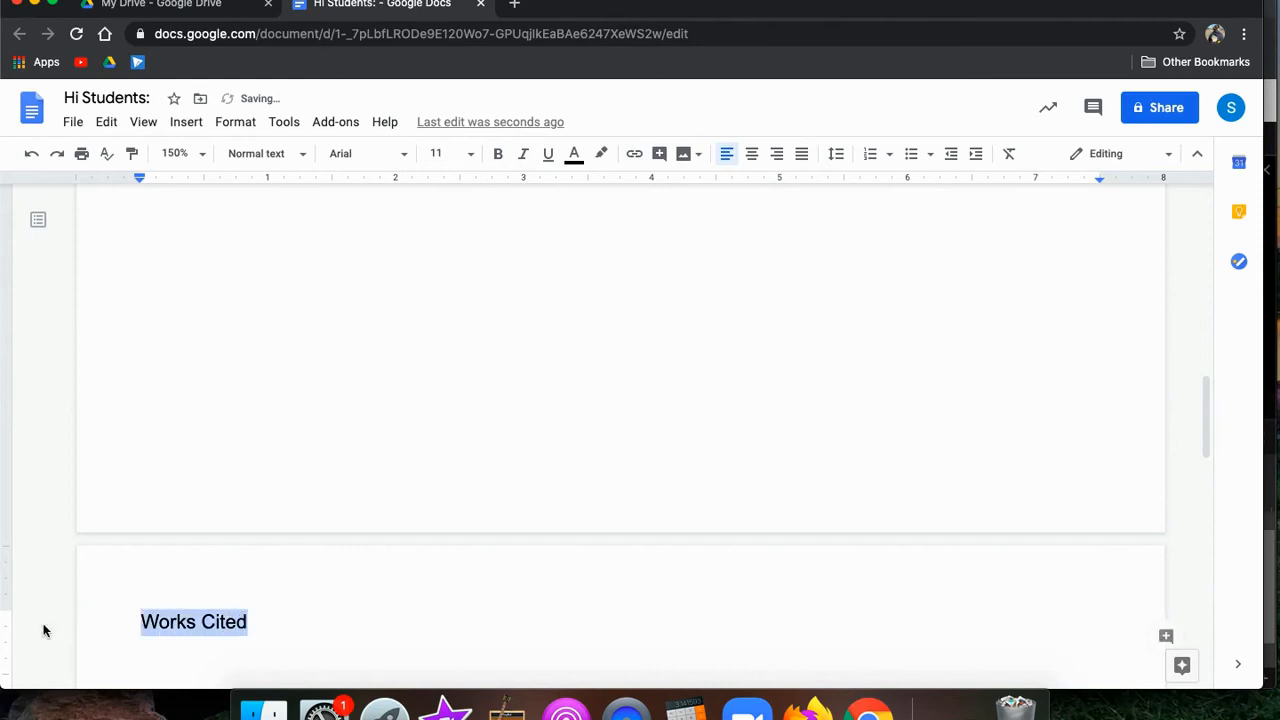
{"action": "left_click", "coordinate": [752, 156]}
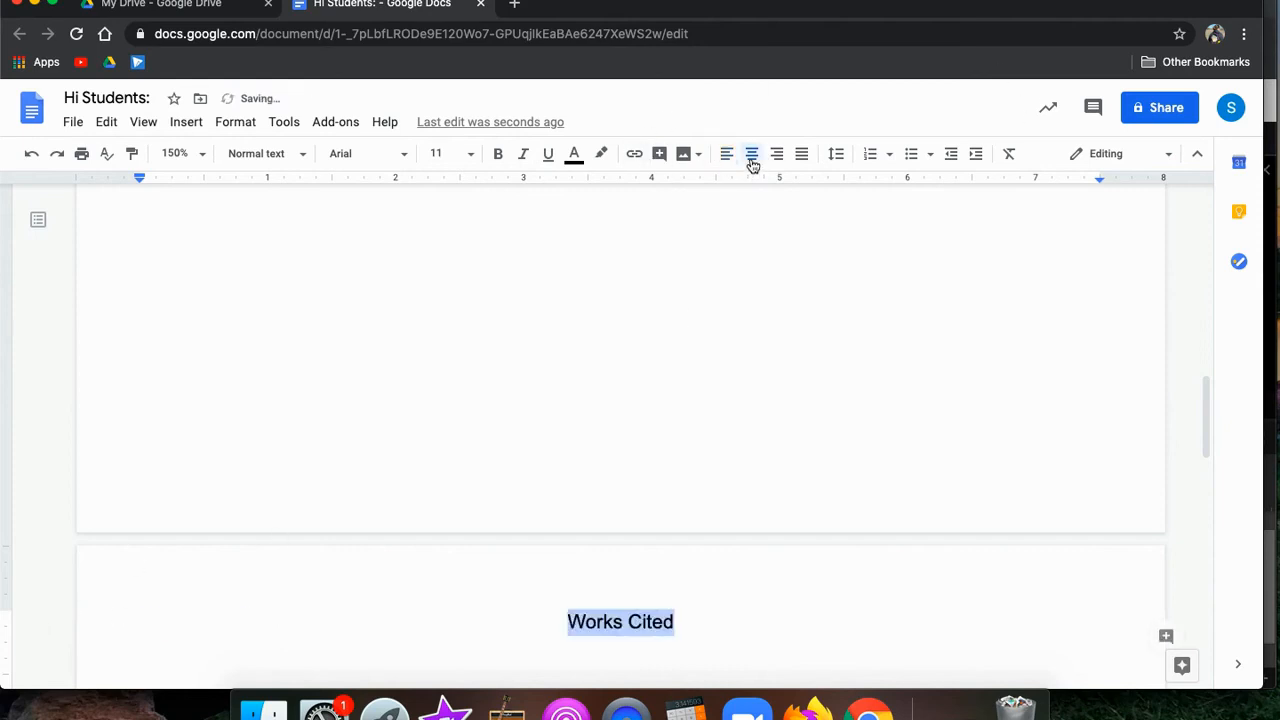
{"action": "left_click", "coordinate": [838, 646]}
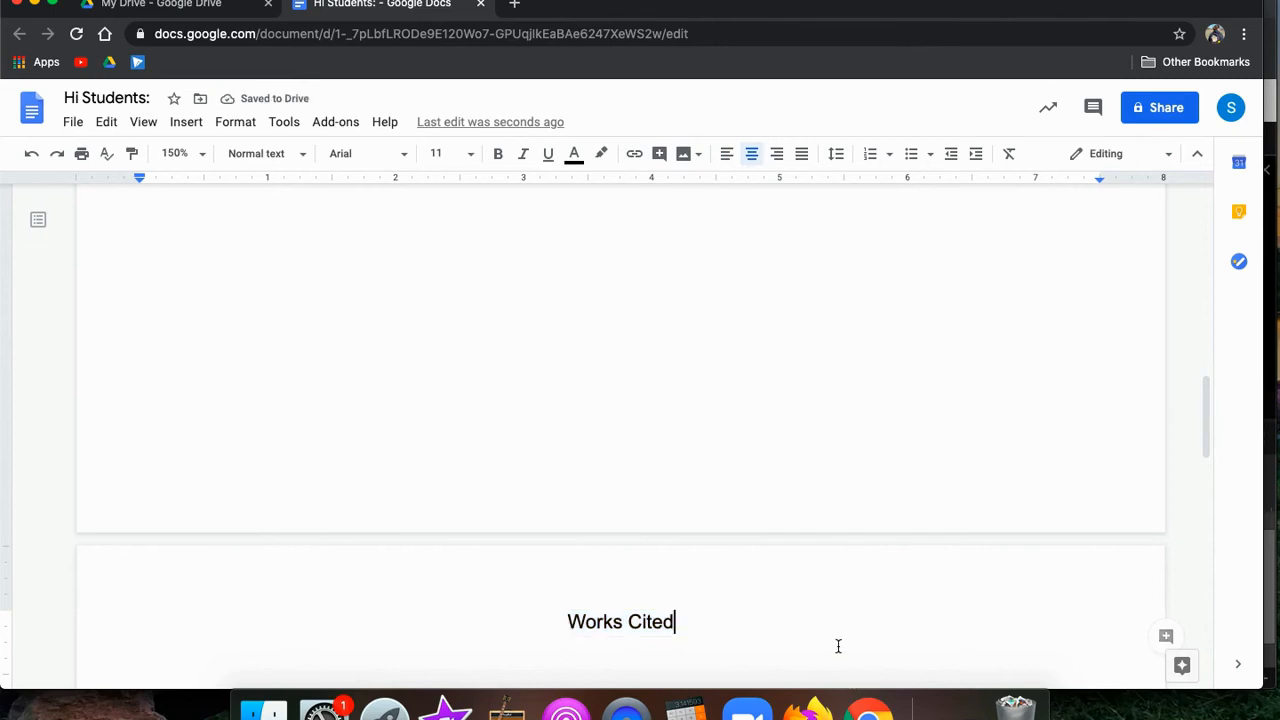
- Examine the table of contents styles, the text, alignment, line spacing and column formatting options, and the available document tools
{"action": "left_click", "coordinate": [184, 128]}
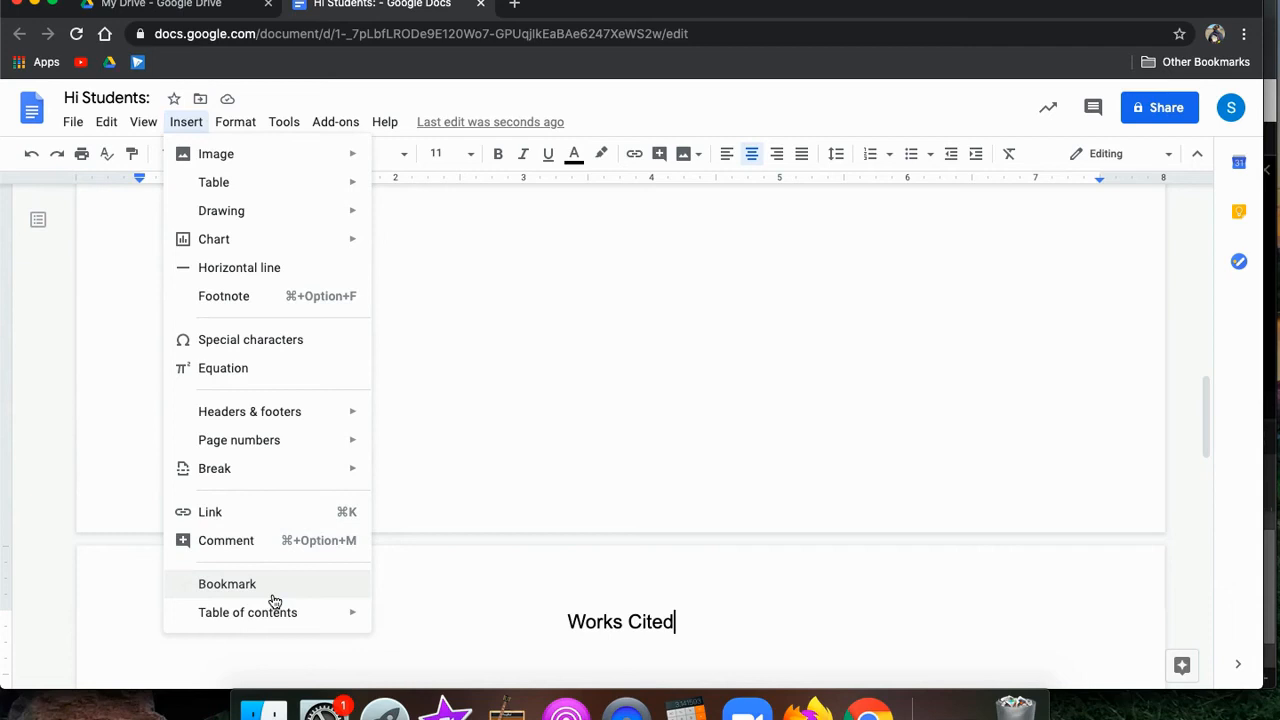
{"action": "mouse_move", "coordinate": [295, 624]}
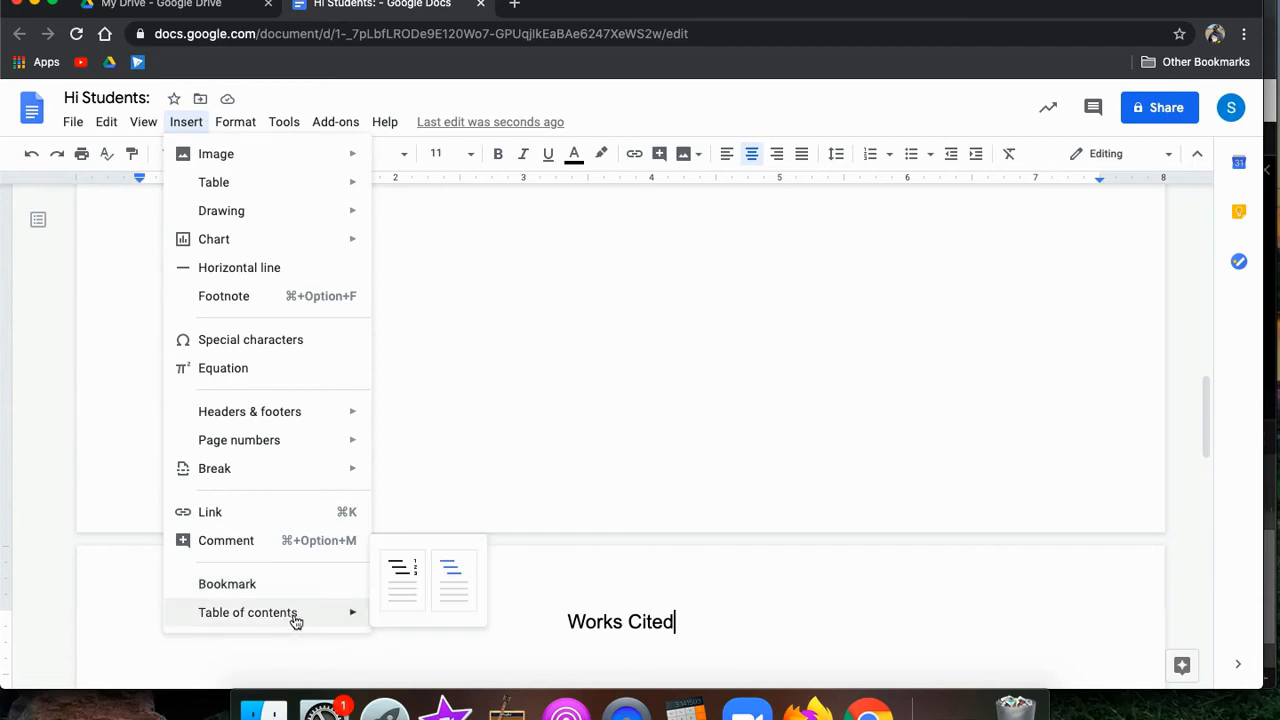
{"action": "mouse_move", "coordinate": [249, 121]}
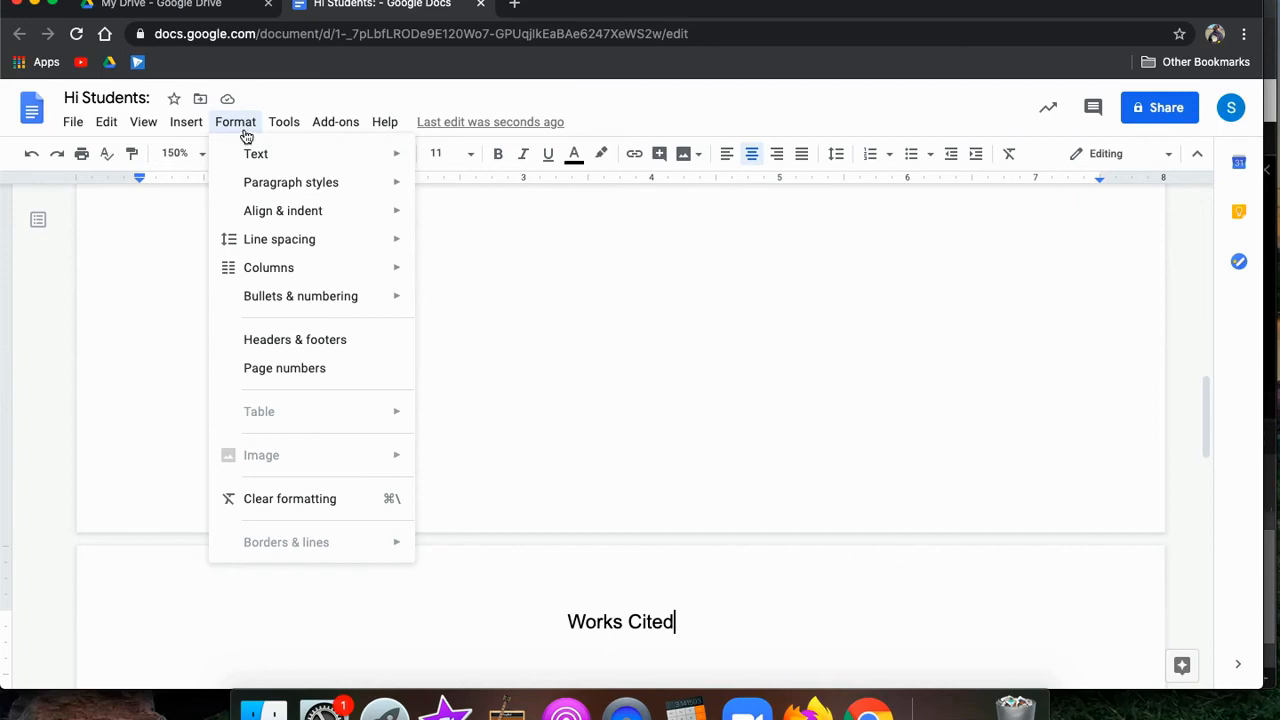
{"action": "mouse_move", "coordinate": [243, 155]}
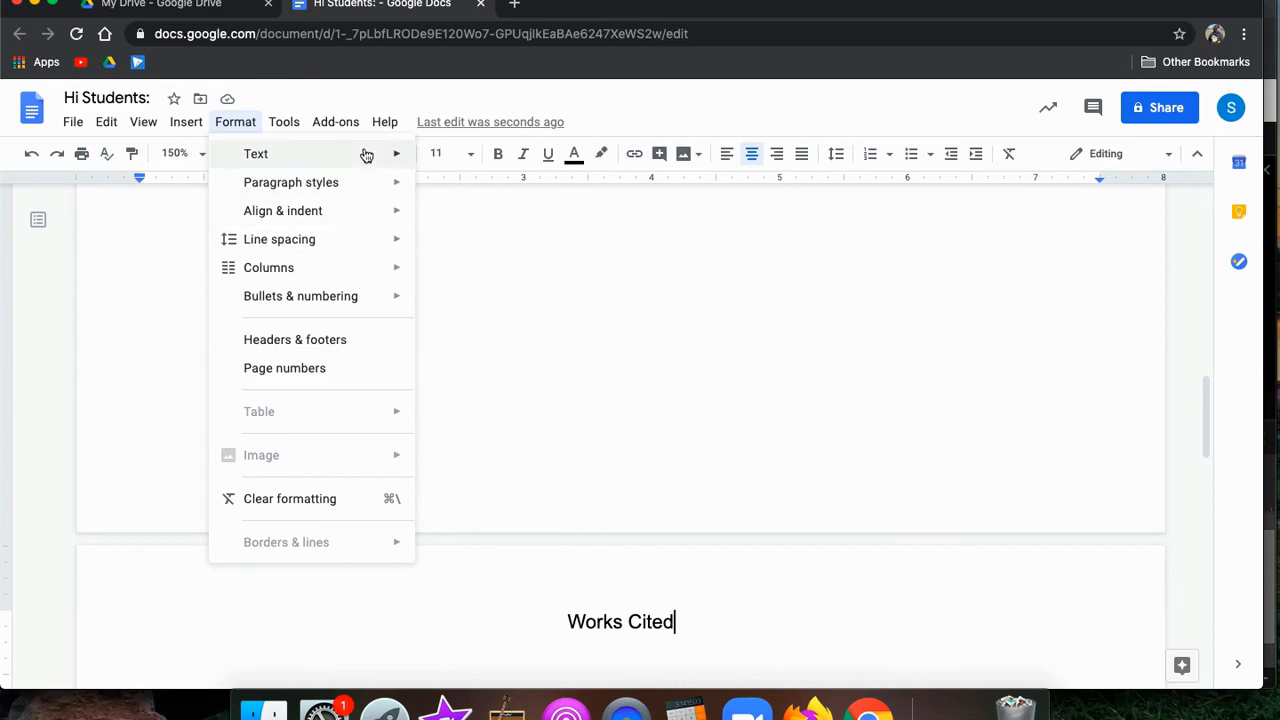
{"action": "mouse_move", "coordinate": [395, 154]}
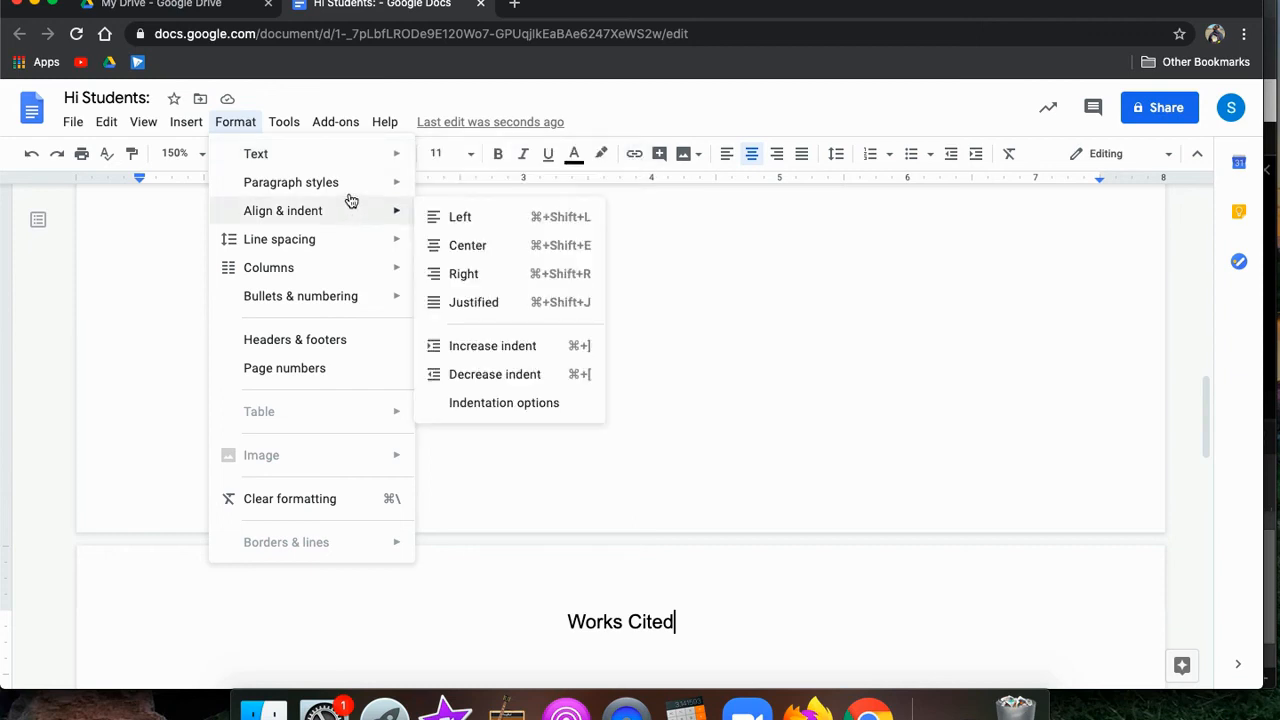
{"action": "mouse_move", "coordinate": [309, 188]}
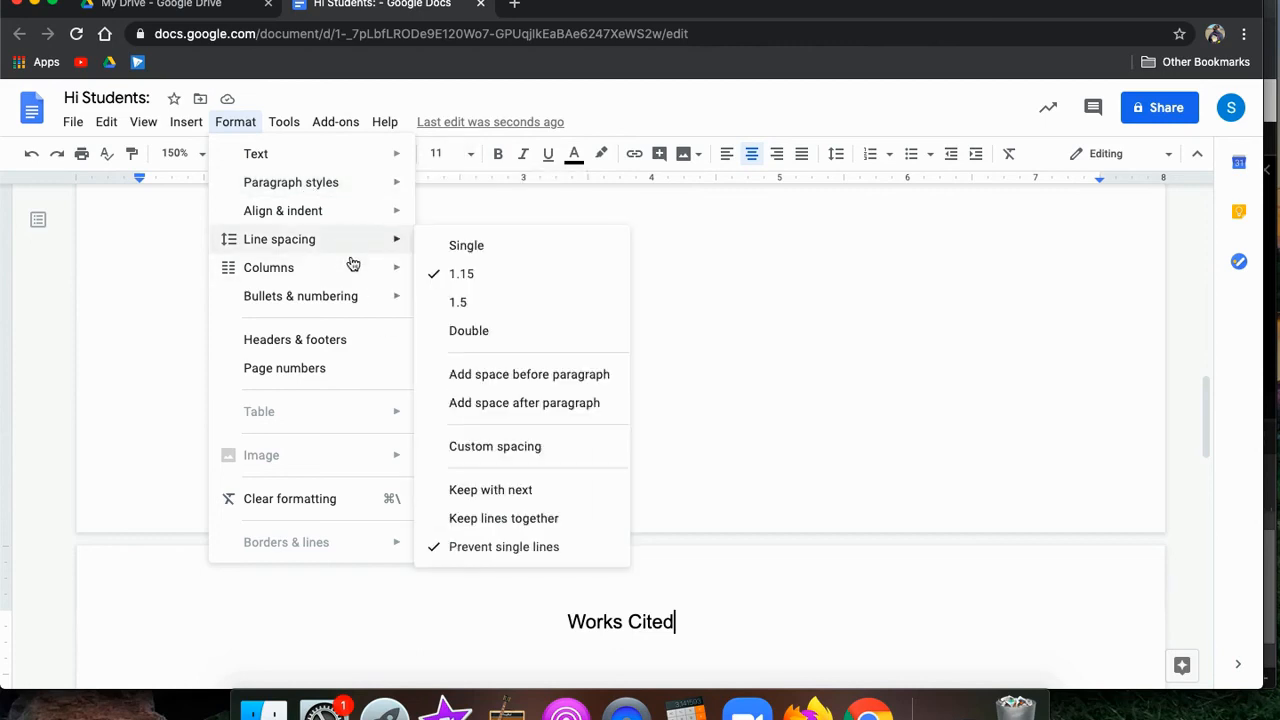
{"action": "mouse_move", "coordinate": [355, 266]}
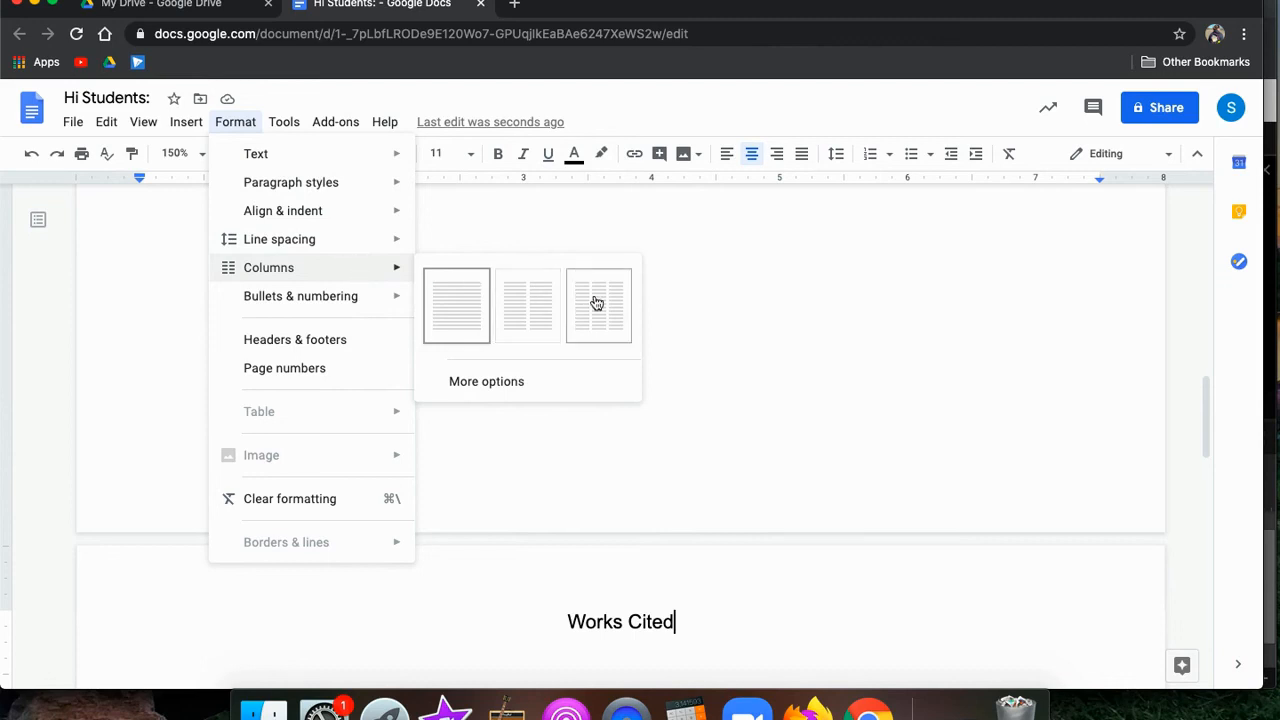
{"action": "mouse_move", "coordinate": [368, 308]}
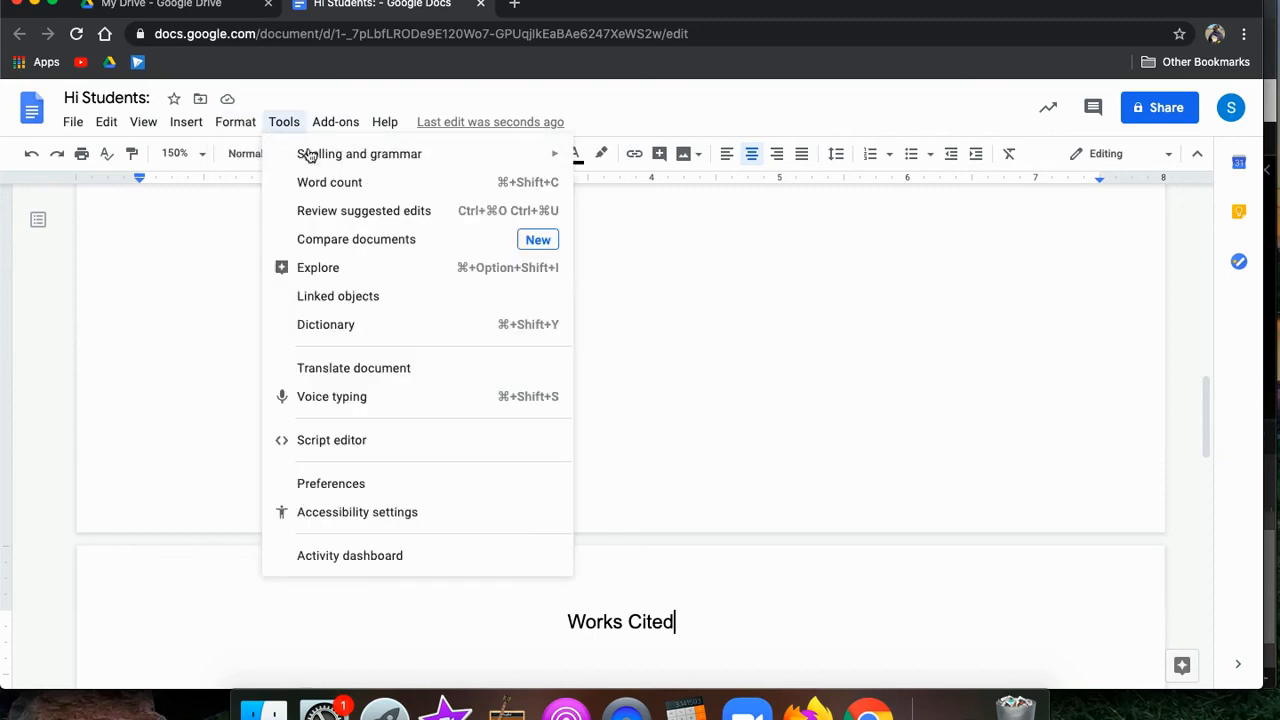
{"action": "mouse_move", "coordinate": [312, 158]}
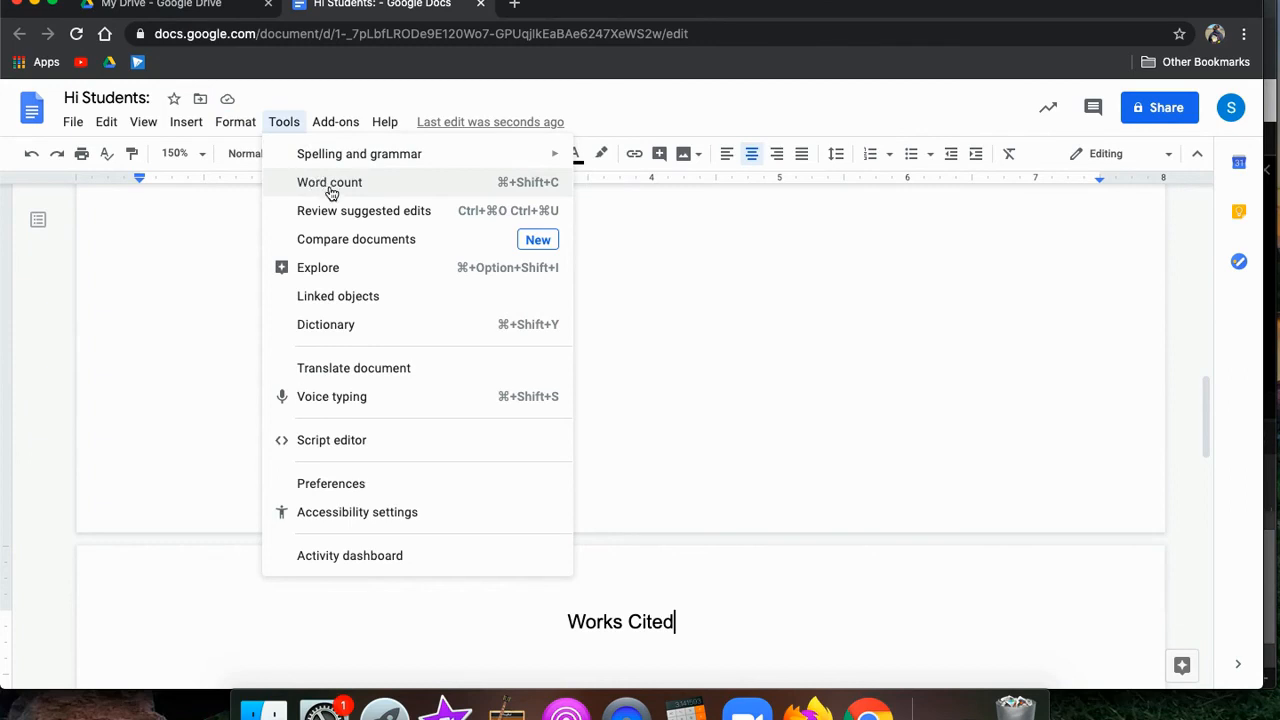
- Check the word count of the selected "Works Cited" heading and close the count
{"action": "left_click_drag", "start_coordinate": [717, 624], "coordinate": [531, 600]}
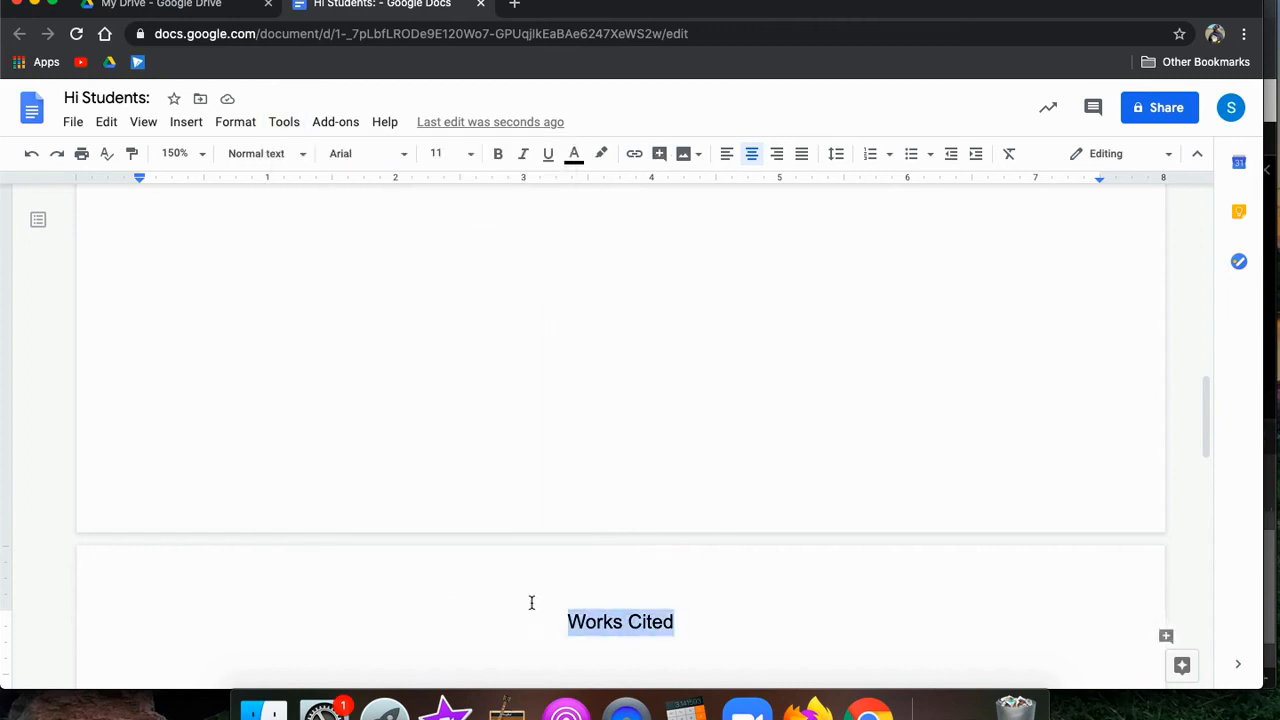
{"action": "left_click", "coordinate": [244, 124]}
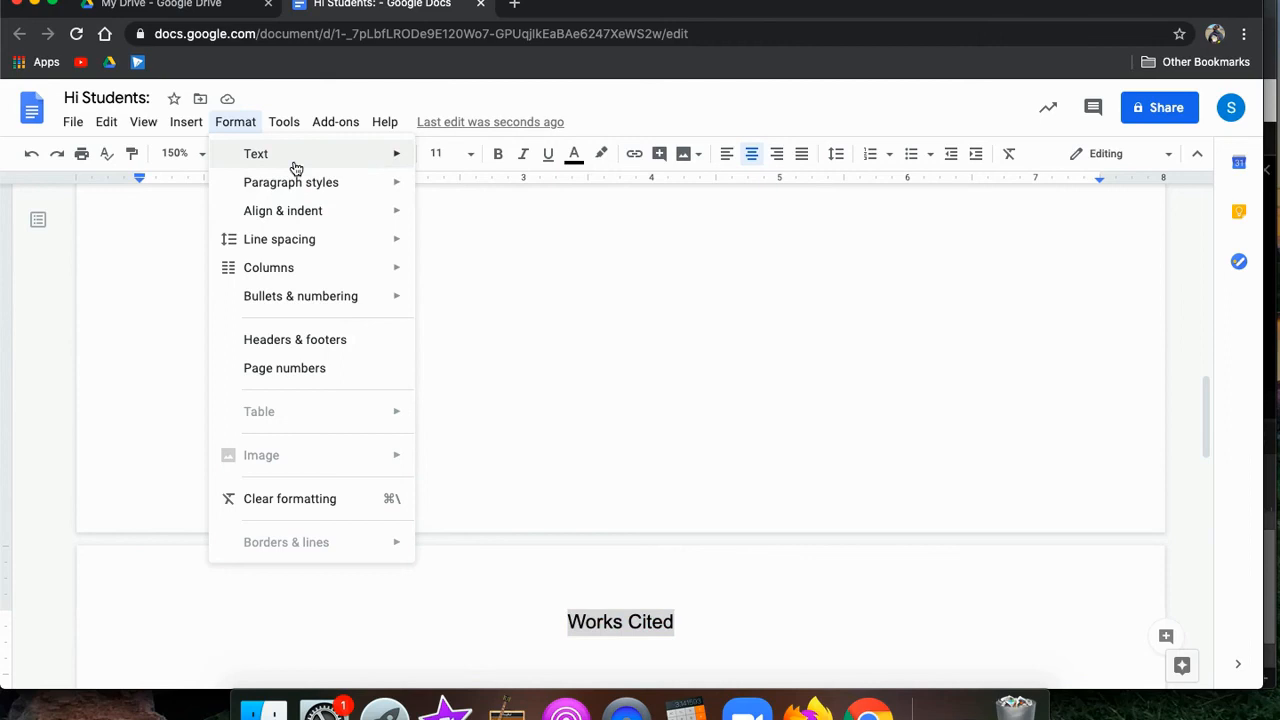
{"action": "mouse_move", "coordinate": [297, 121]}
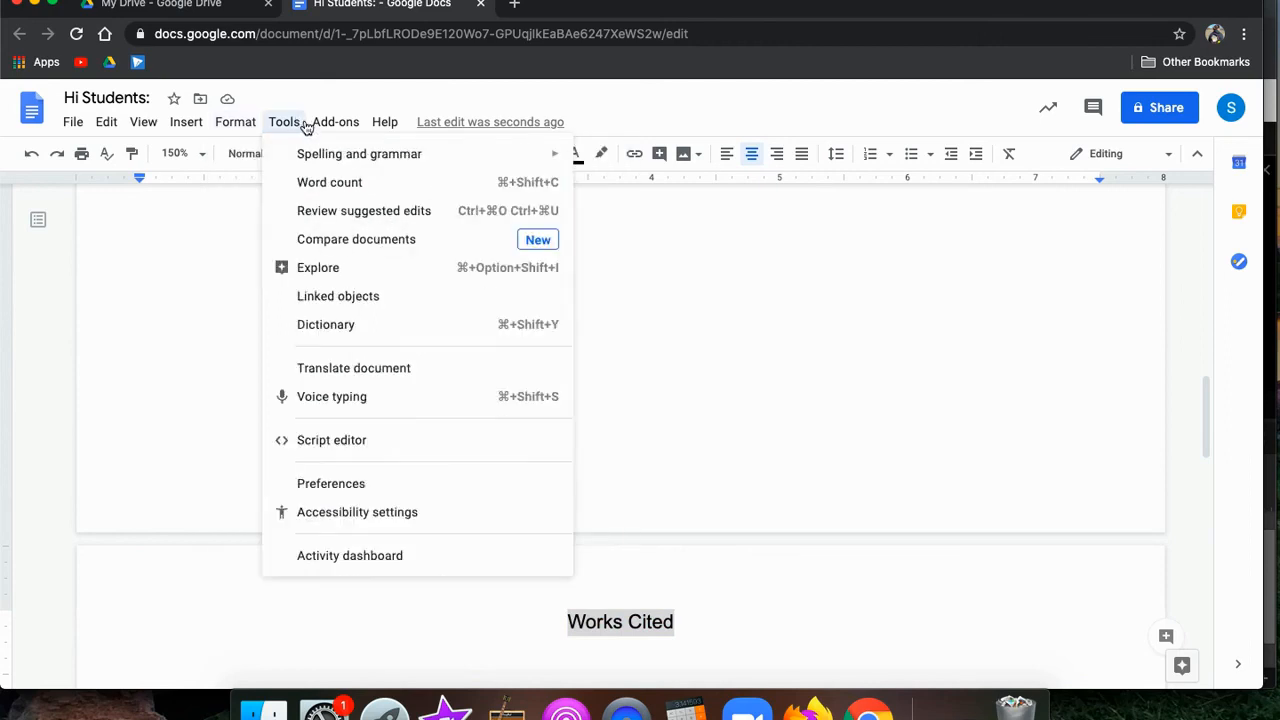
{"action": "left_click", "coordinate": [296, 190]}
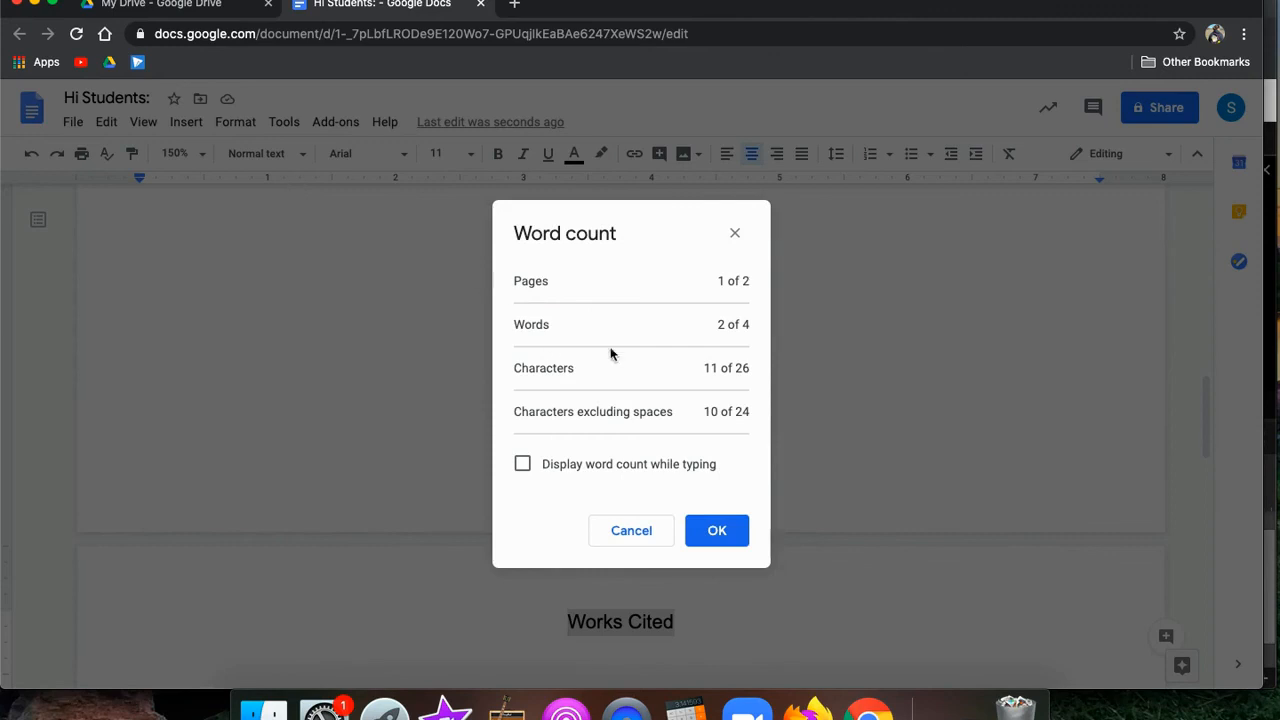
{"action": "left_click", "coordinate": [733, 531]}
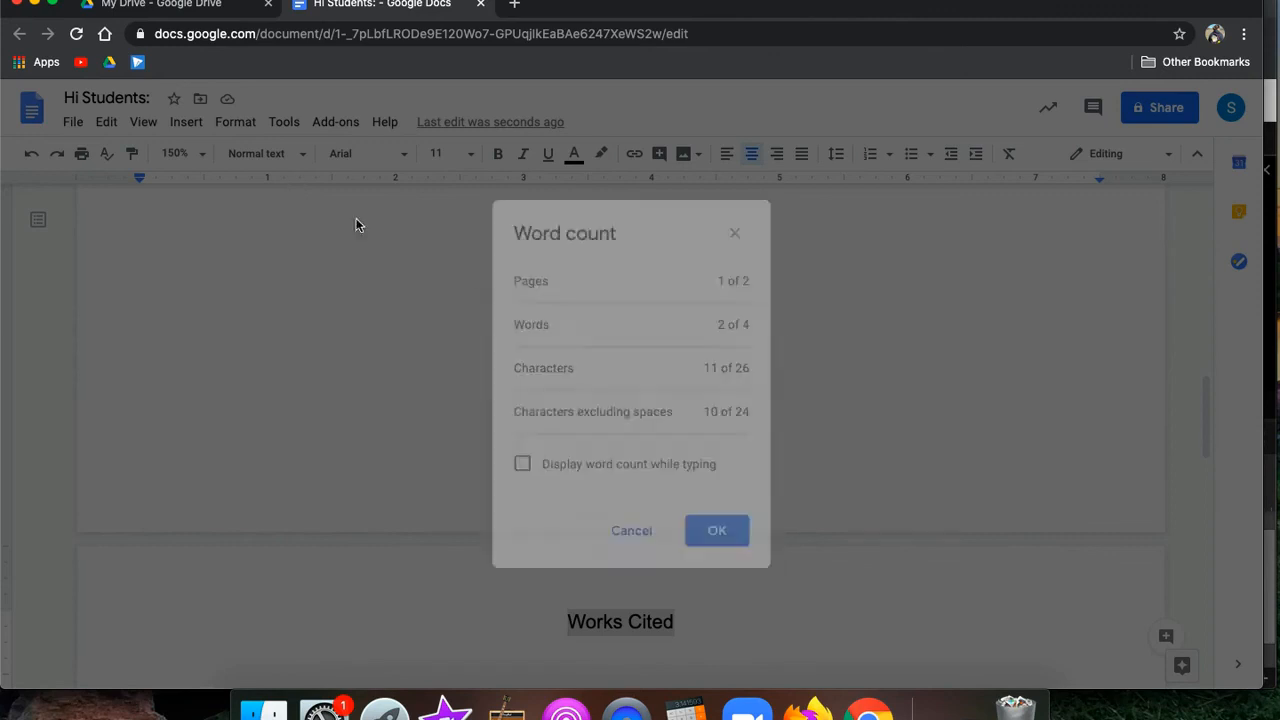
- Dictate a paragraph about doing homework by voice below "Hello Students:" using Voice typing in English (US), allowing microphone access
{"action": "left_click", "coordinate": [284, 122]}
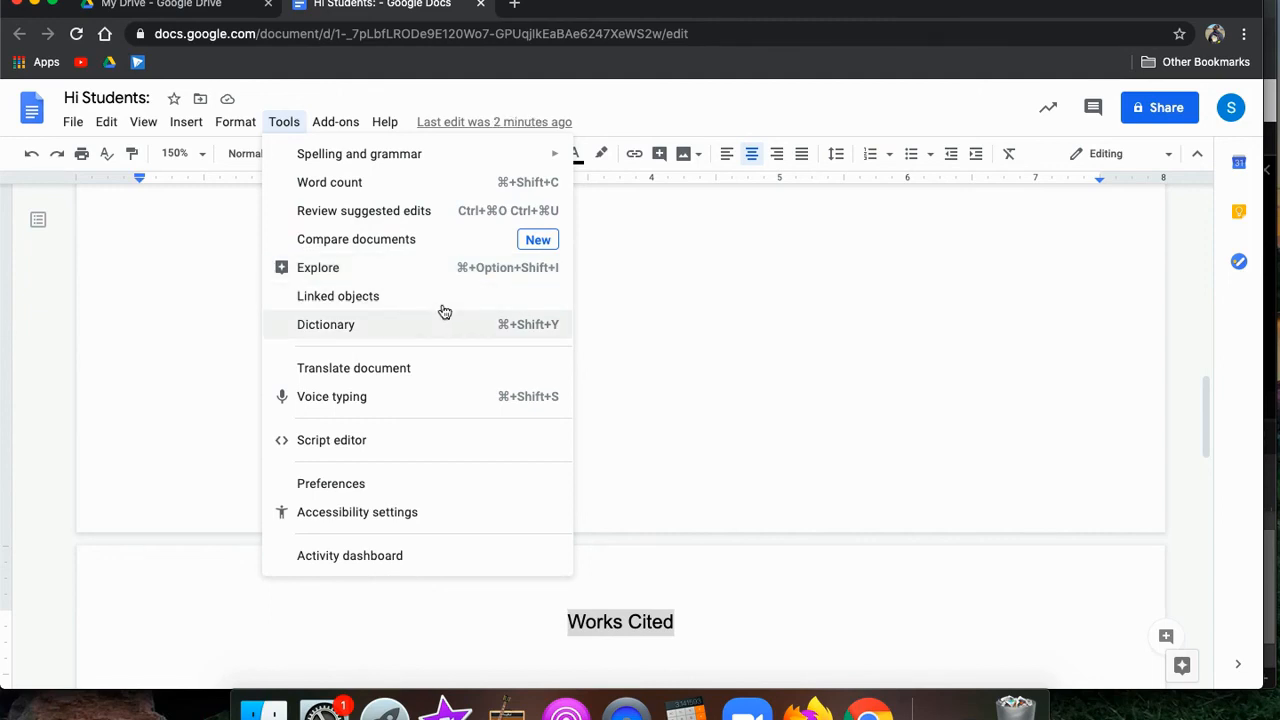
{"action": "left_click", "coordinate": [365, 400]}
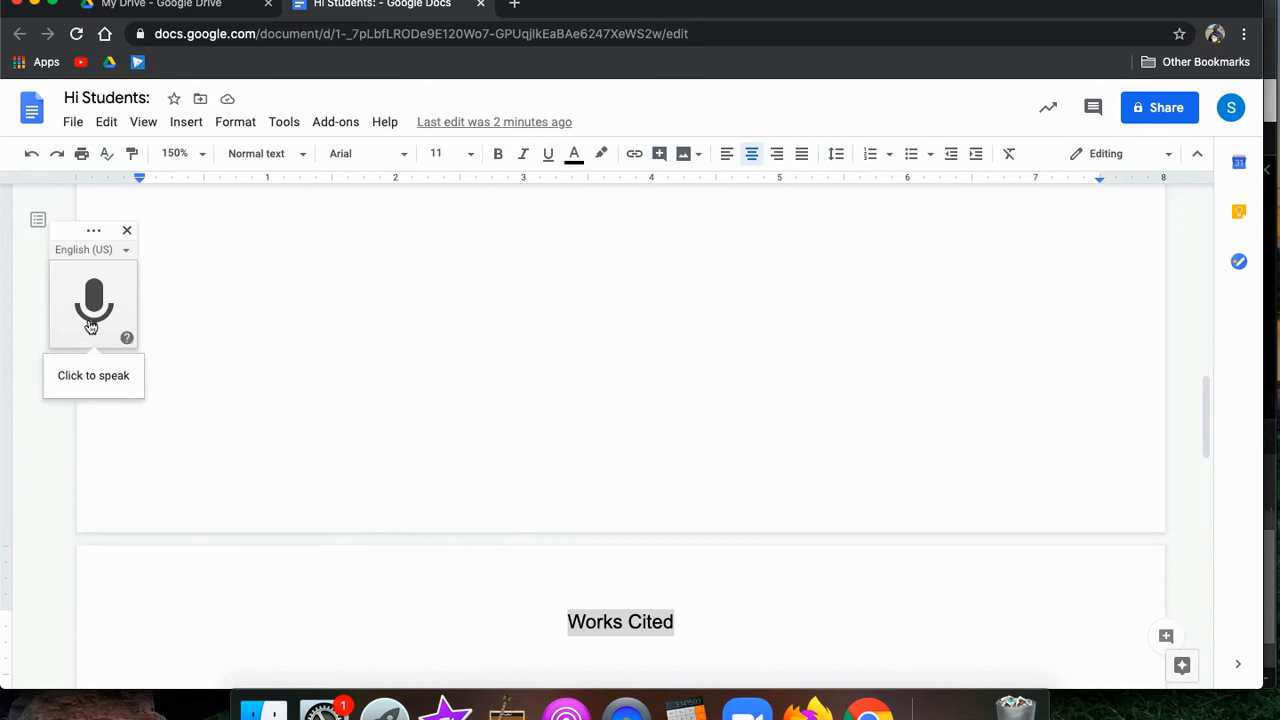
{"action": "scroll", "coordinate": [290, 398], "scroll_direction": "up", "scroll_amount": 3}
{"action": "scroll", "coordinate": [305, 395], "scroll_direction": "up", "scroll_amount": 3}
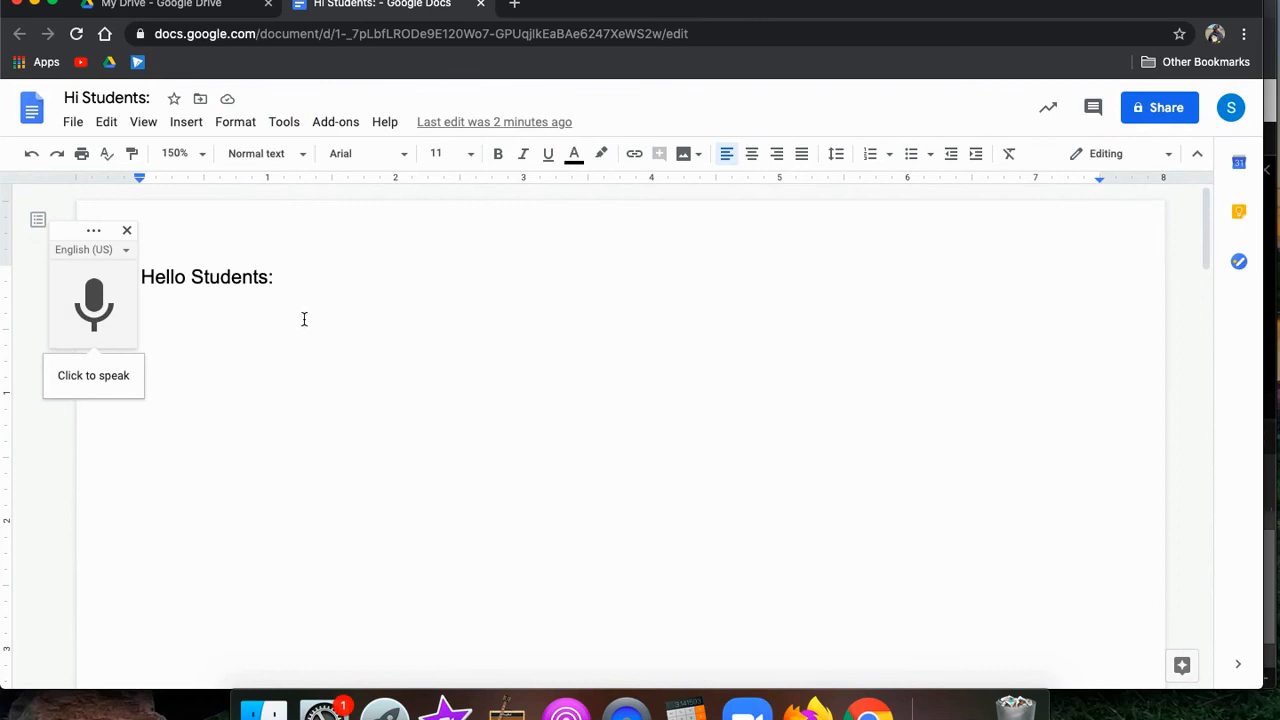
{"action": "left_click", "coordinate": [94, 310]}
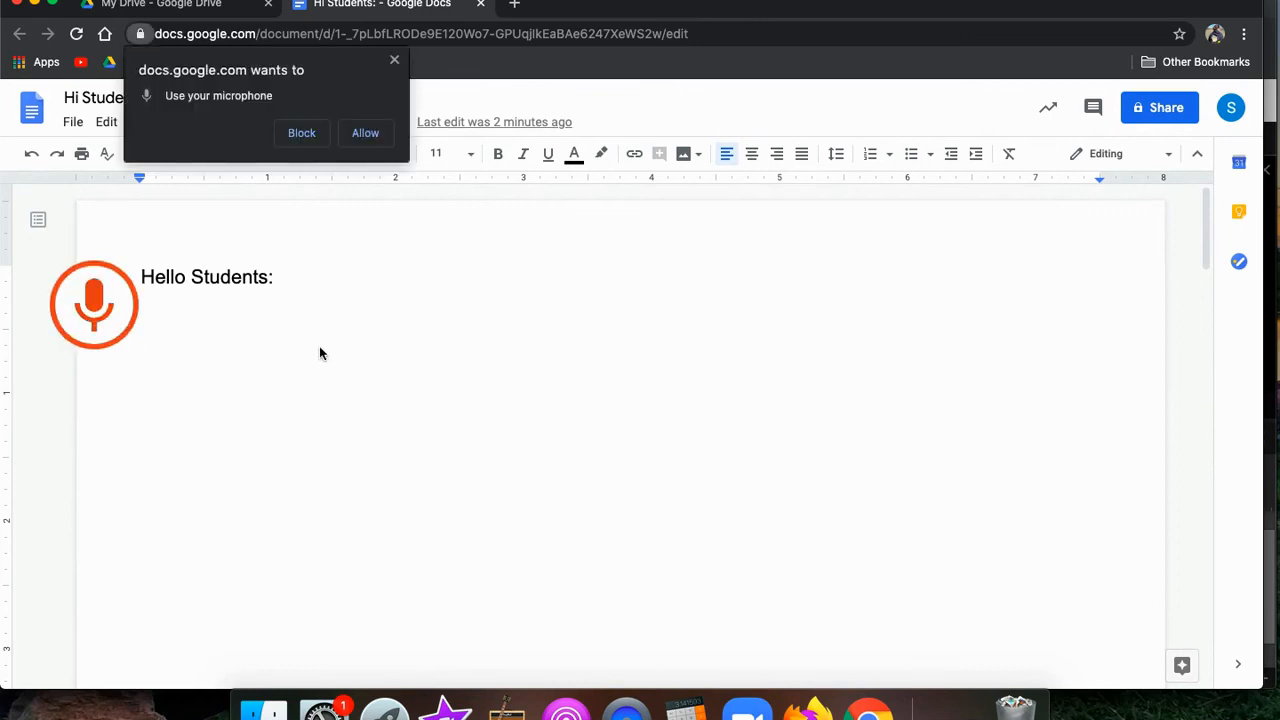
{"action": "left_click", "coordinate": [365, 133]}
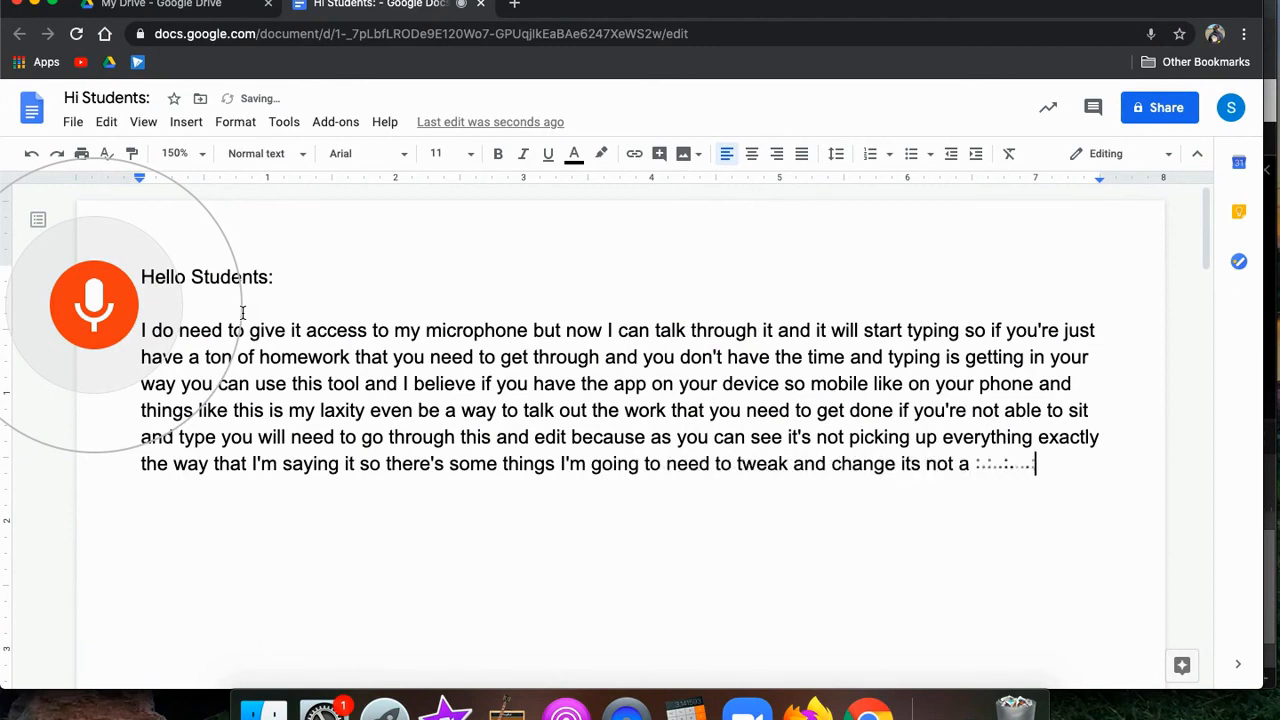
{"action": "left_click", "coordinate": [100, 308]}
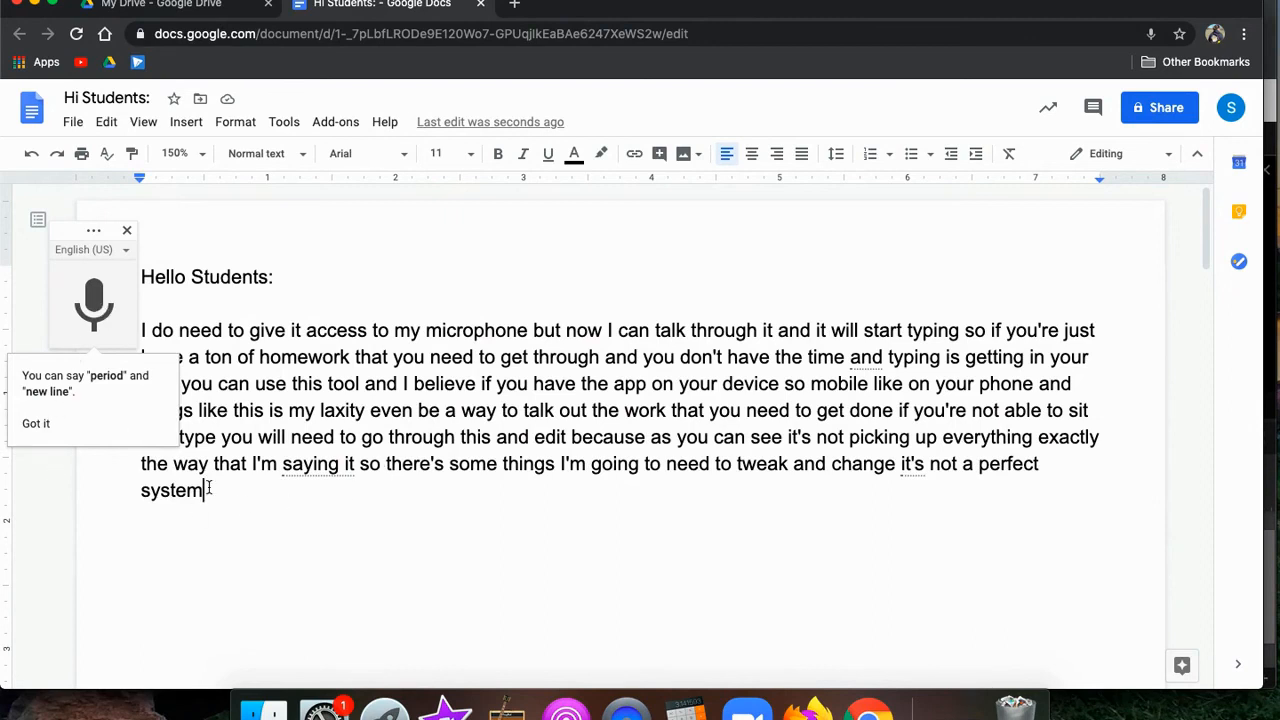
- Delete the whole dictated paragraph below "Hello Students:" and close Voice typing
{"action": "left_click_drag", "start_coordinate": [209, 489], "coordinate": [143, 330]}
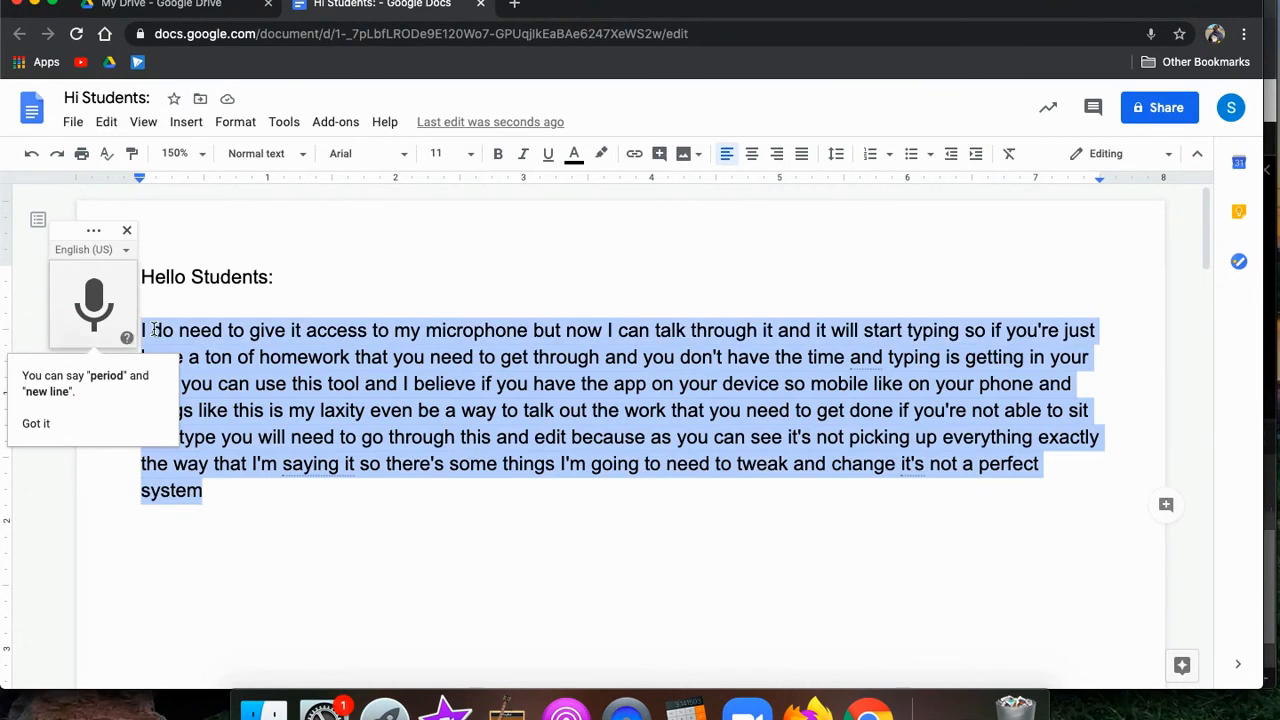
{"action": "key", "text": "BackSpace"}
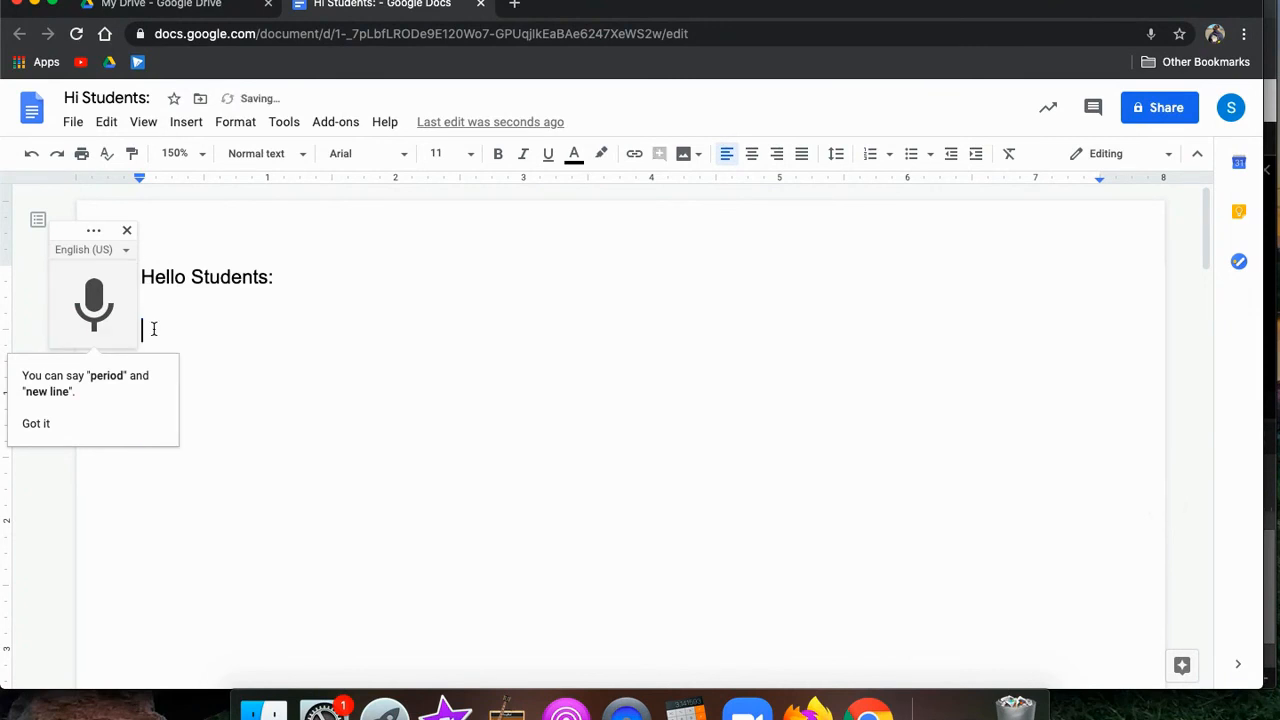
{"action": "left_click", "coordinate": [285, 122]}
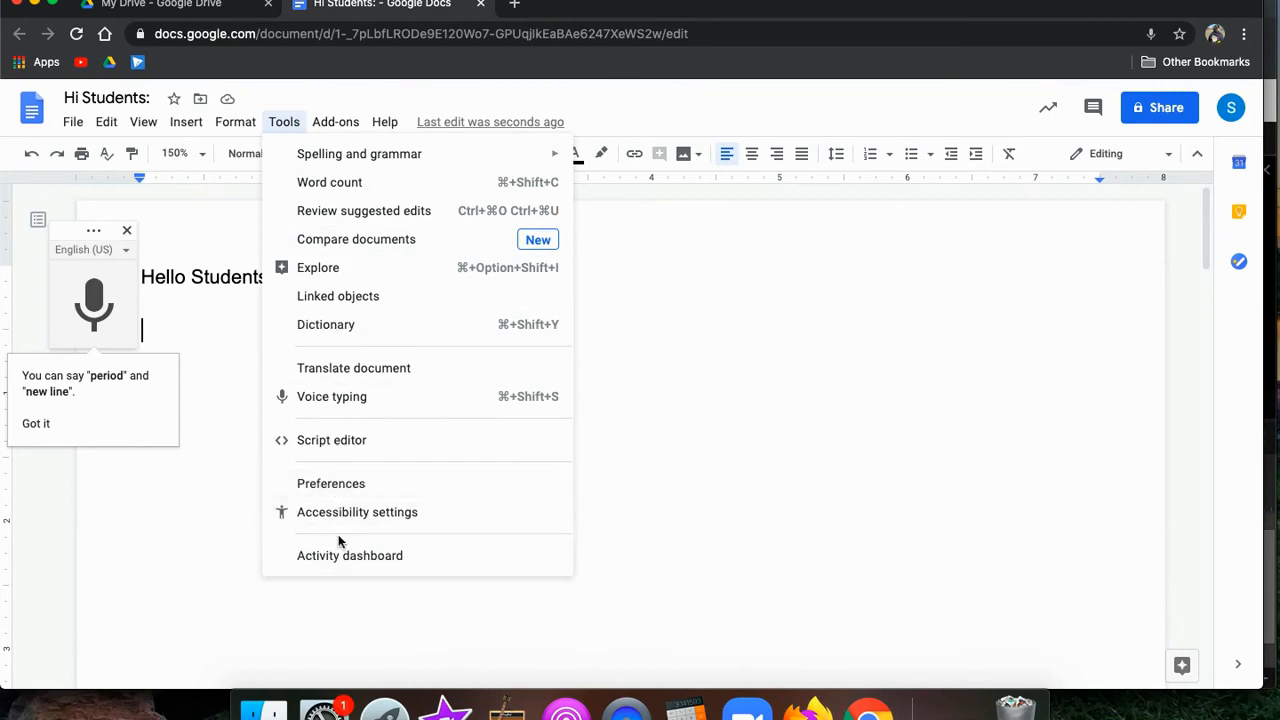
{"action": "mouse_move", "coordinate": [353, 132]}
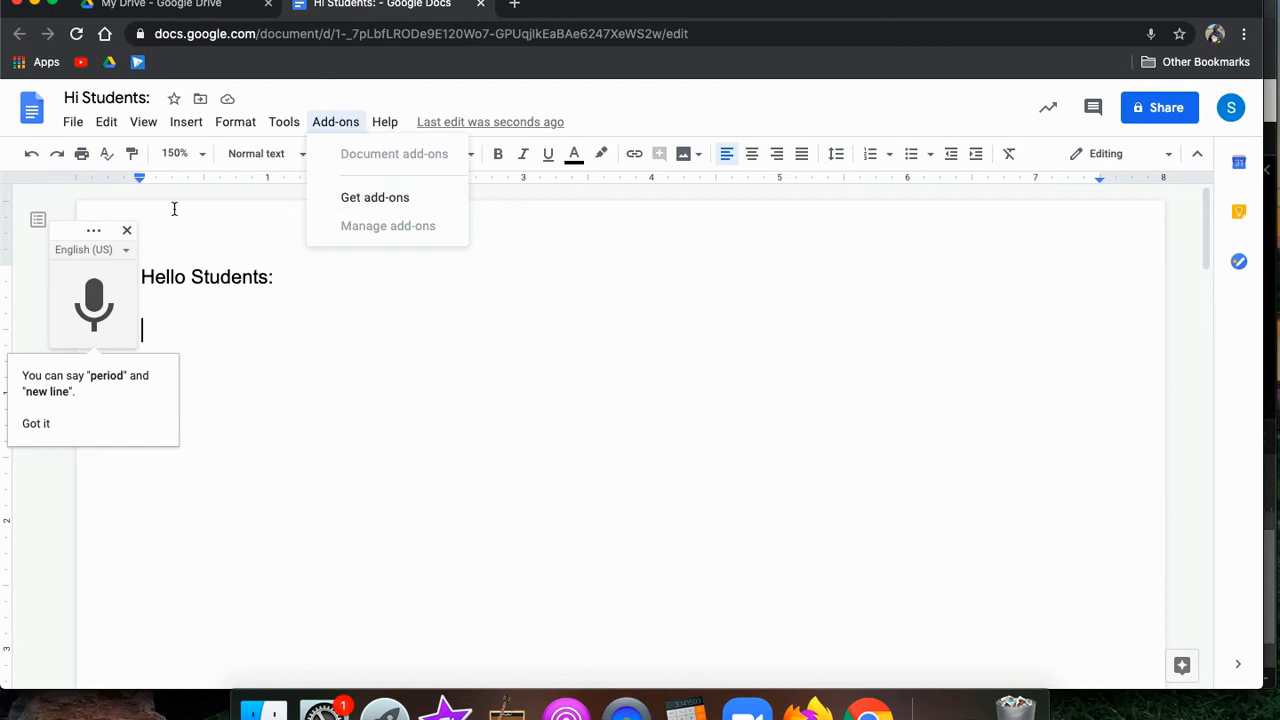
{"action": "left_click", "coordinate": [126, 230]}
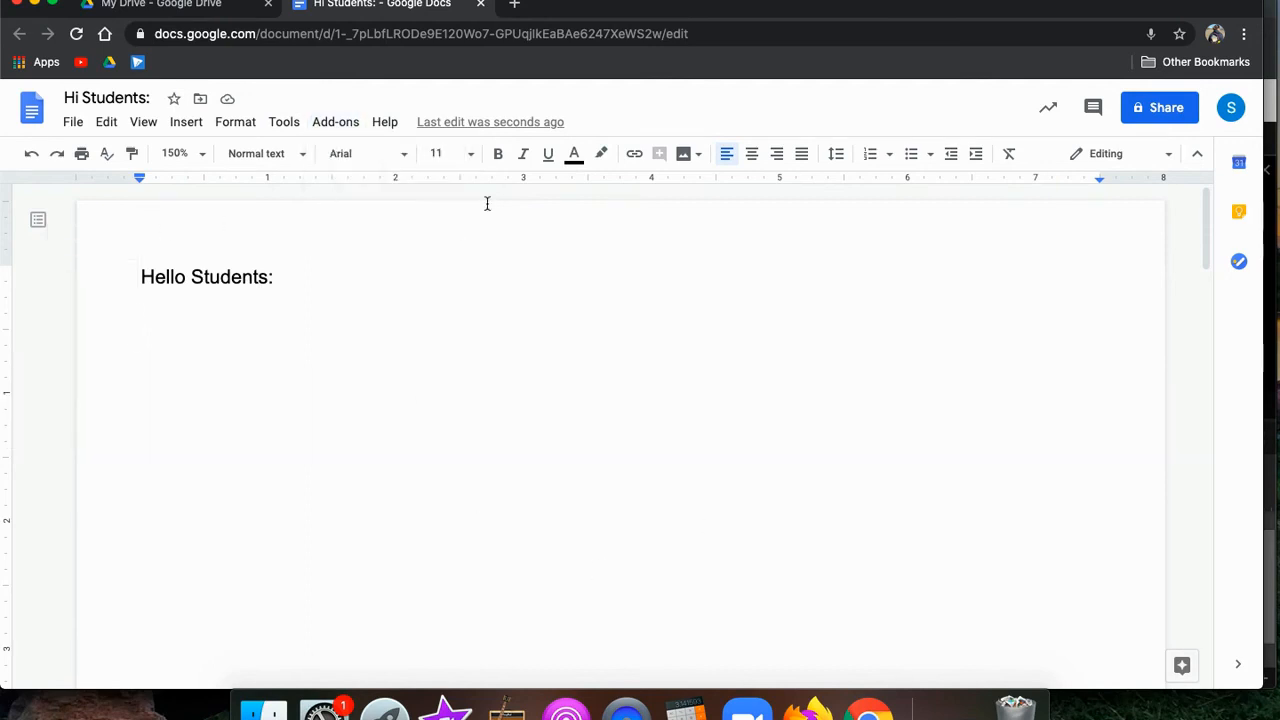